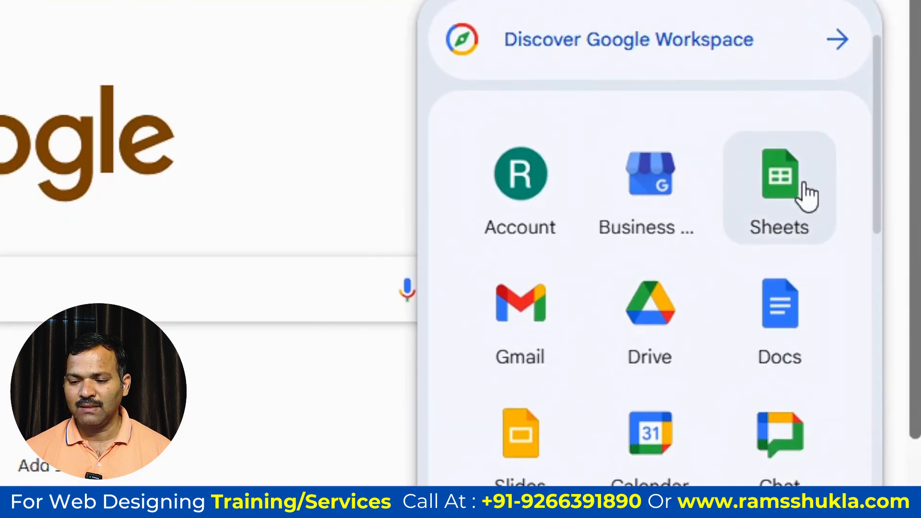
Start a new blank spreadsheet in Google Sheets and close the Tables side panel.
left_click(786, 196)
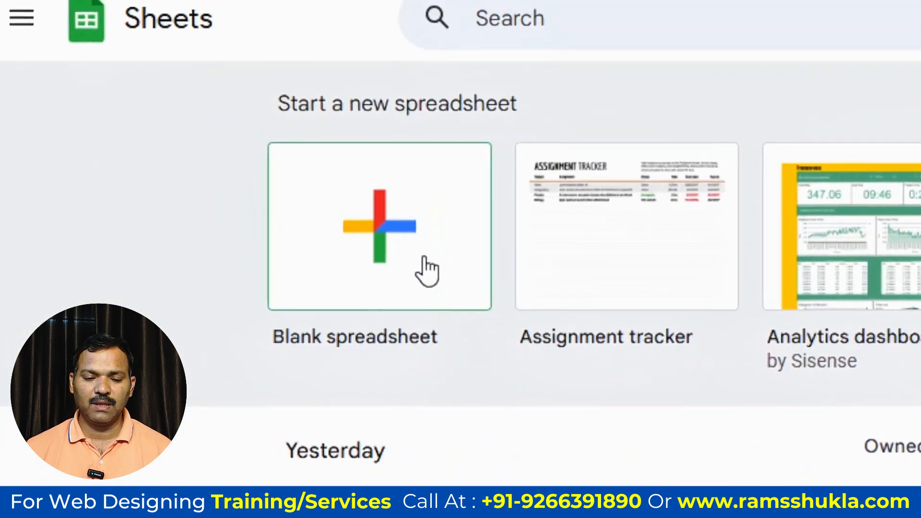
left_click(424, 263)
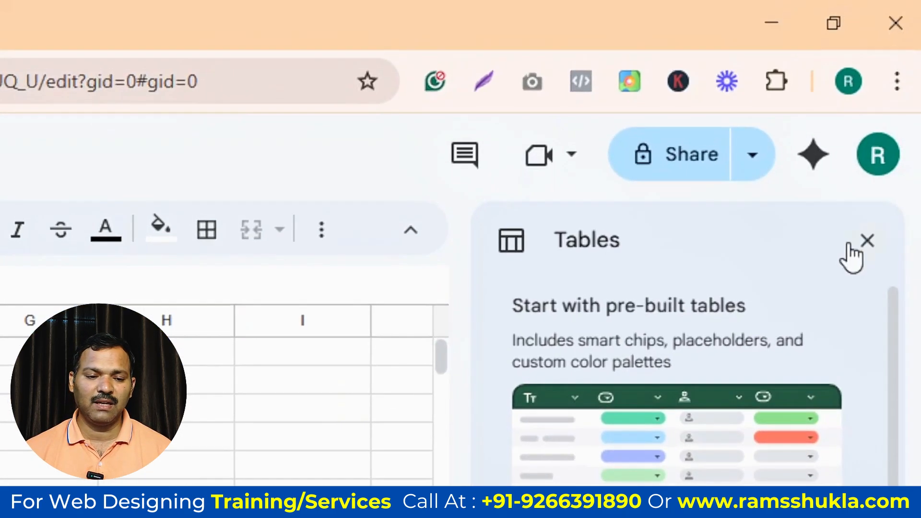
left_click(864, 242)
Select cells in the empty grid: range D6:F9, then D10, then C2.
left_click(336, 242)
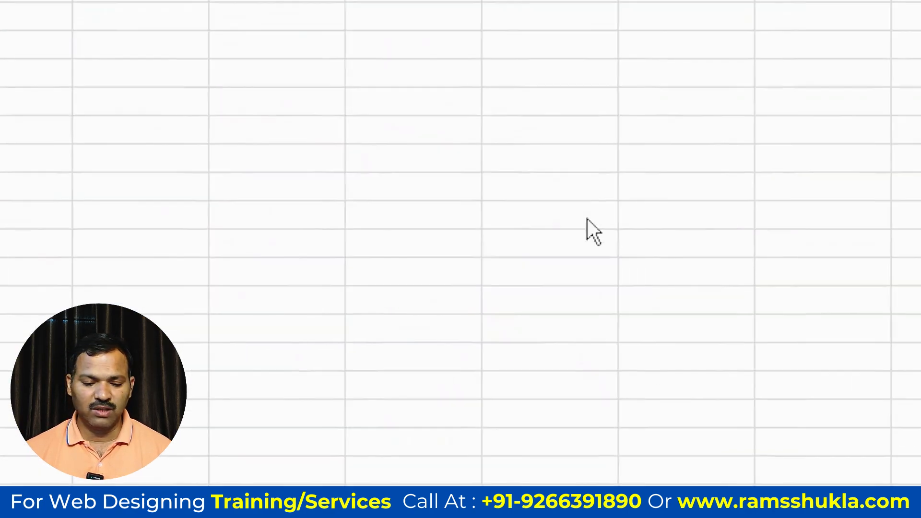
left_click_drag(779, 245, 424, 263)
left_click(468, 301)
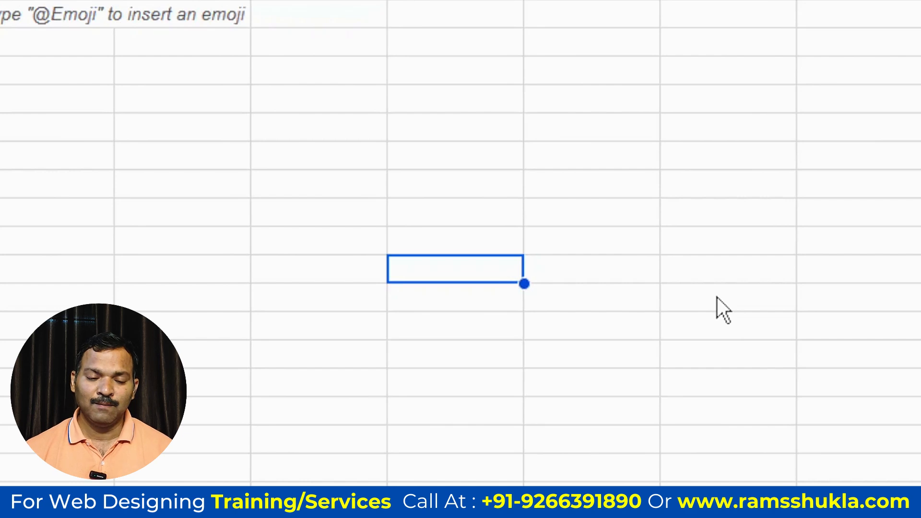
left_click(285, 47)
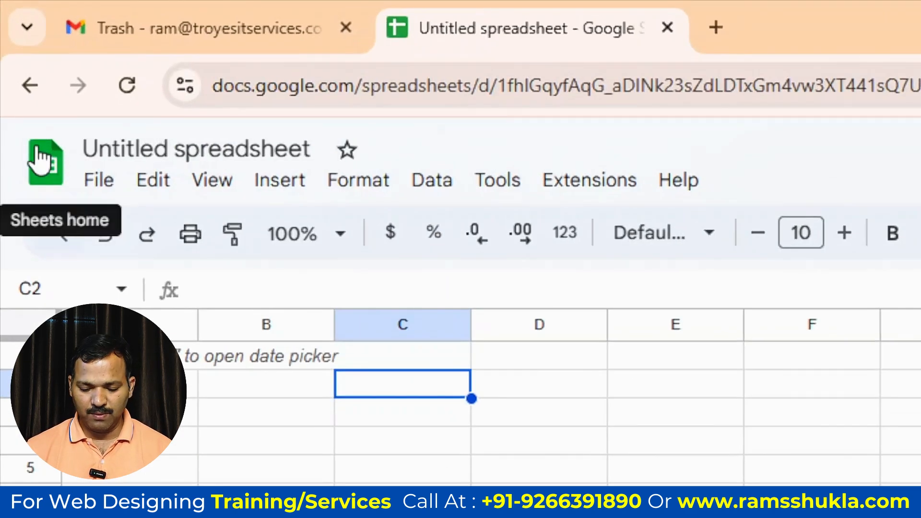
Change the title 'Untitled spreadsheet' to 'First Sheet'.
left_click(229, 144)
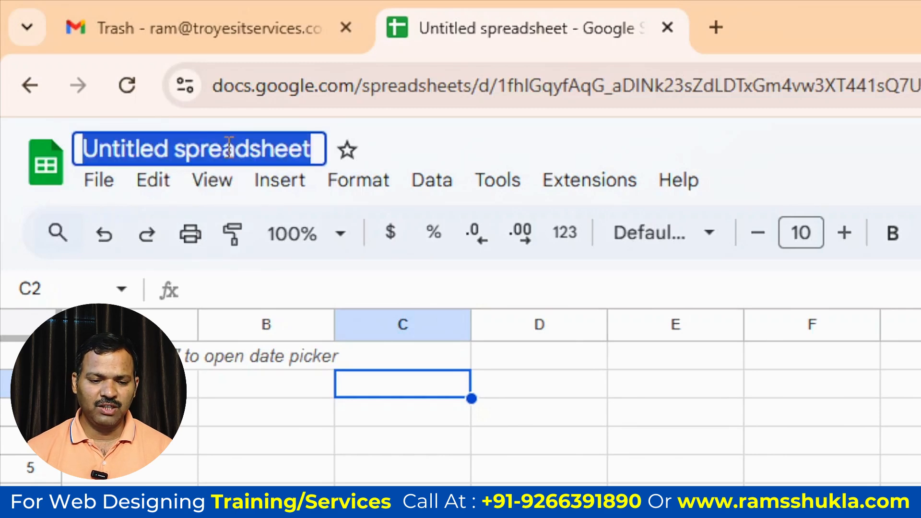
type("First Sheet")
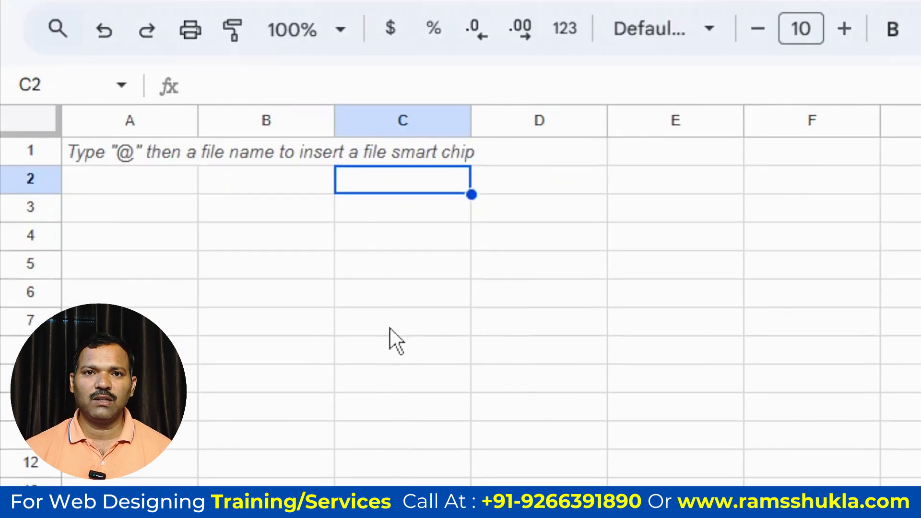
left_click(390, 329)
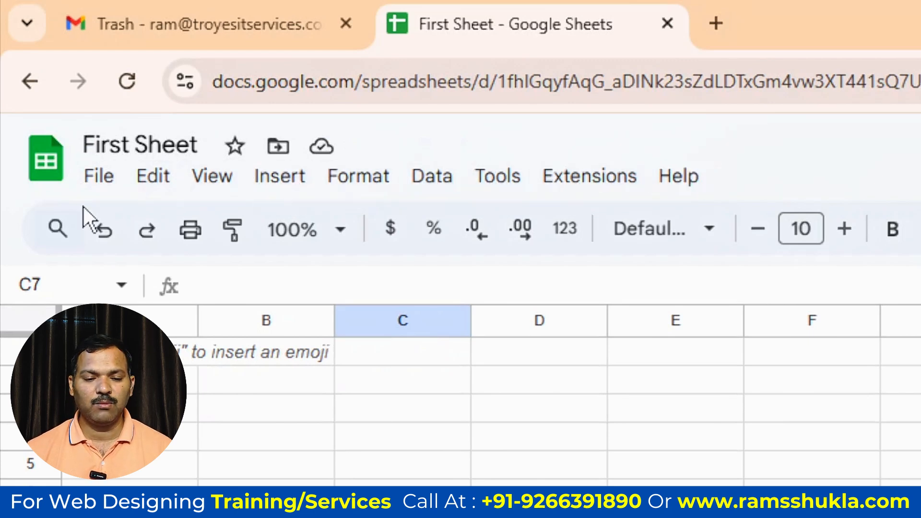
left_click(98, 187)
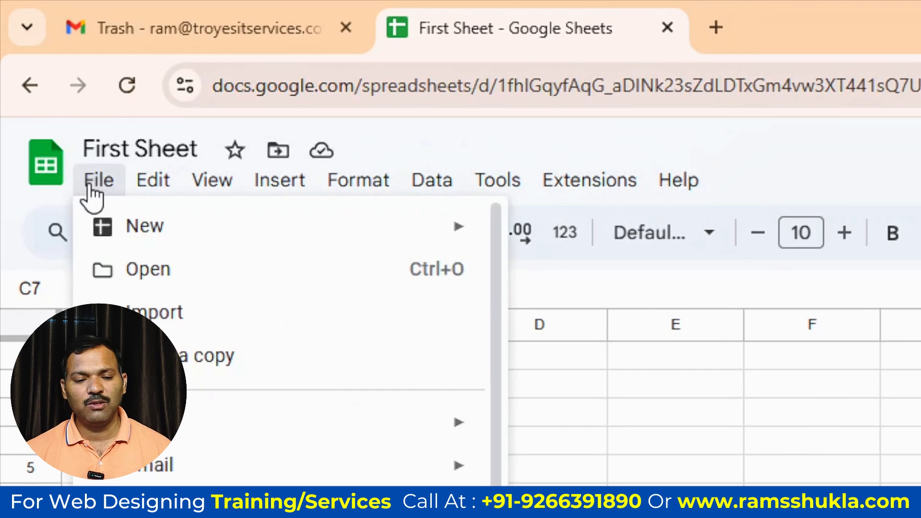
mouse_move(85, 228)
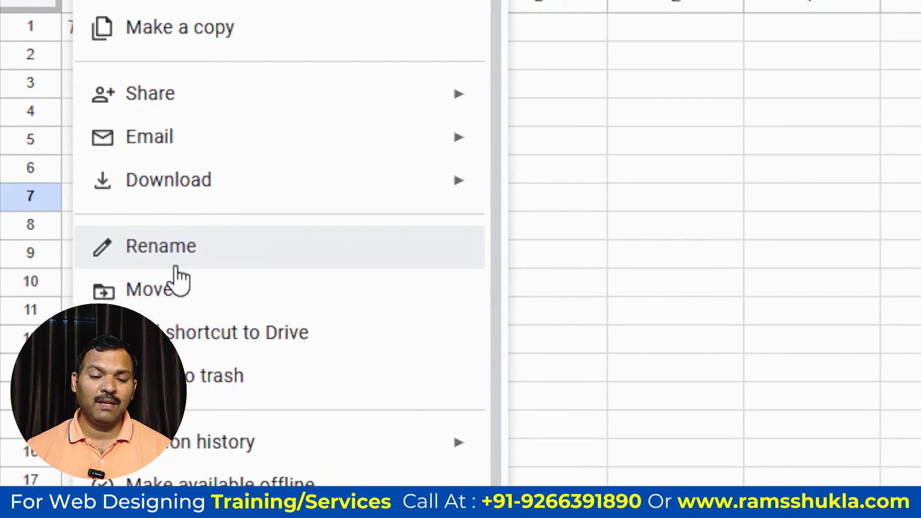
mouse_move(206, 152)
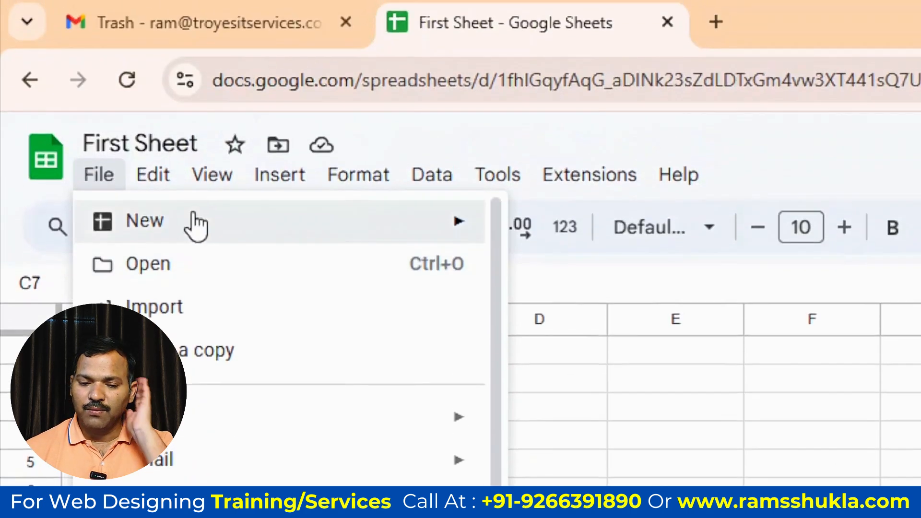
mouse_move(197, 224)
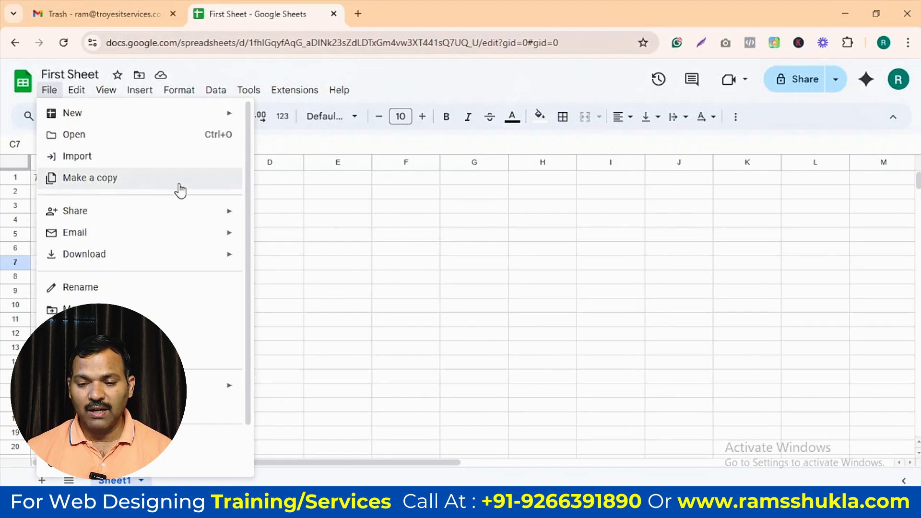
left_click(419, 232)
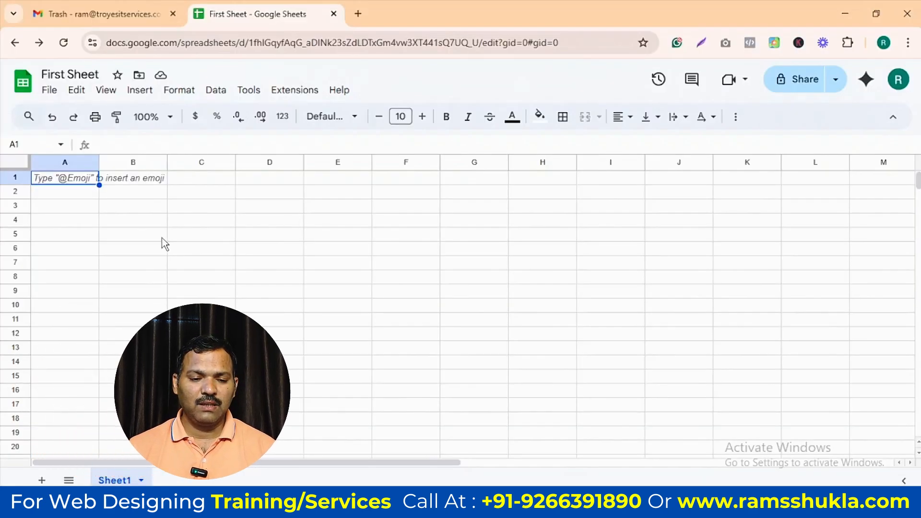
left_click(134, 235)
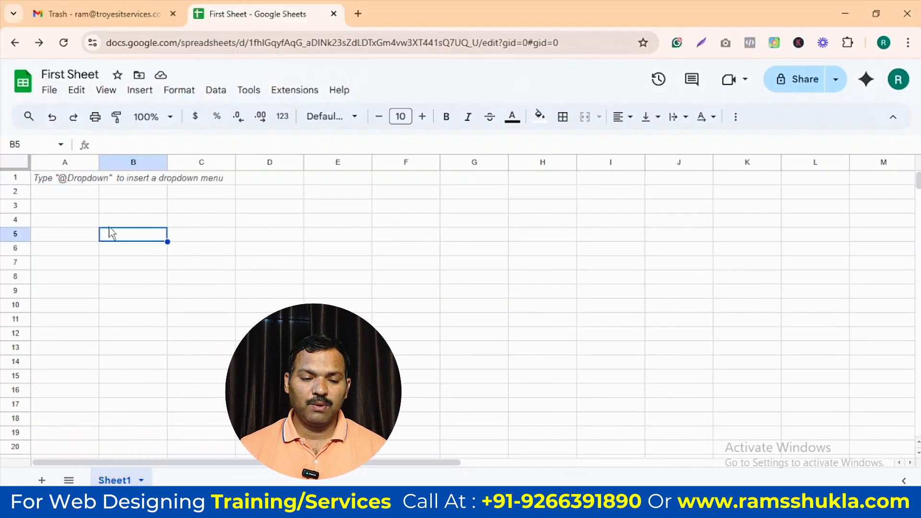
Open the Share with others dialog for First Sheet from the File menu.
left_click(53, 92)
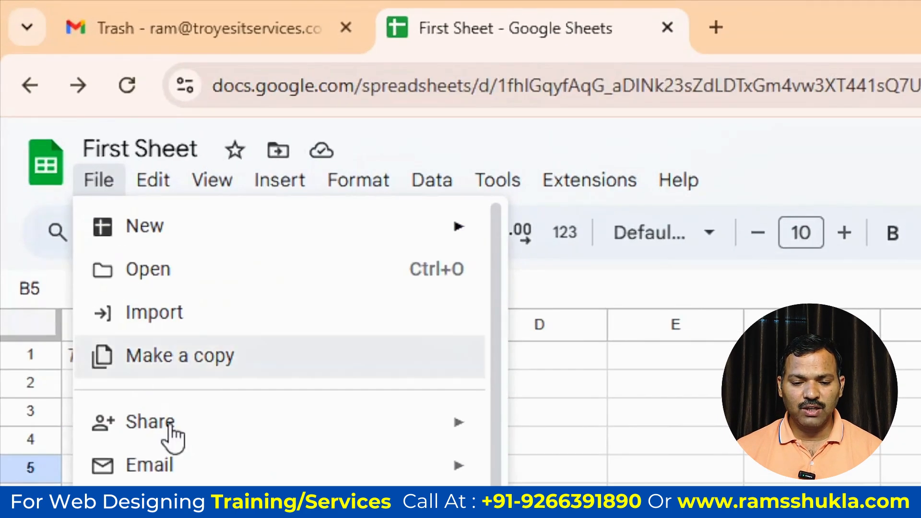
mouse_move(88, 216)
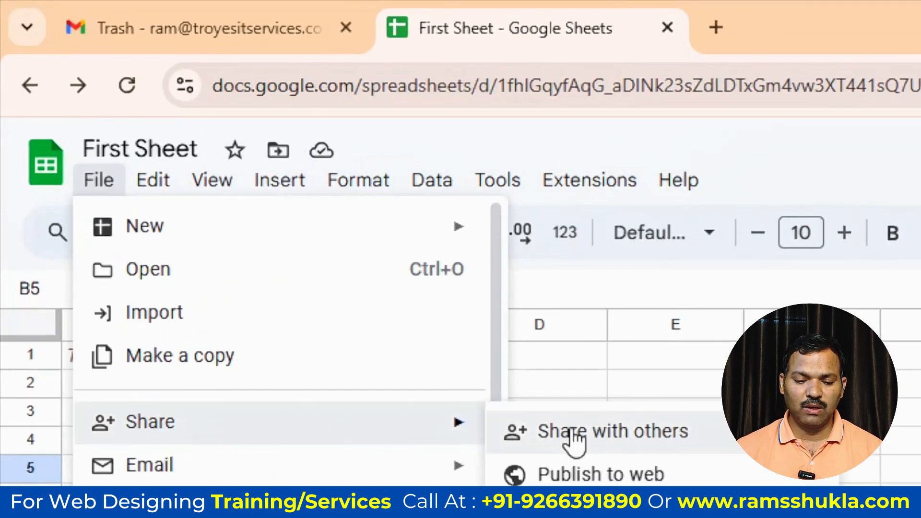
left_click(629, 446)
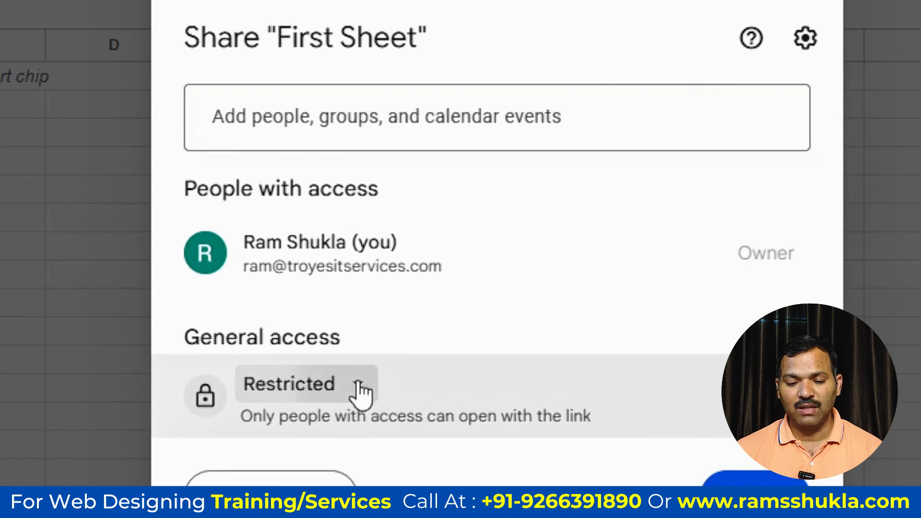
Set general access to Anyone with the link as Viewer and copy the link.
left_click(359, 391)
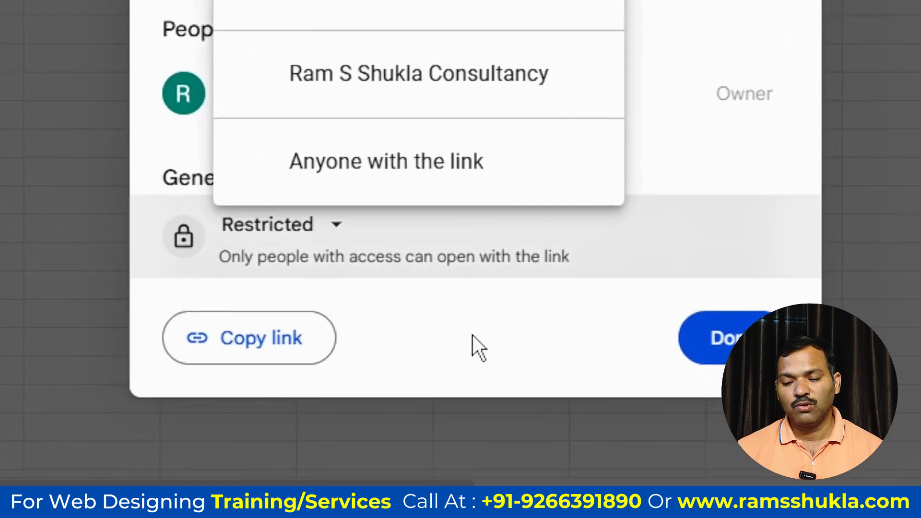
left_click(473, 336)
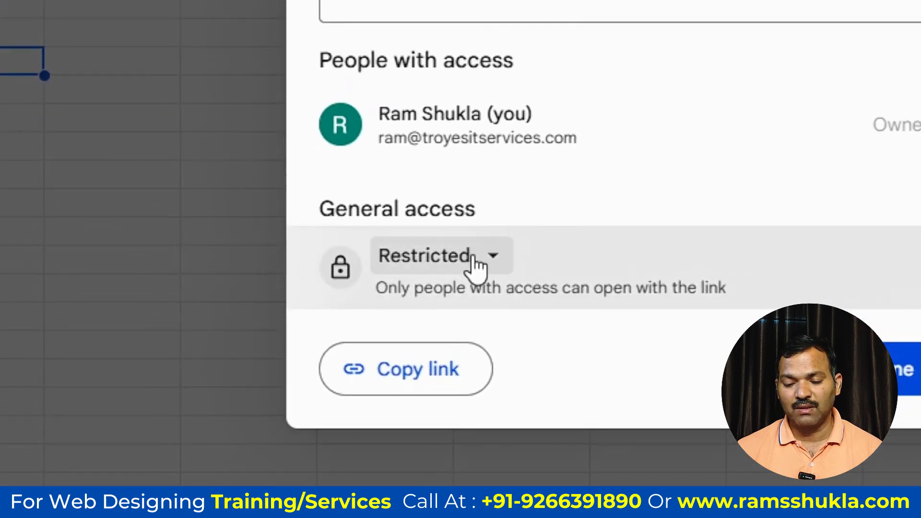
left_click(17, 149)
left_click(590, 190)
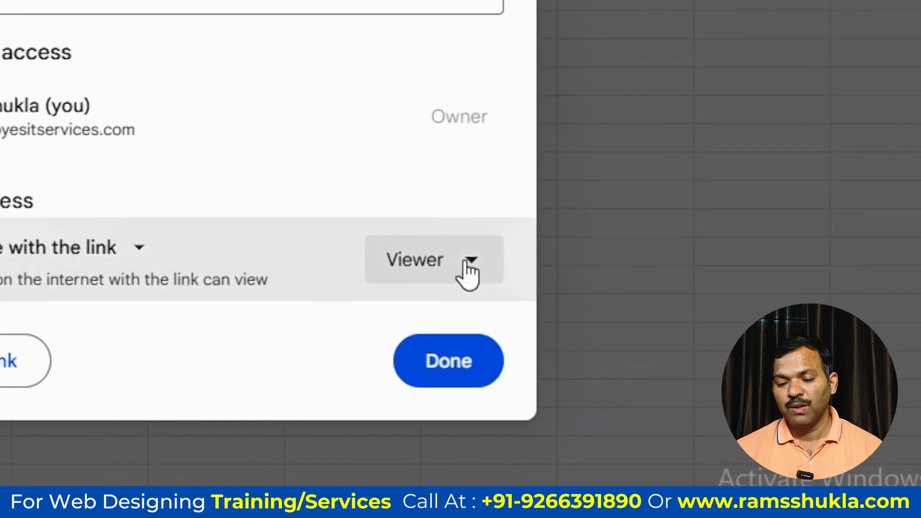
left_click(598, 345)
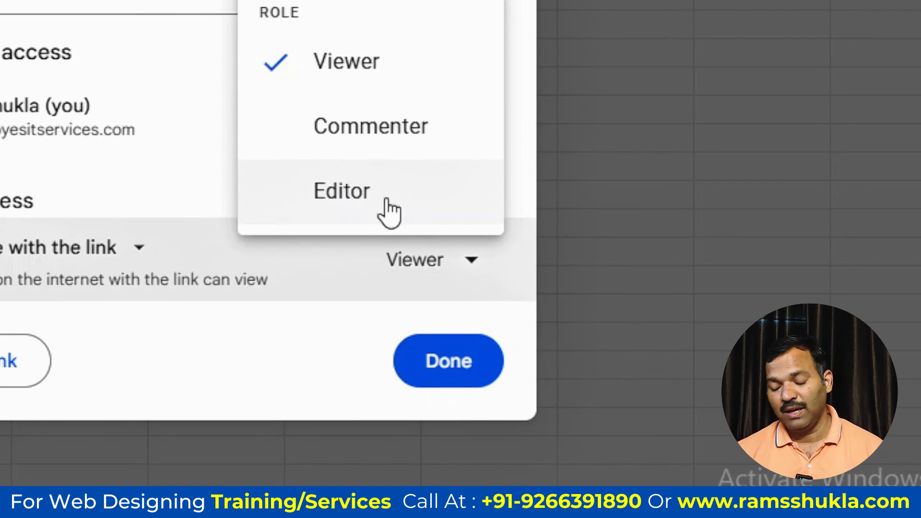
left_click(252, 324)
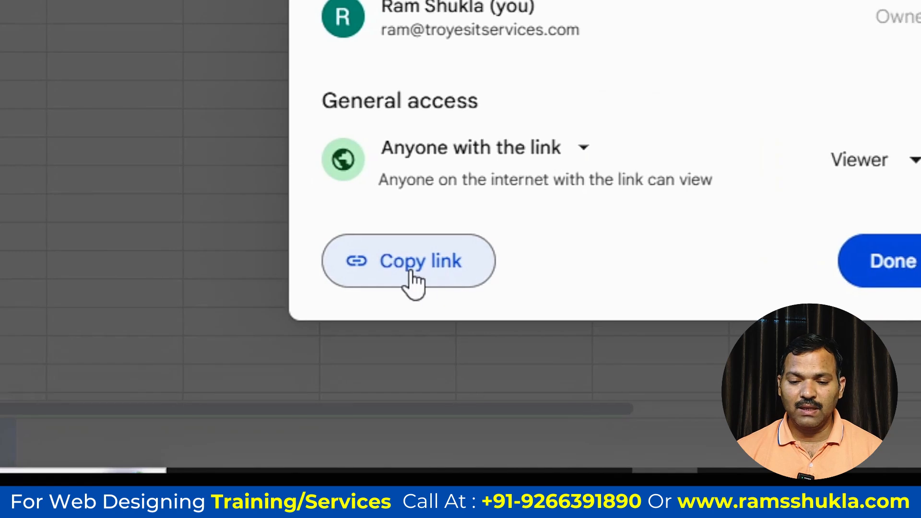
left_click(407, 271)
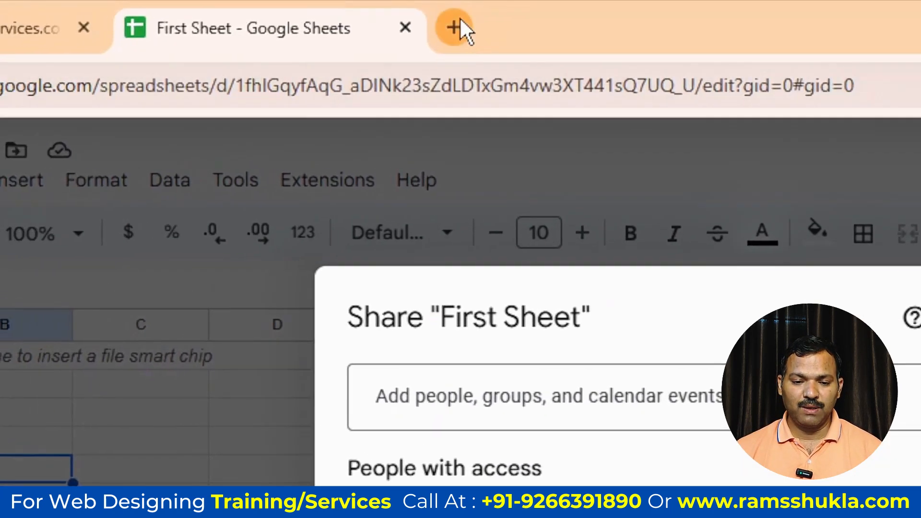
Load the copied link in a new tab, then return and close the Share dialog.
left_click(454, 29)
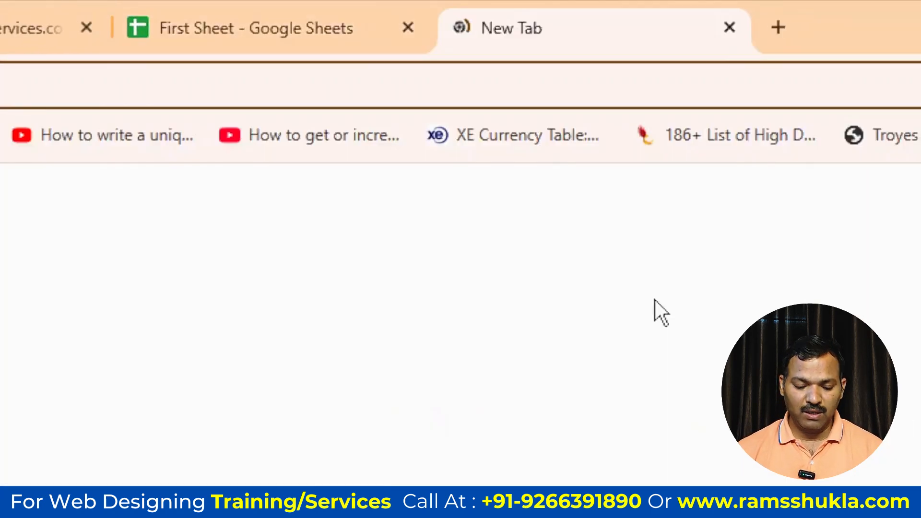
key("ctrl+v")
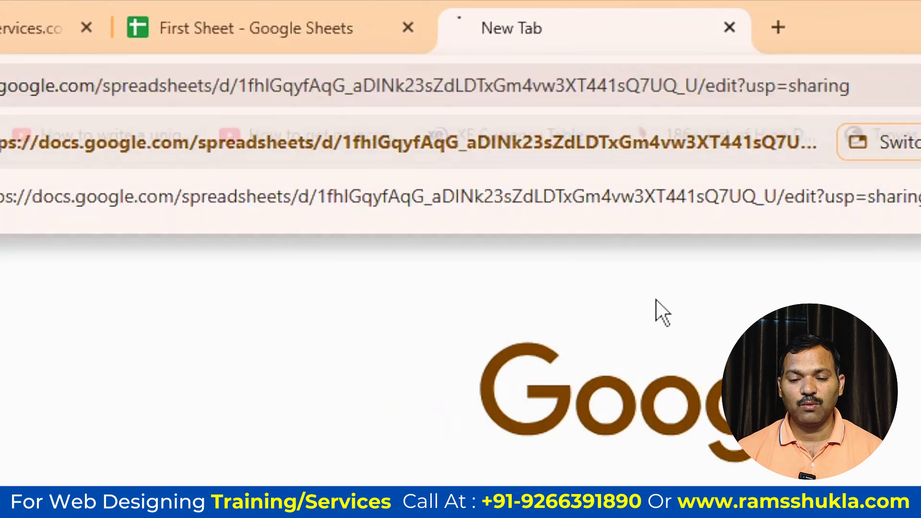
key("Return")
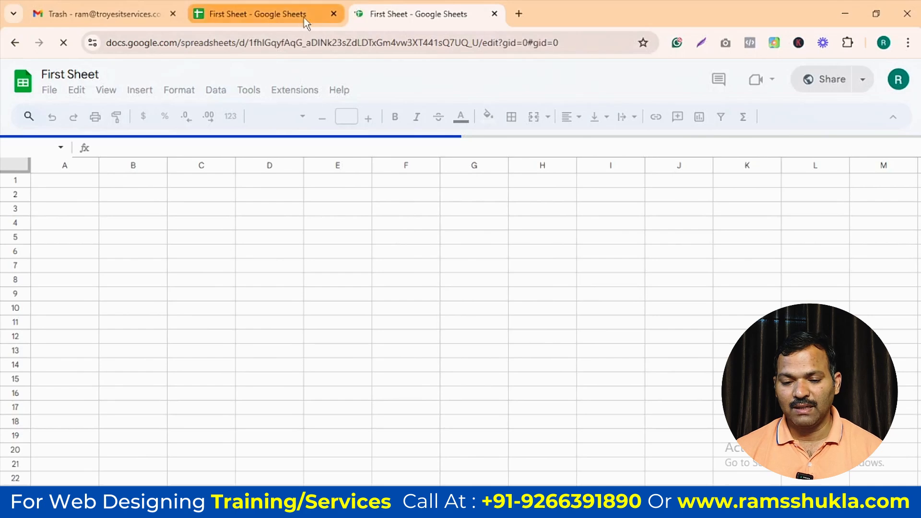
left_click(295, 19)
left_click(598, 394)
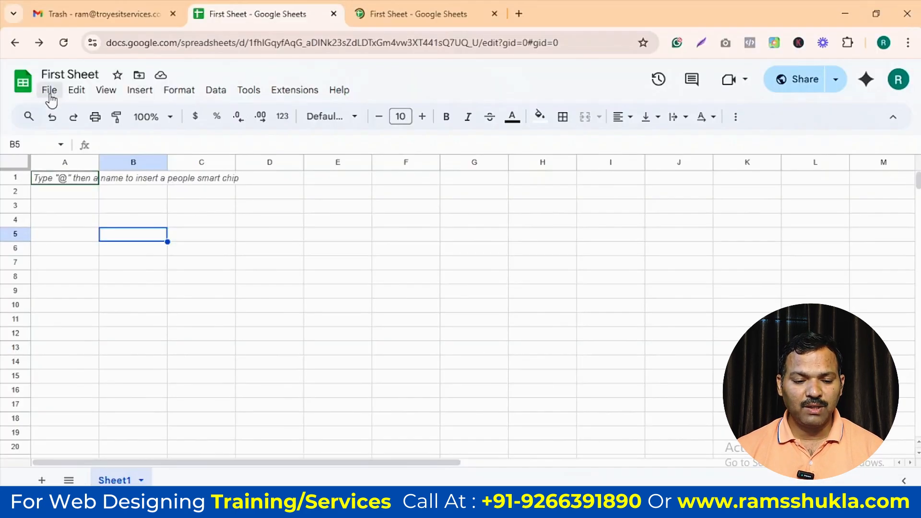
Bring up the Move dialog from the File menu and cancel it without moving the file.
left_click(50, 94)
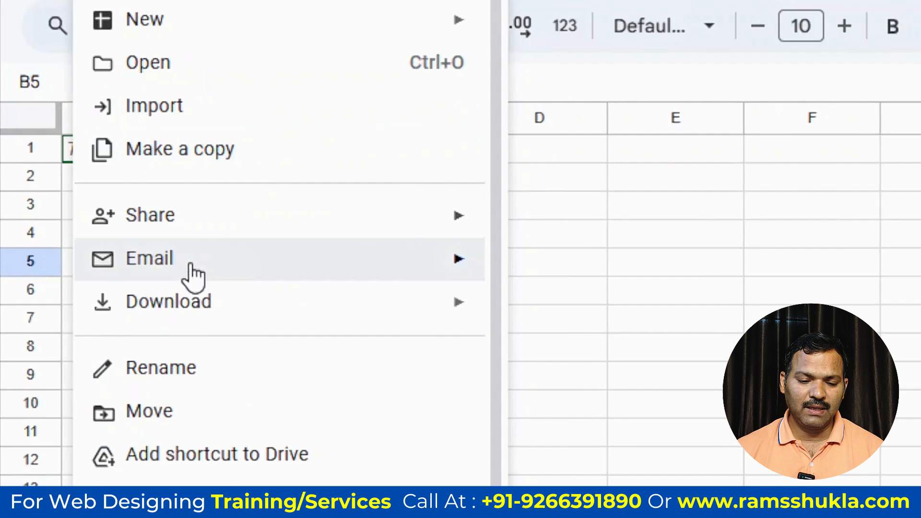
mouse_move(98, 239)
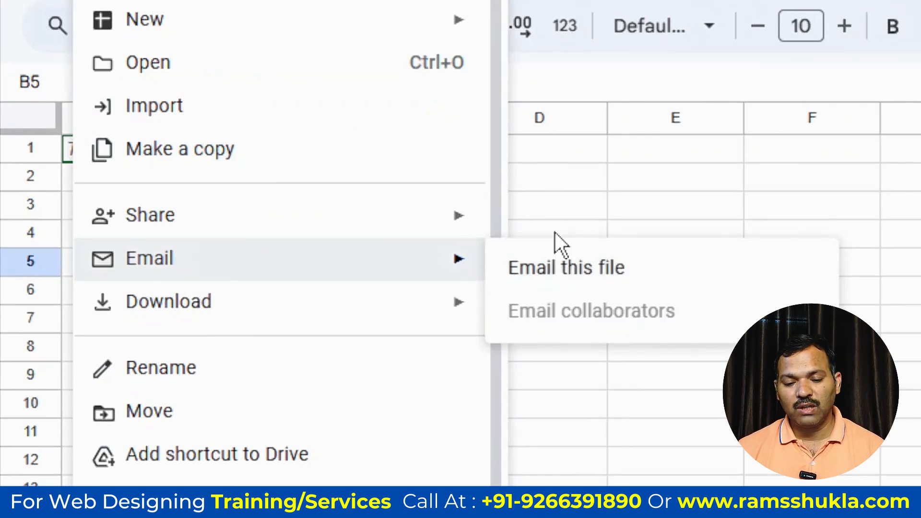
mouse_move(318, 302)
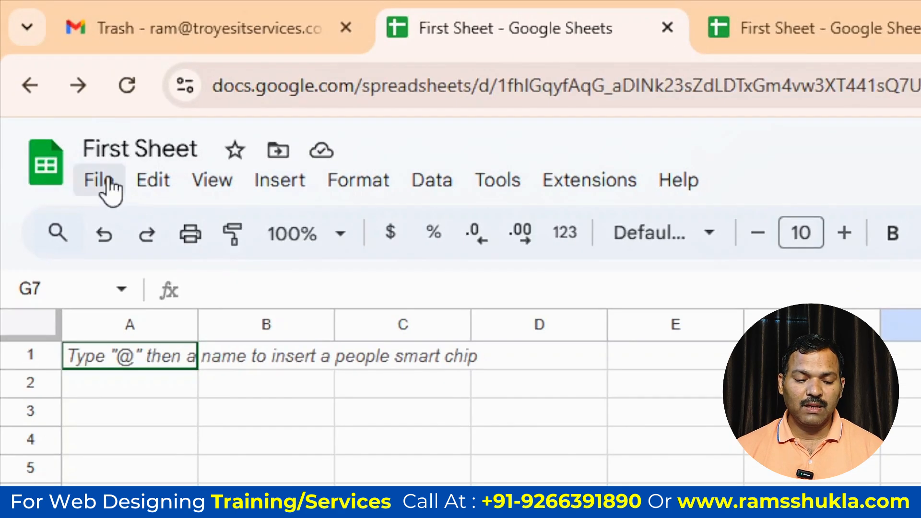
left_click(50, 90)
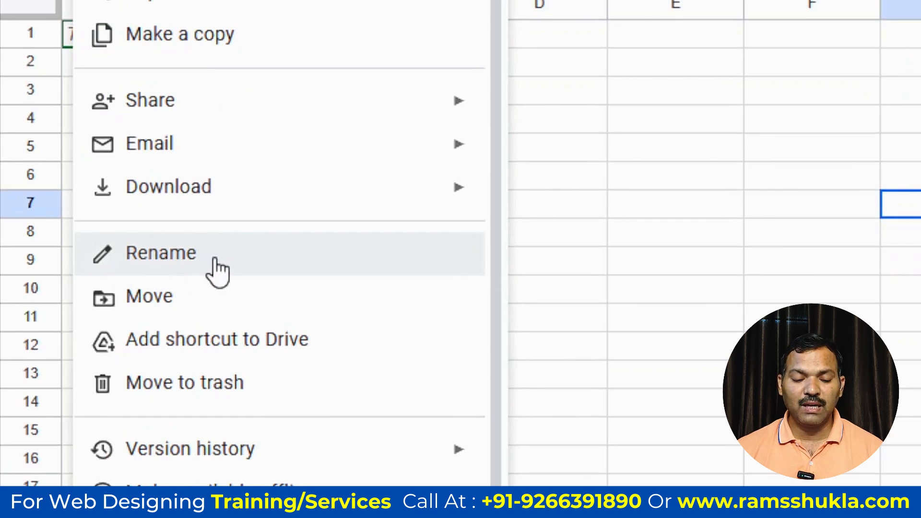
left_click(168, 303)
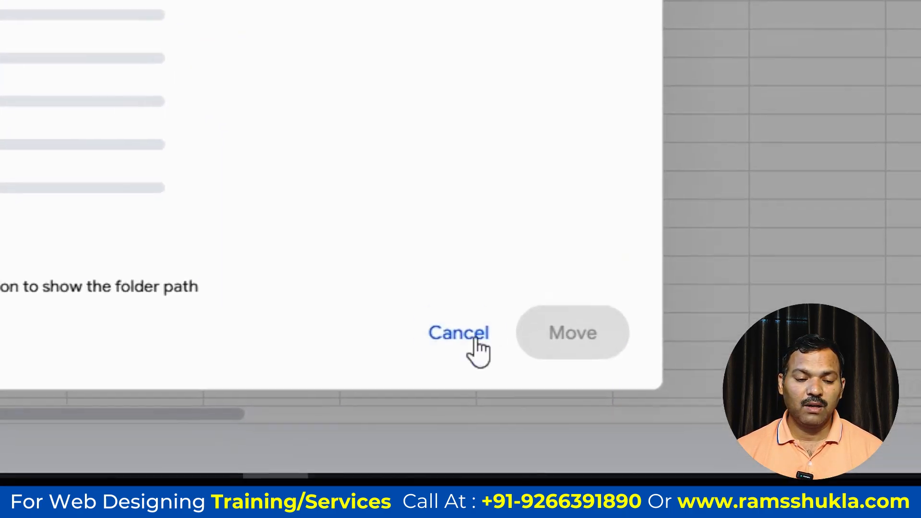
left_click(470, 340)
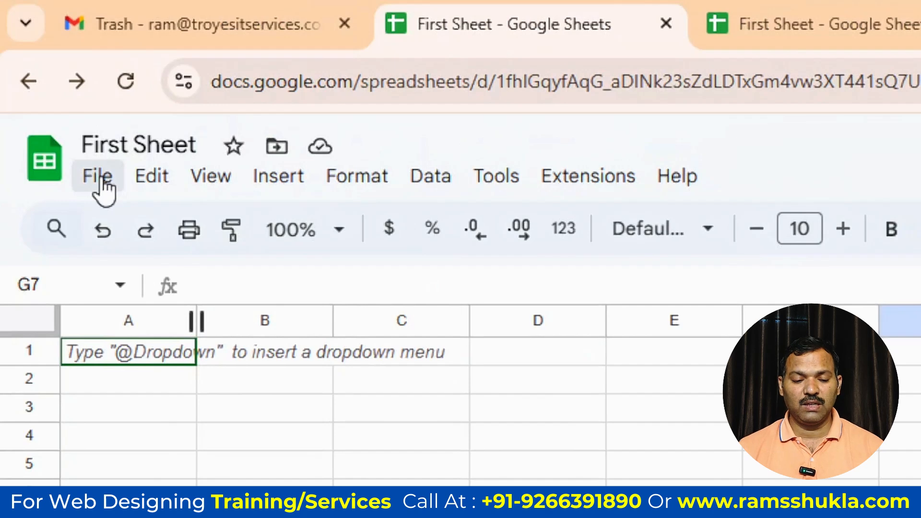
Reopen the File menu and scroll down to its Settings entry.
left_click(98, 176)
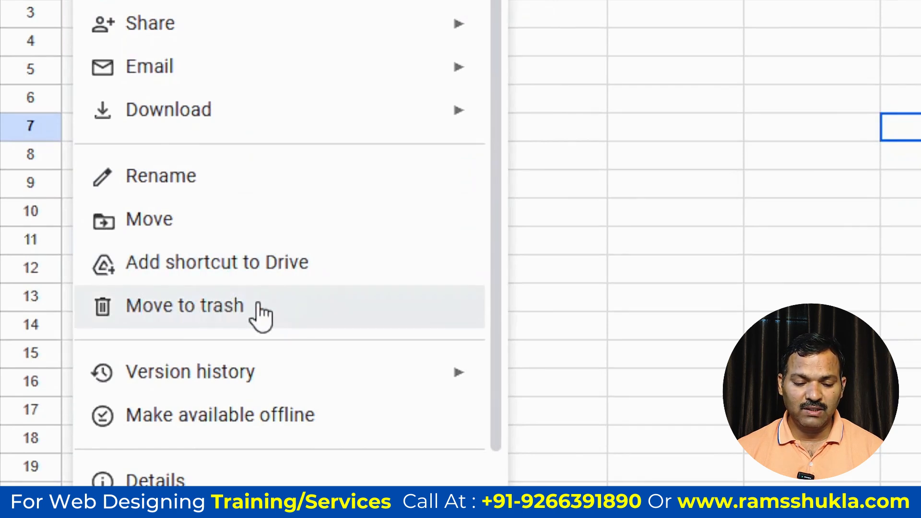
mouse_move(275, 386)
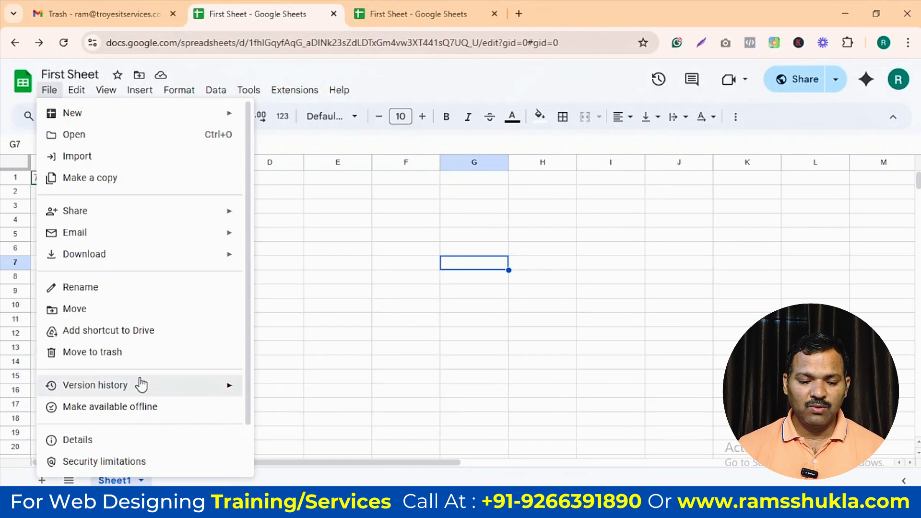
scroll(137, 415, "down", 2)
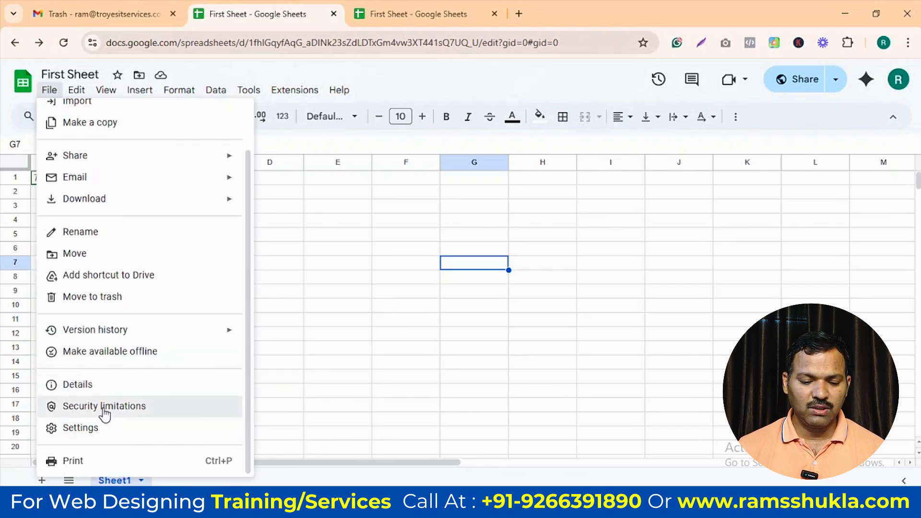
left_click(90, 430)
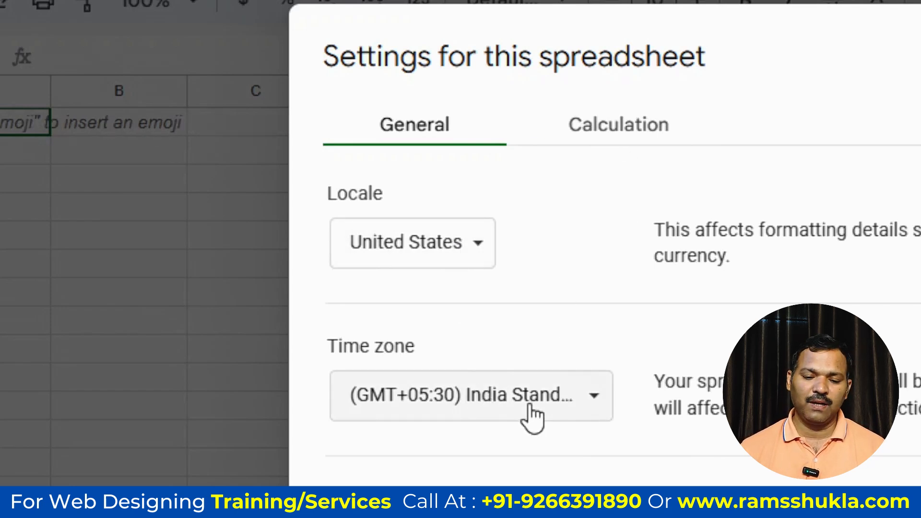
left_click(592, 138)
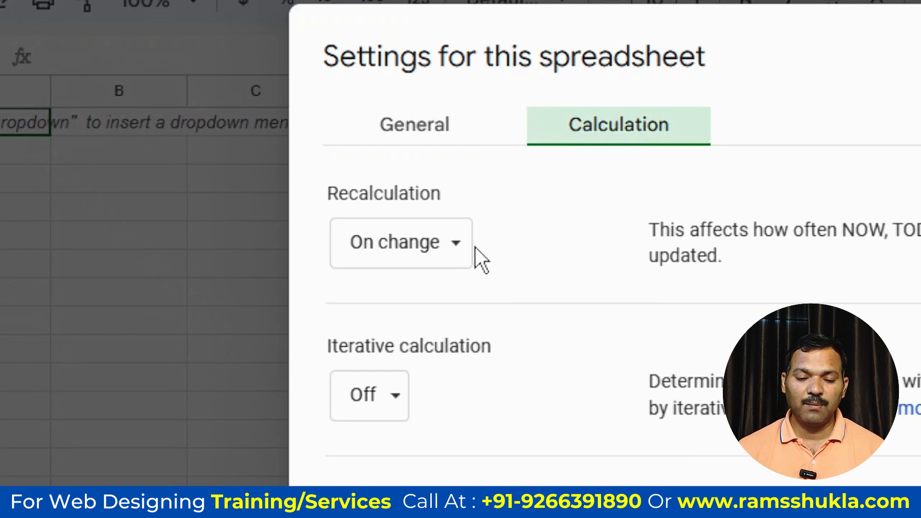
left_click(434, 254)
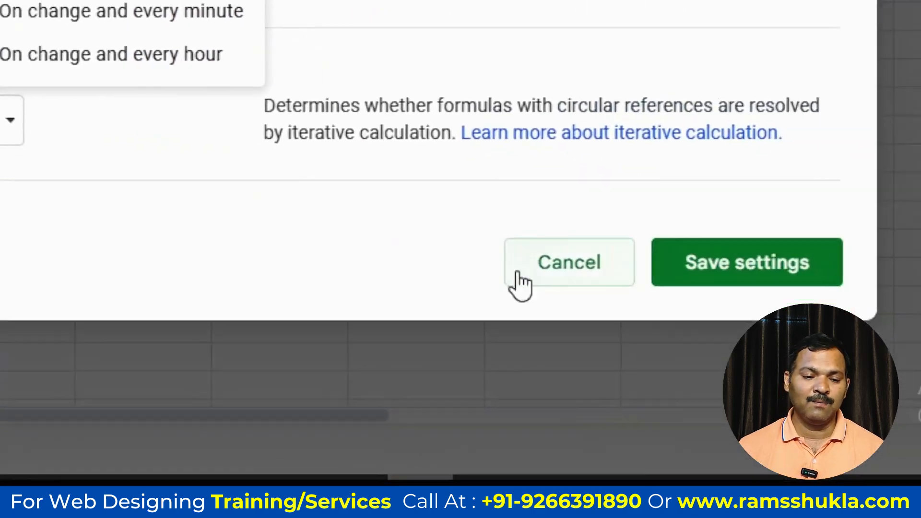
left_click(590, 278)
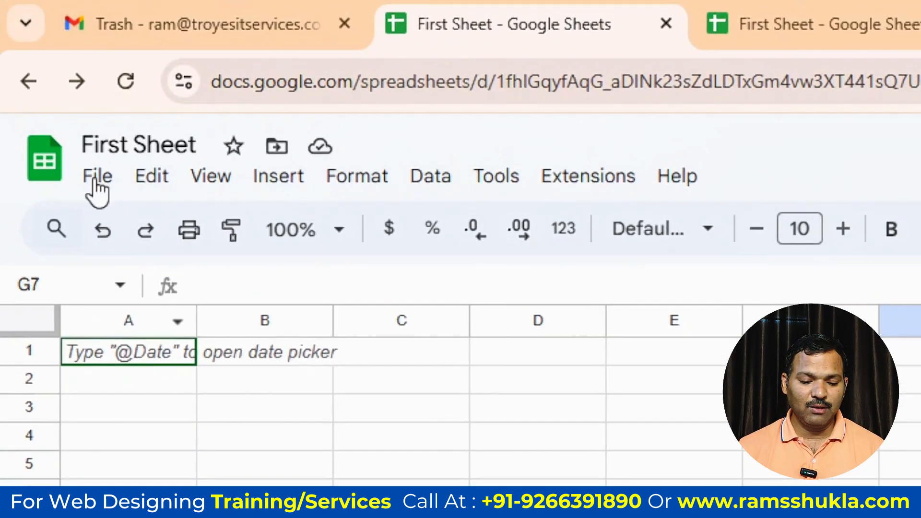
left_click(96, 177)
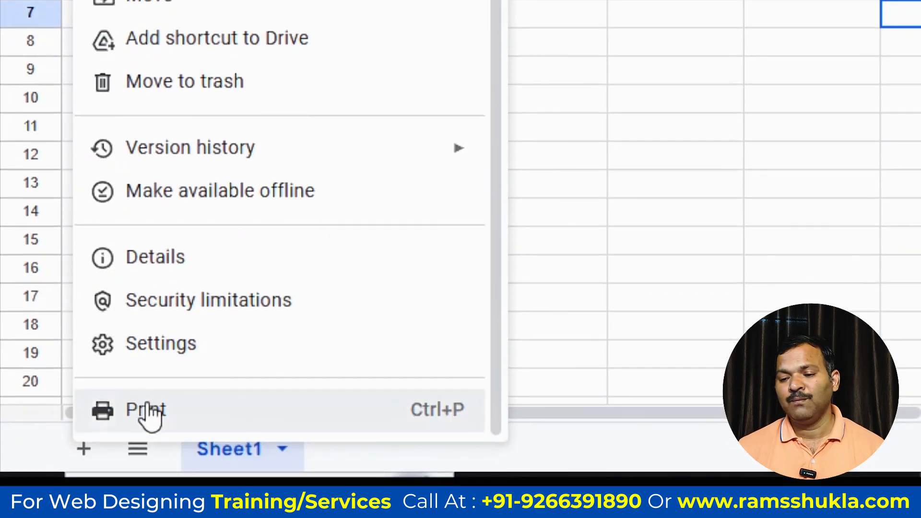
left_click(144, 411)
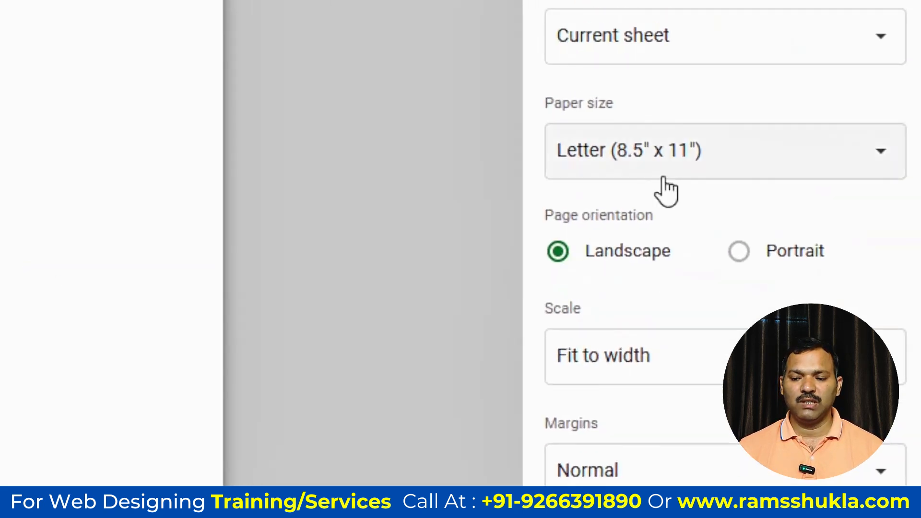
left_click(739, 251)
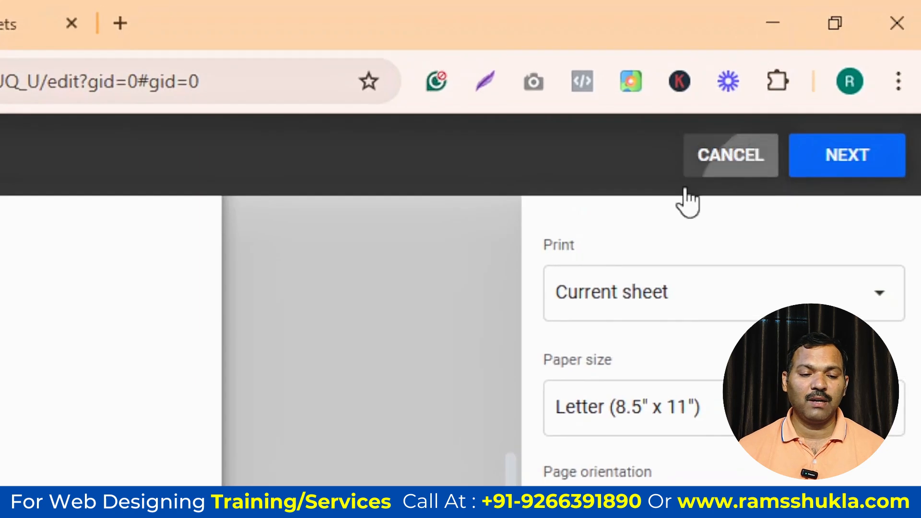
left_click(696, 168)
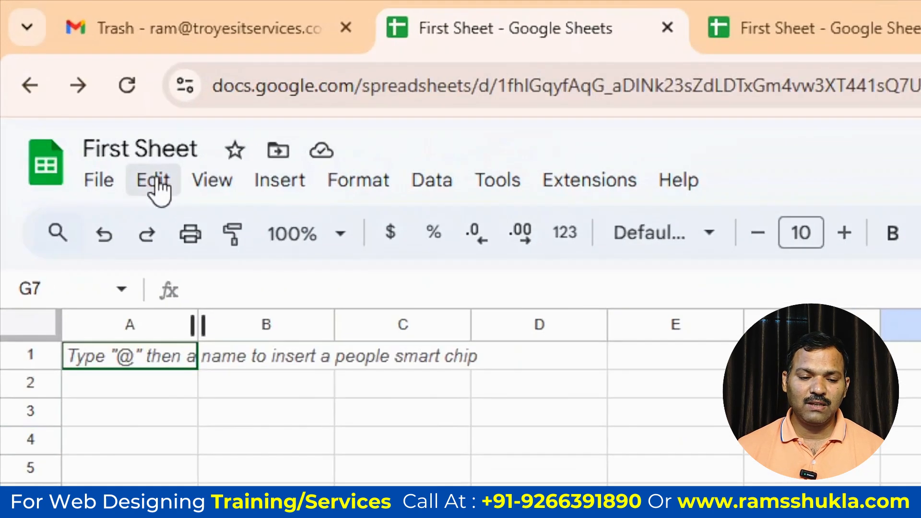
Enter sample text 'sdfsdfljskdf' in D8 and 'sdjf;sdlfk jsdf;' in E8.
left_click(78, 91)
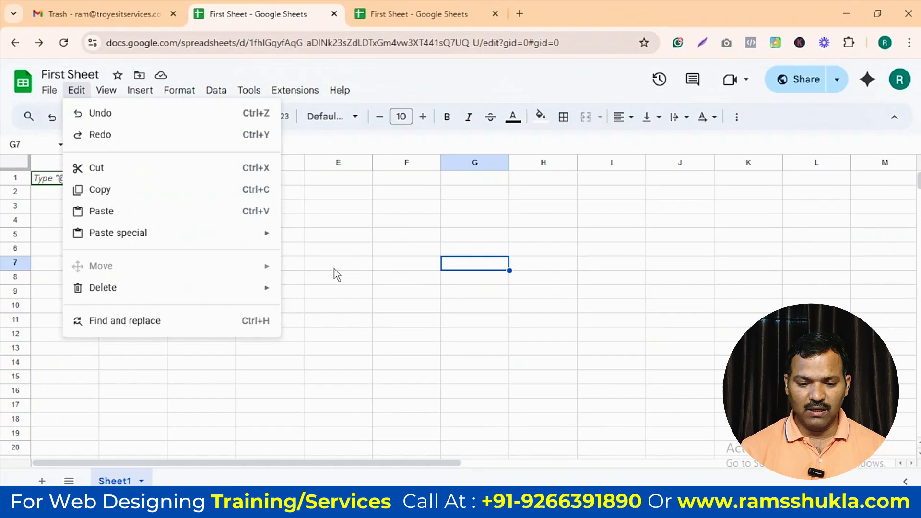
left_click(249, 274)
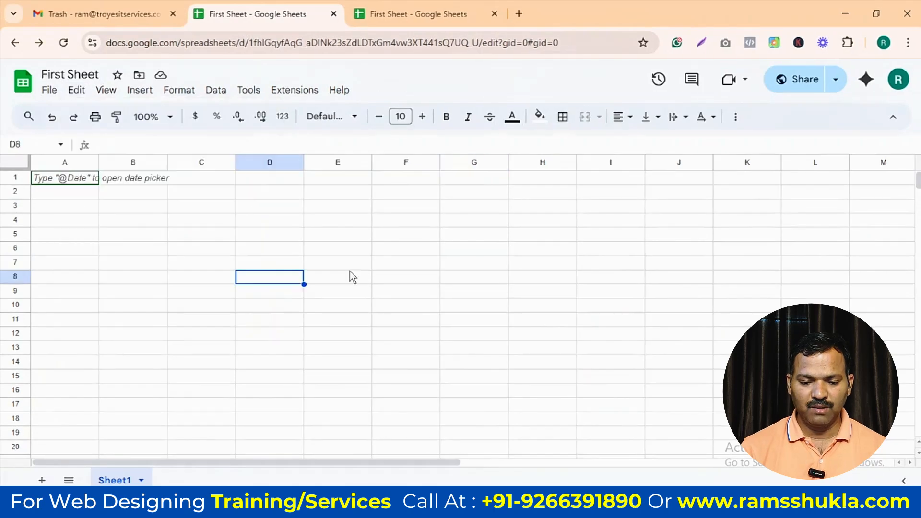
type("sdfsdfljskdf")
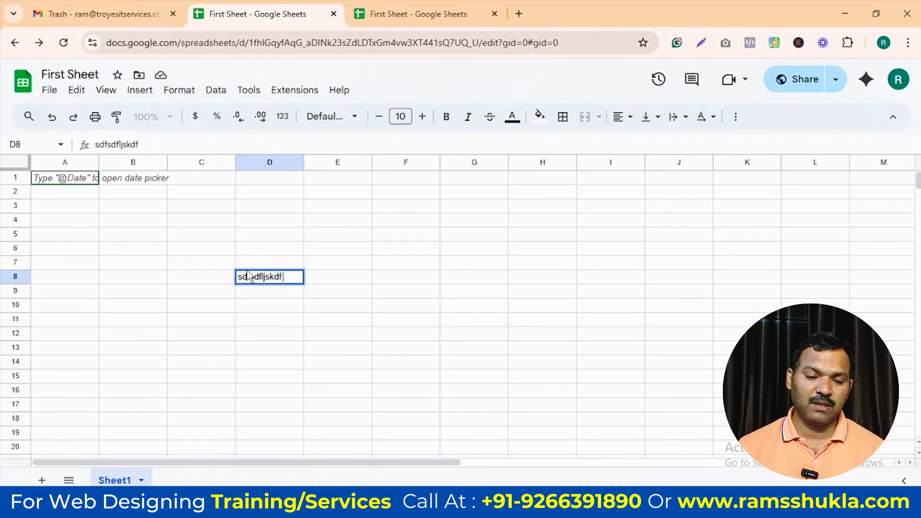
key("Tab")
type("sdjf;sdlfk jsdf;")
key("Return")
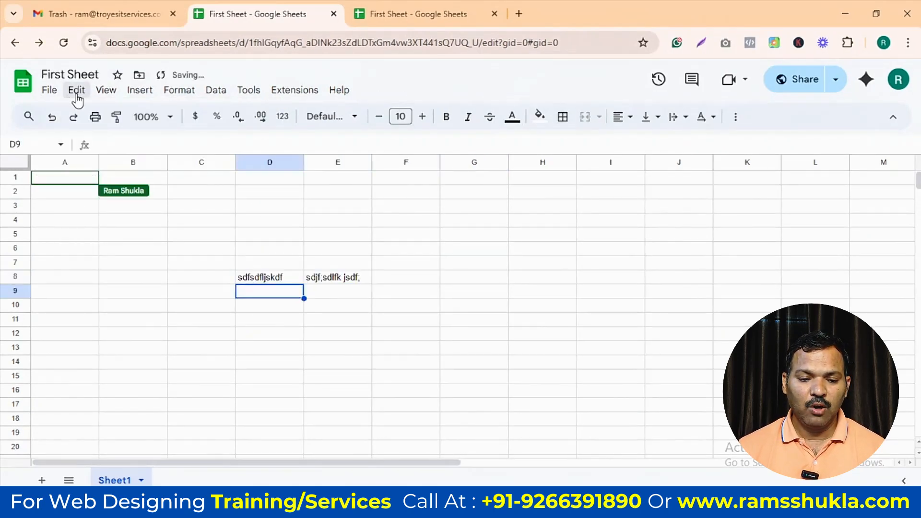
Undo the E8 entry with Edit > Undo, then restore it with Redo.
left_click(76, 89)
left_click(79, 114)
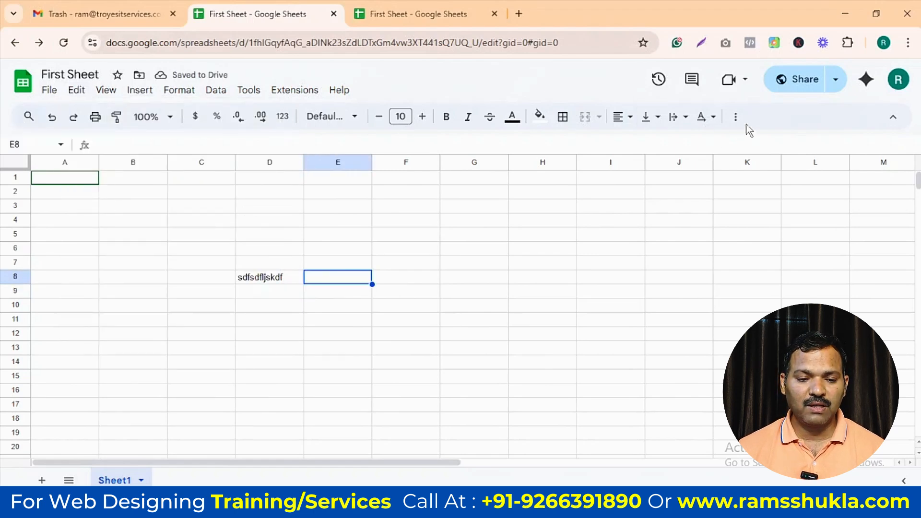
left_click(76, 90)
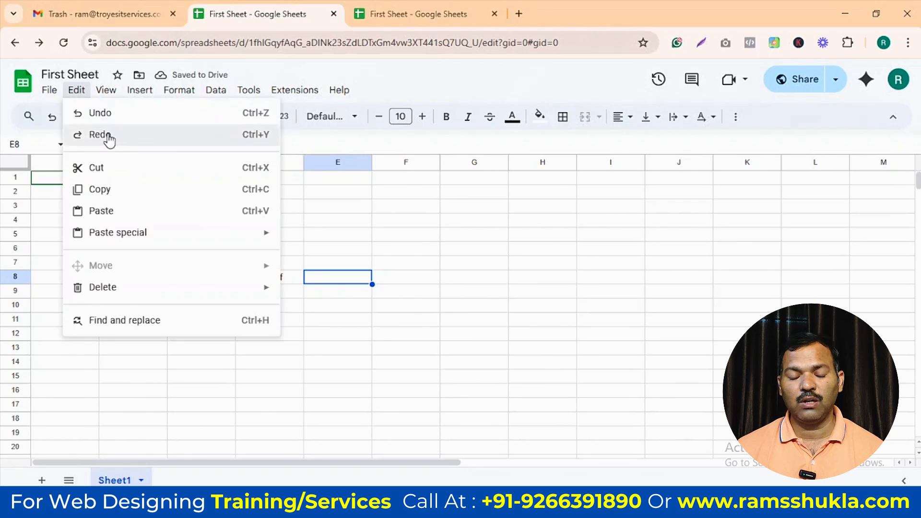
left_click(107, 134)
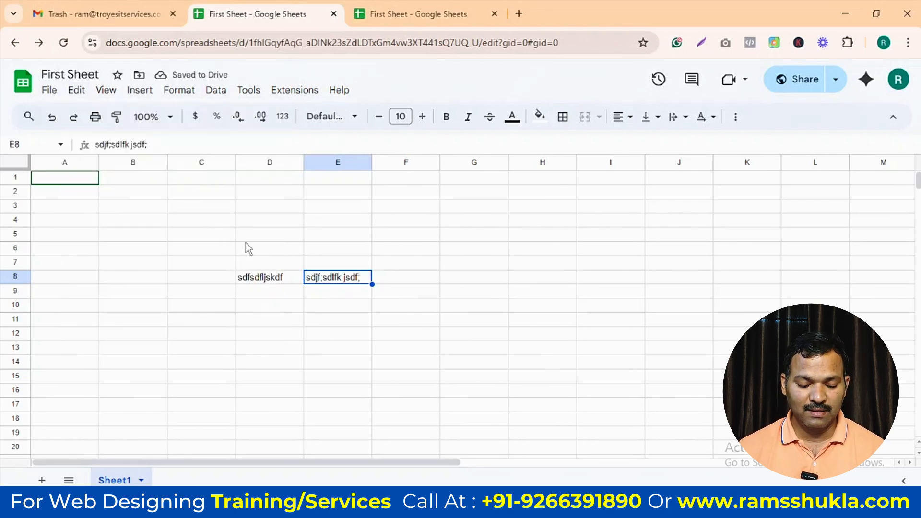
Cut E8's text with Edit > Cut and paste it into E3.
left_click(165, 268)
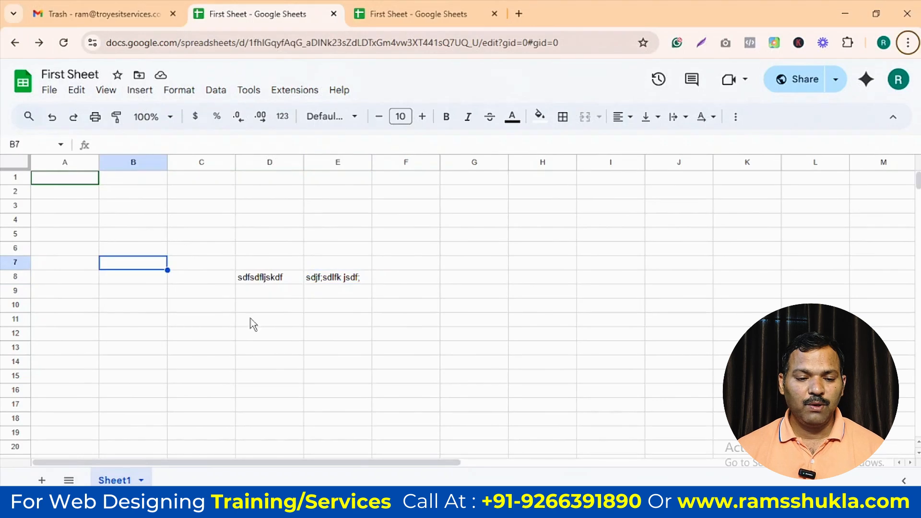
left_click(78, 90)
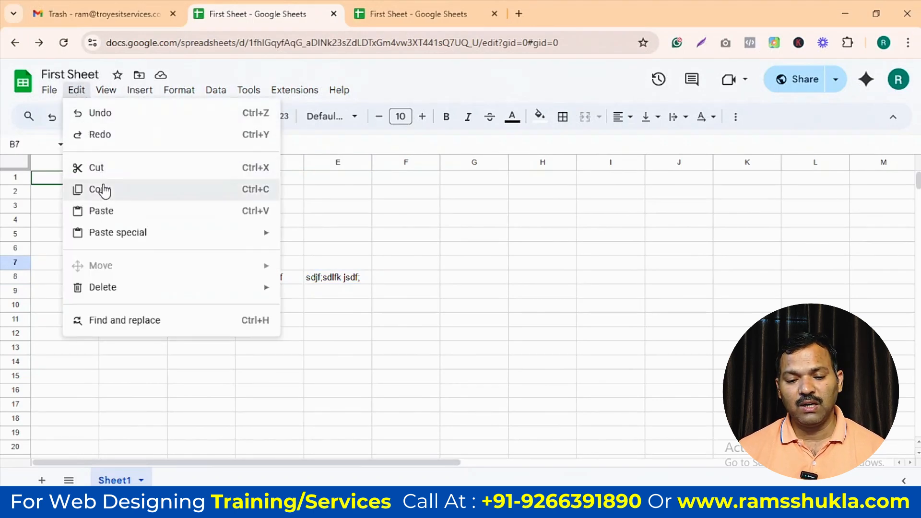
mouse_move(116, 232)
left_click(433, 231)
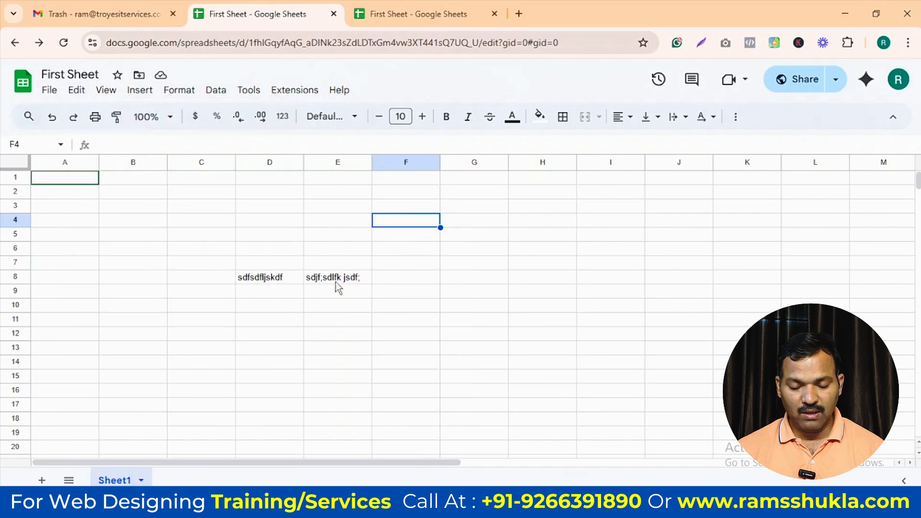
left_click(334, 278)
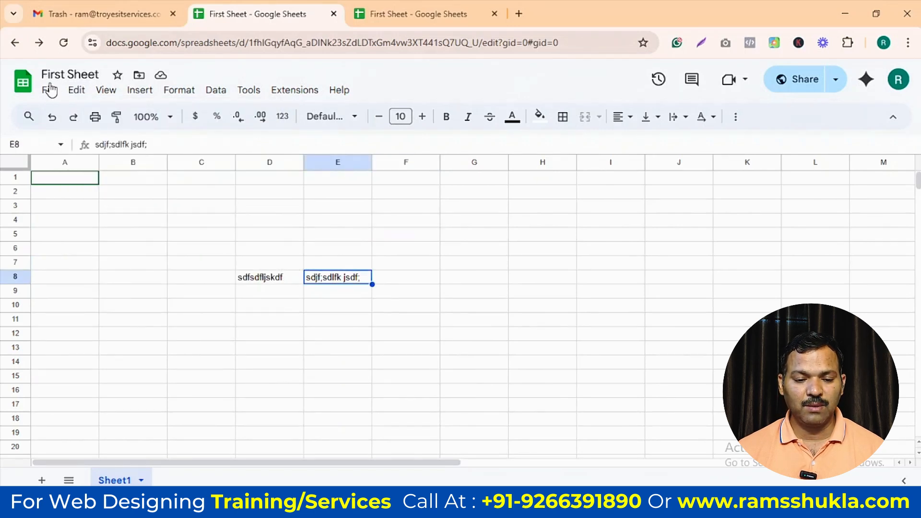
left_click(77, 90)
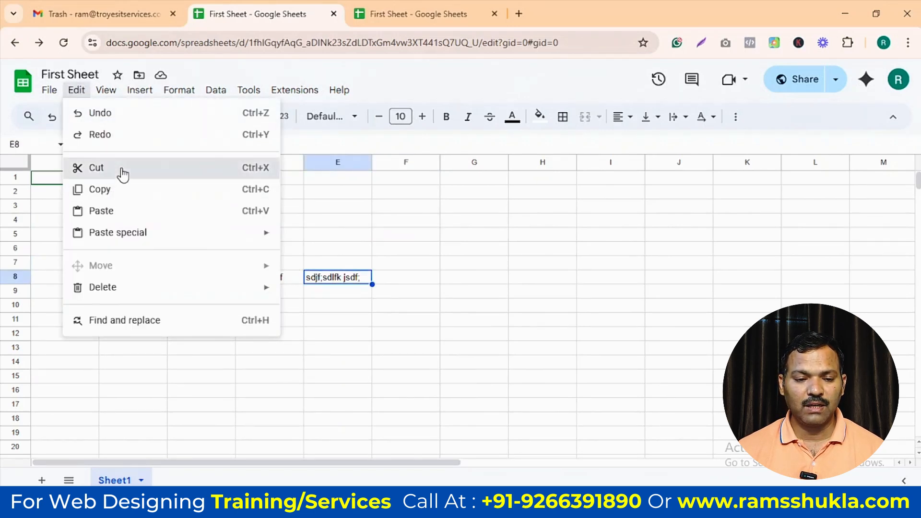
left_click(121, 167)
left_click(344, 207)
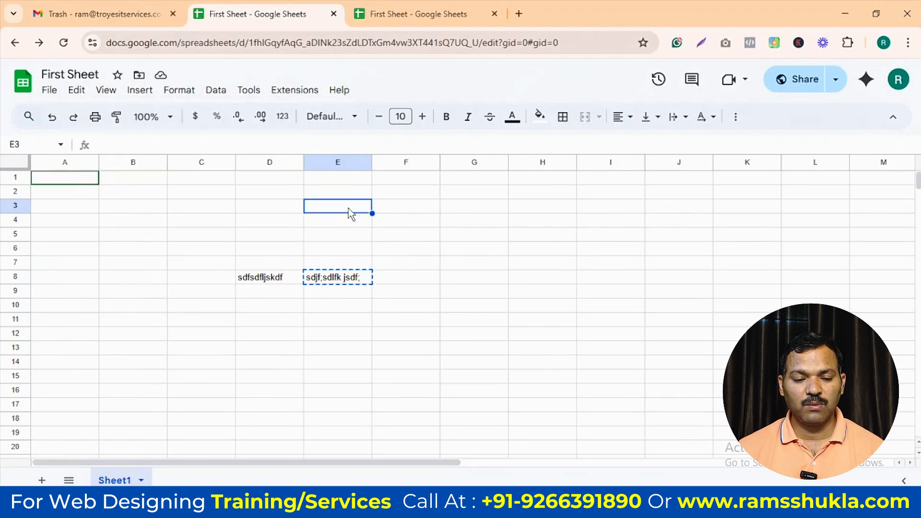
left_click(76, 90)
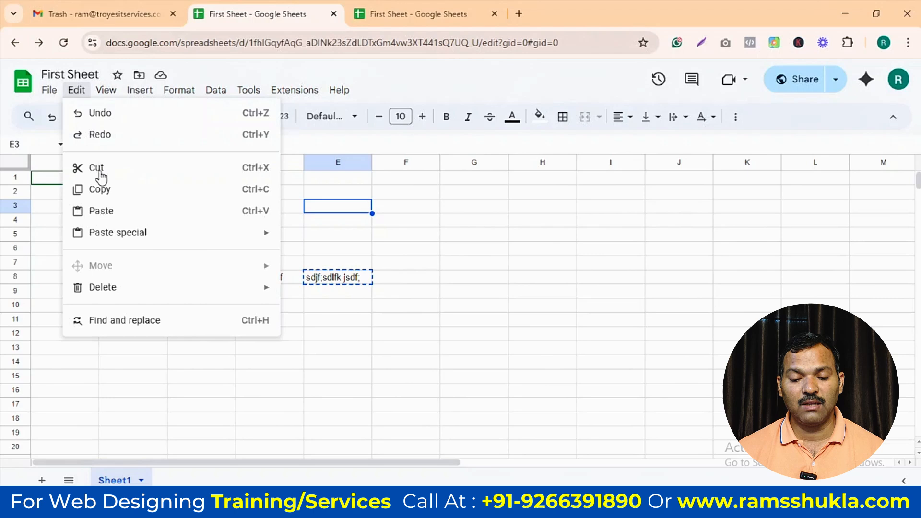
left_click(114, 210)
left_click(430, 226)
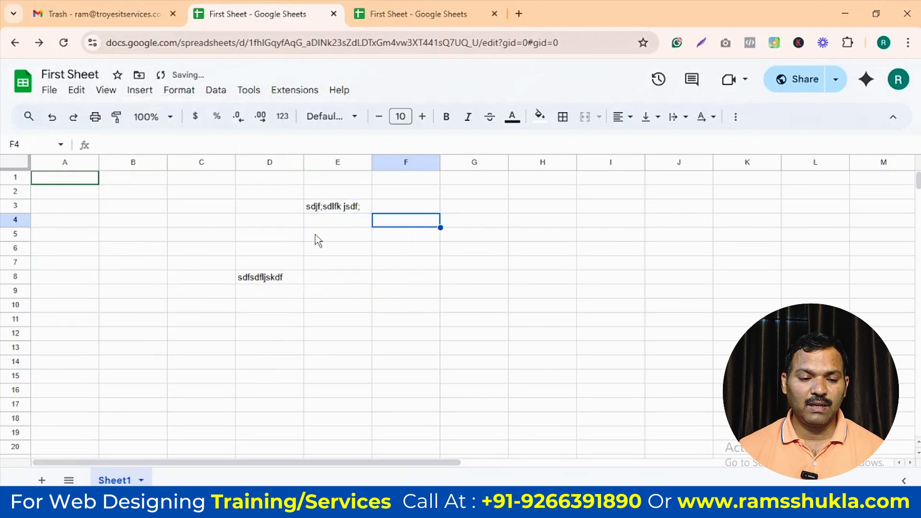
left_click(284, 278)
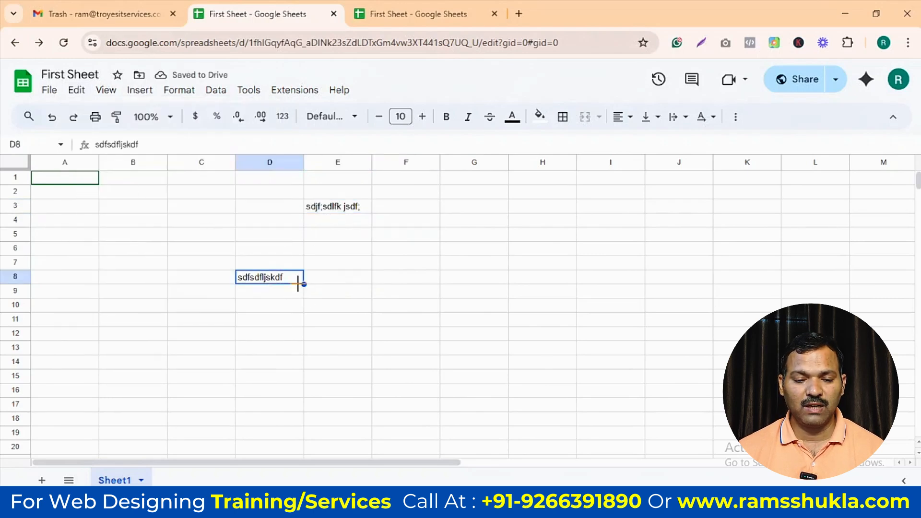
Copy D8's text and paste it into E8.
left_click(73, 90)
left_click(117, 189)
left_click(352, 275)
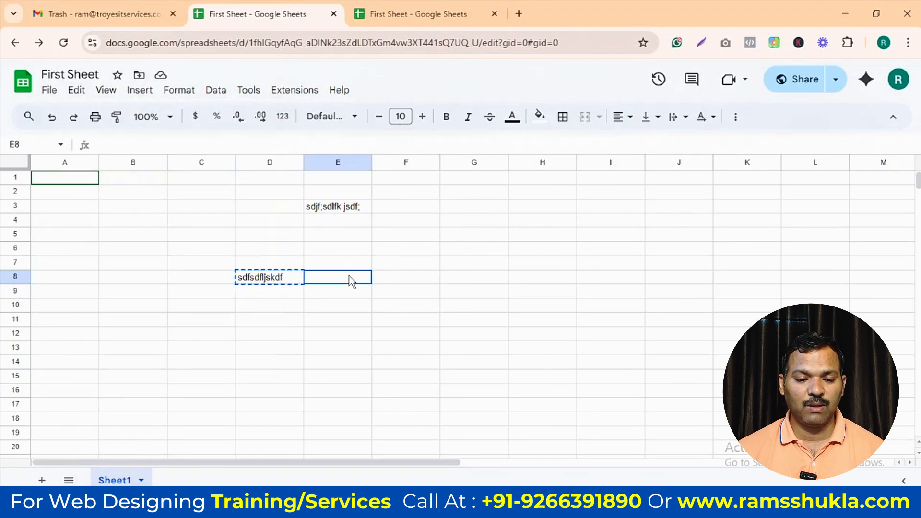
left_click(76, 90)
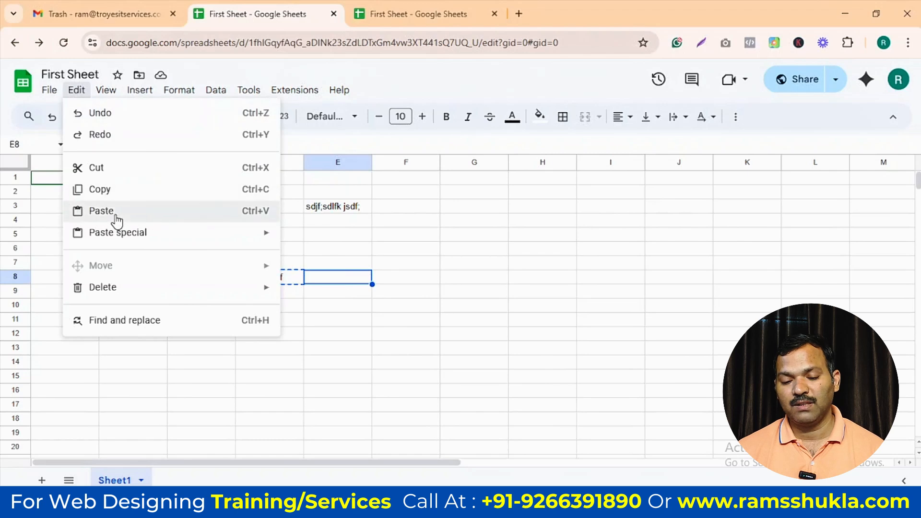
left_click(117, 213)
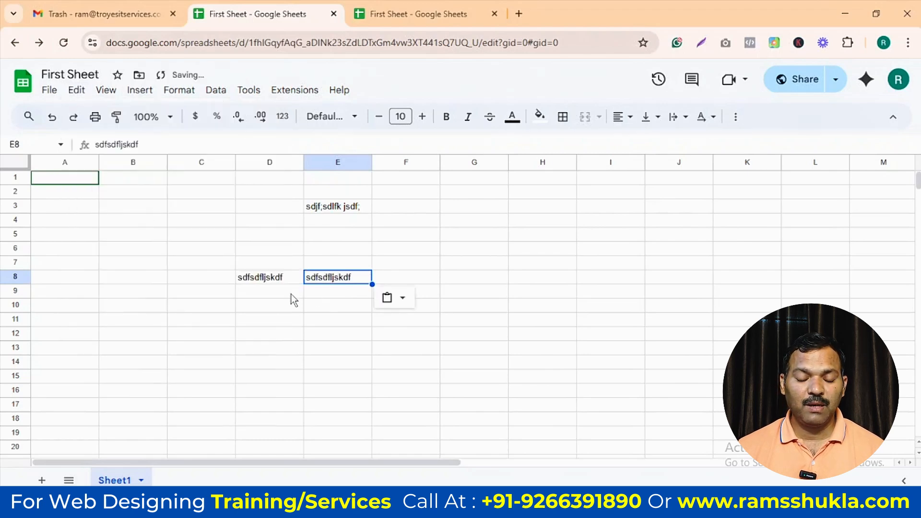
left_click(274, 291)
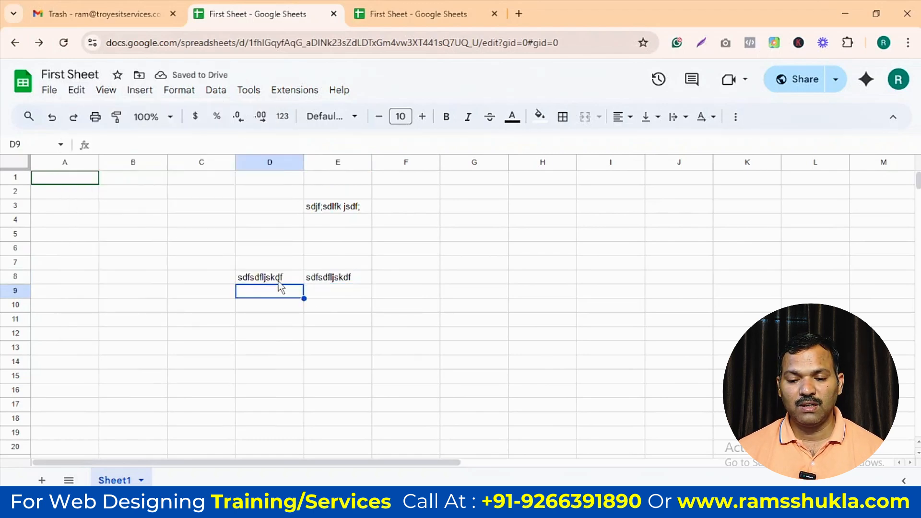
Make D8 and E8 bold and italic.
left_click_drag(278, 281, 341, 283)
left_click(446, 117)
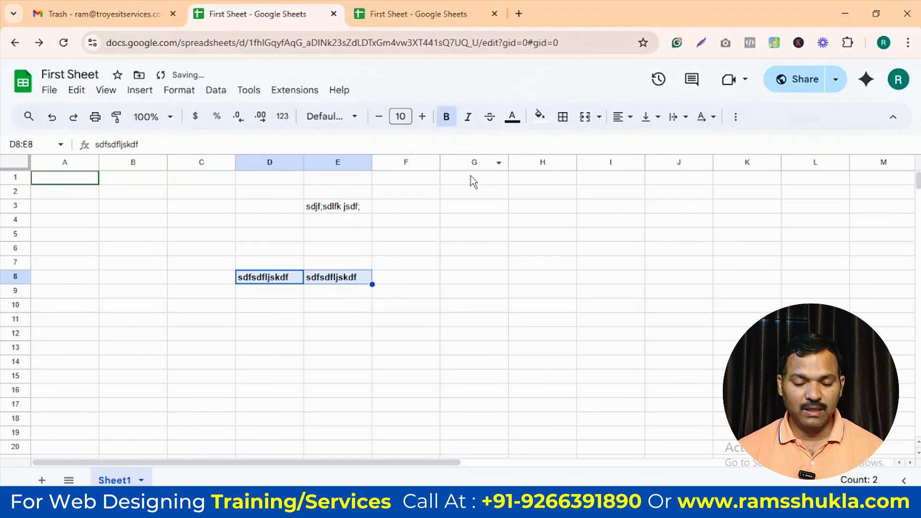
left_click(468, 119)
left_click(336, 325)
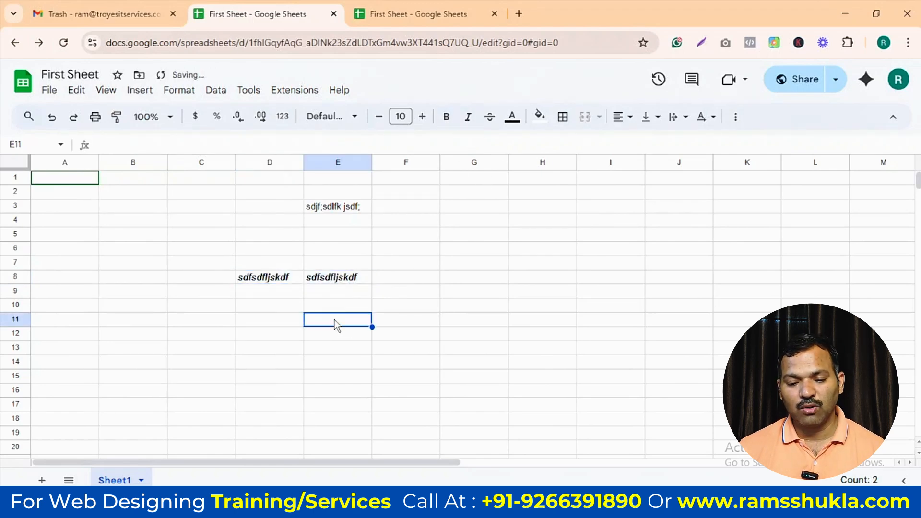
Copy D8:E8 and paste their combined text unformatted into E6.
left_click_drag(282, 282, 339, 285)
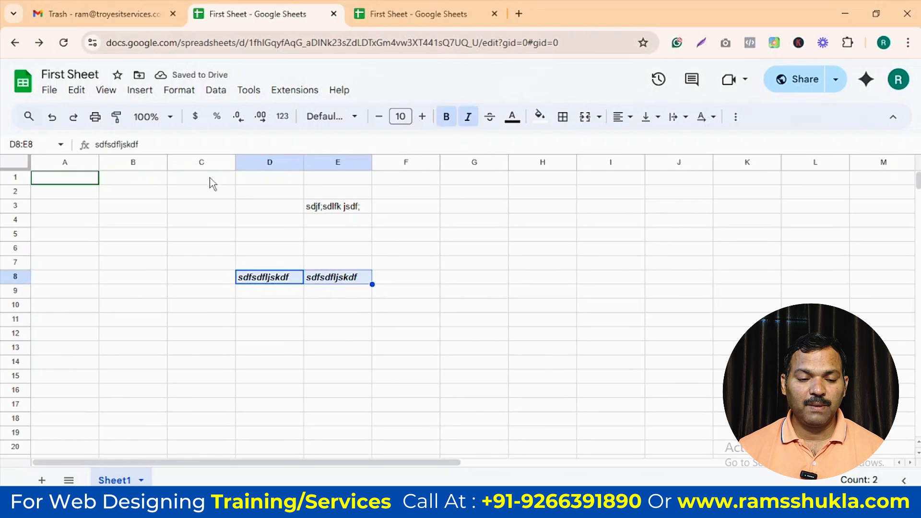
left_click(77, 91)
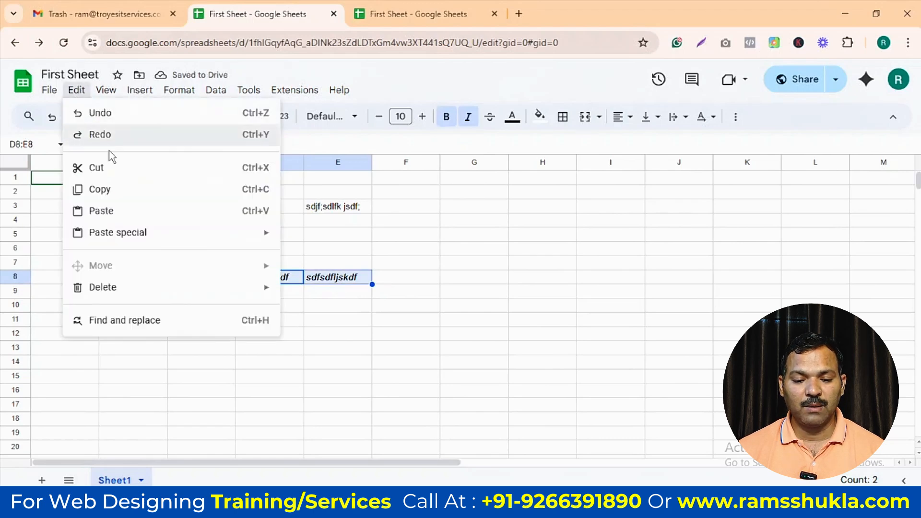
left_click(110, 189)
left_click(243, 330)
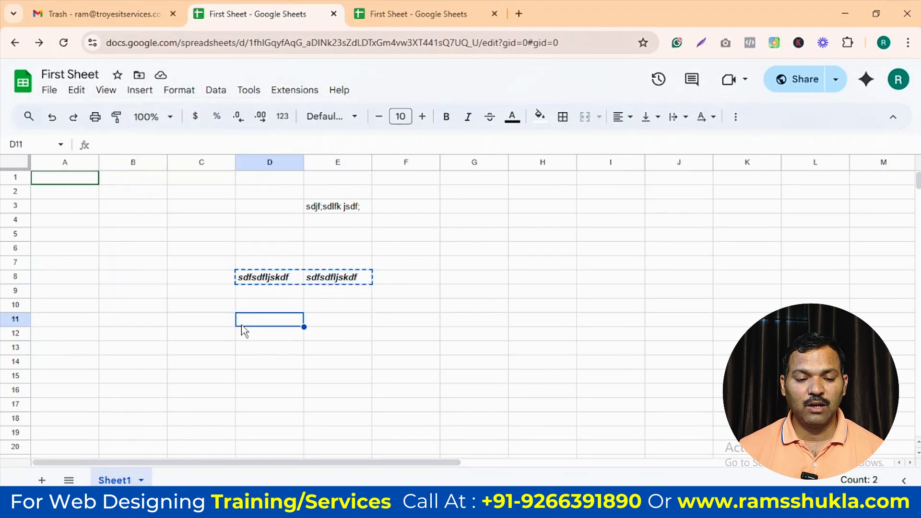
left_click(77, 90)
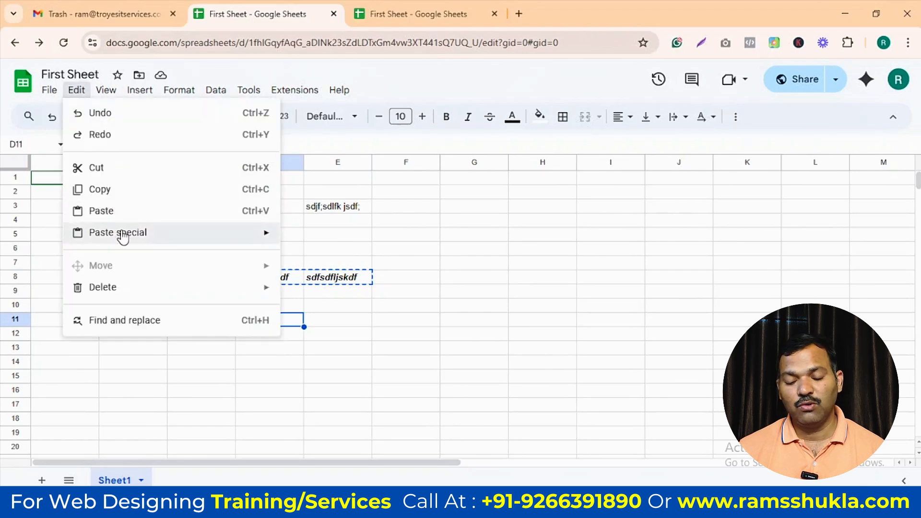
mouse_move(122, 235)
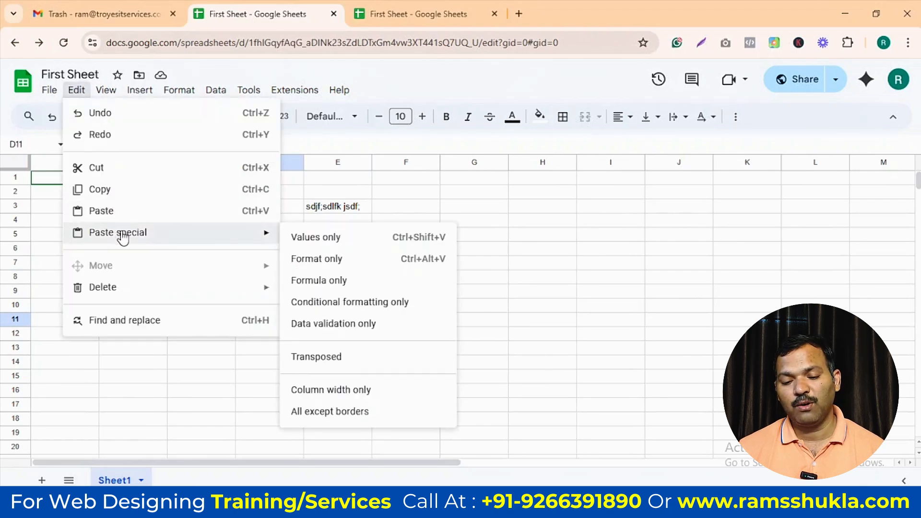
left_click(317, 259)
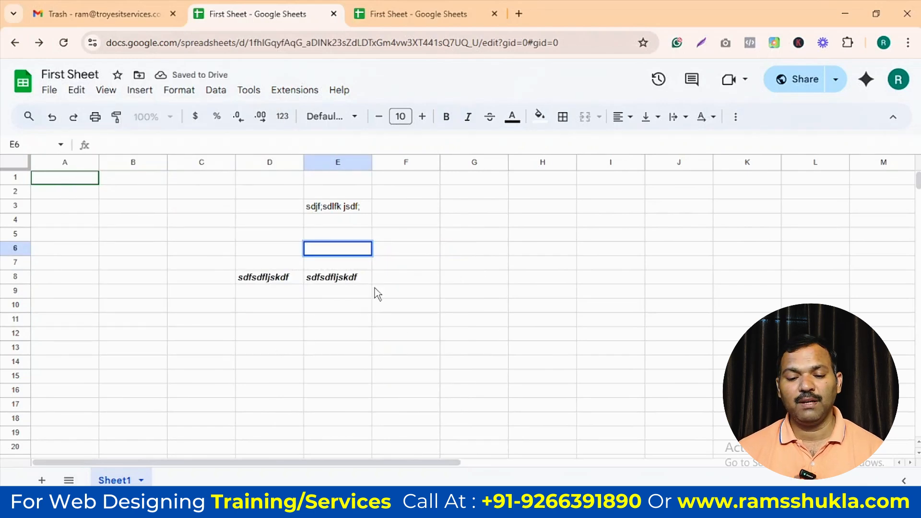
key("ctrl+v")
left_click(383, 305)
left_click(333, 253)
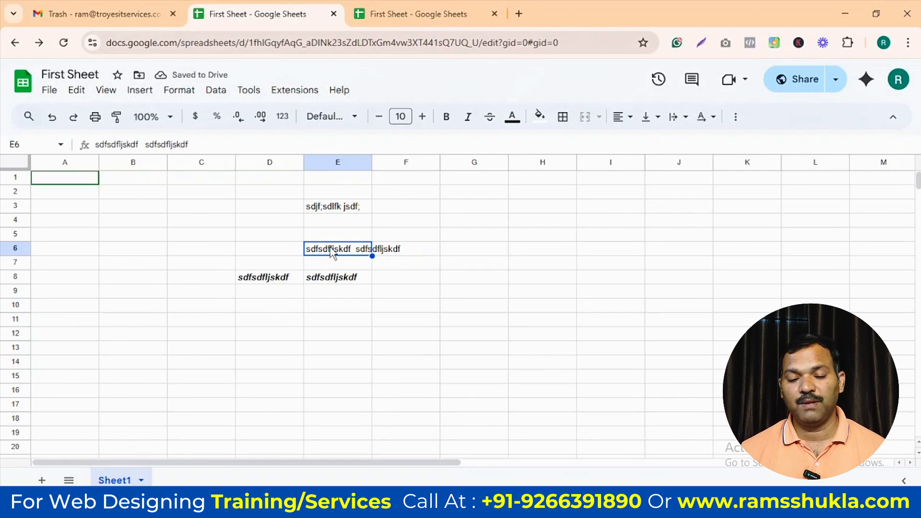
left_click(302, 361)
left_click(77, 90)
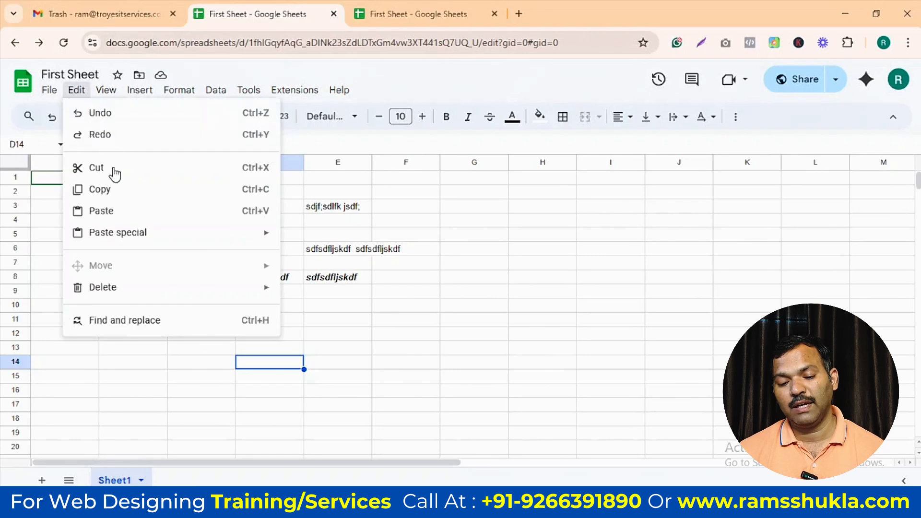
mouse_move(151, 237)
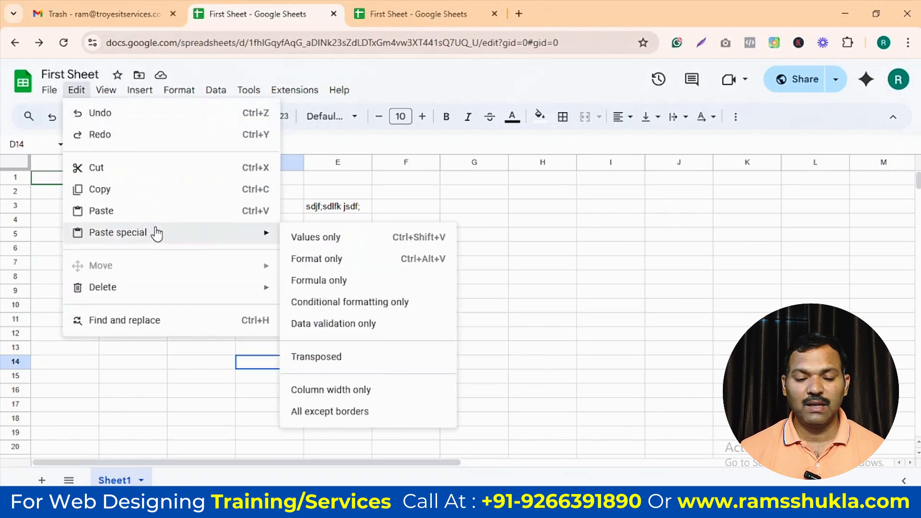
mouse_move(149, 291)
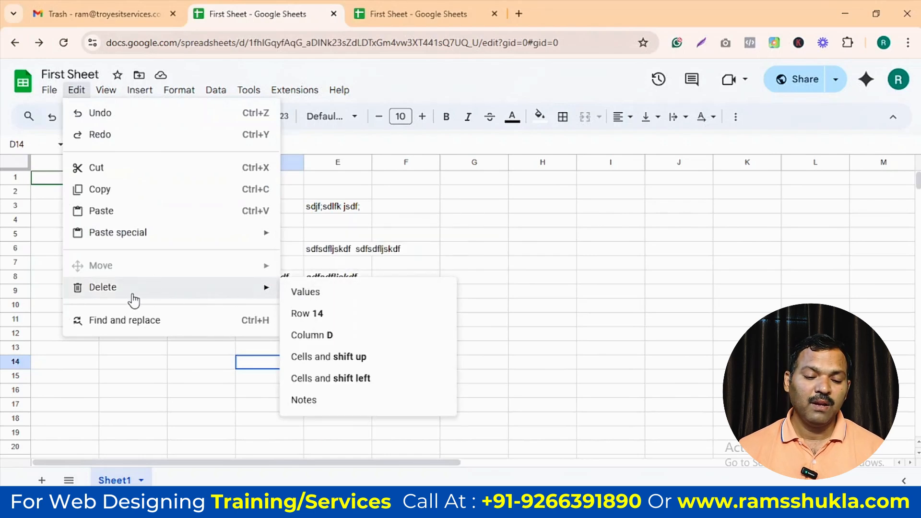
left_click(152, 330)
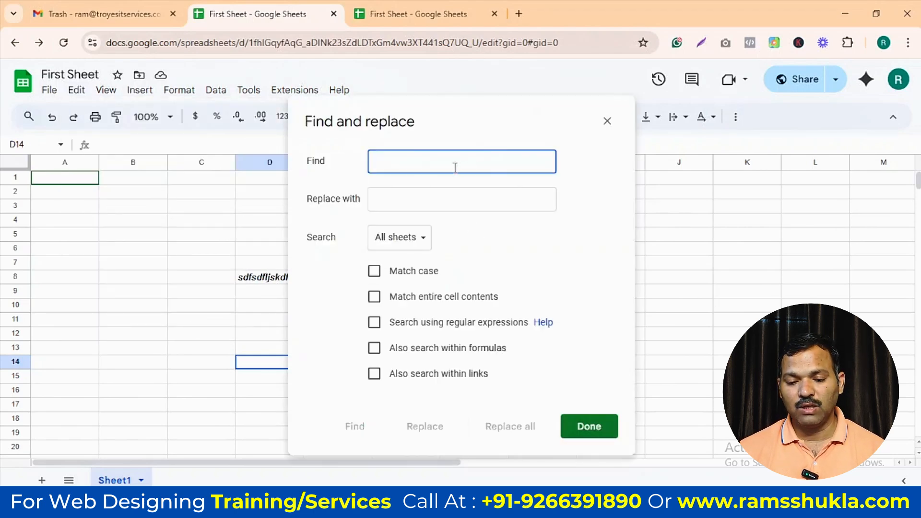
type("a")
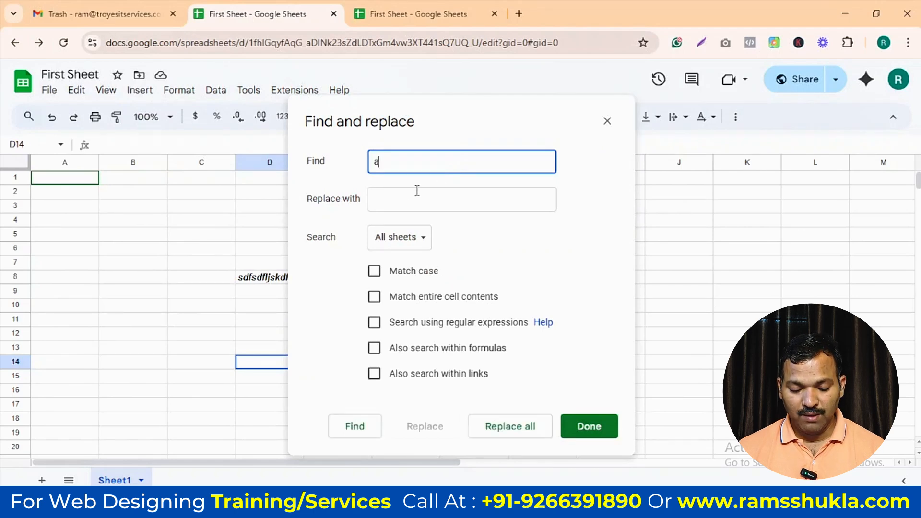
left_click(405, 197)
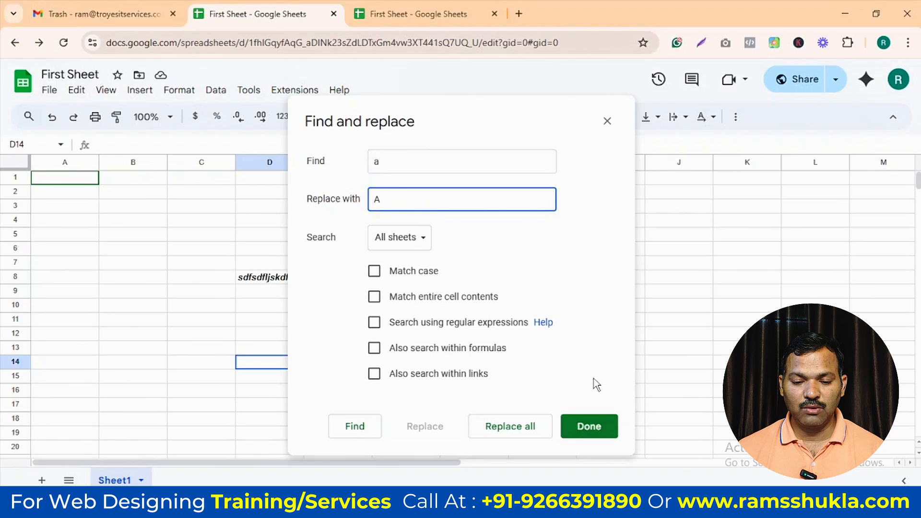
left_click(594, 432)
left_click(474, 263)
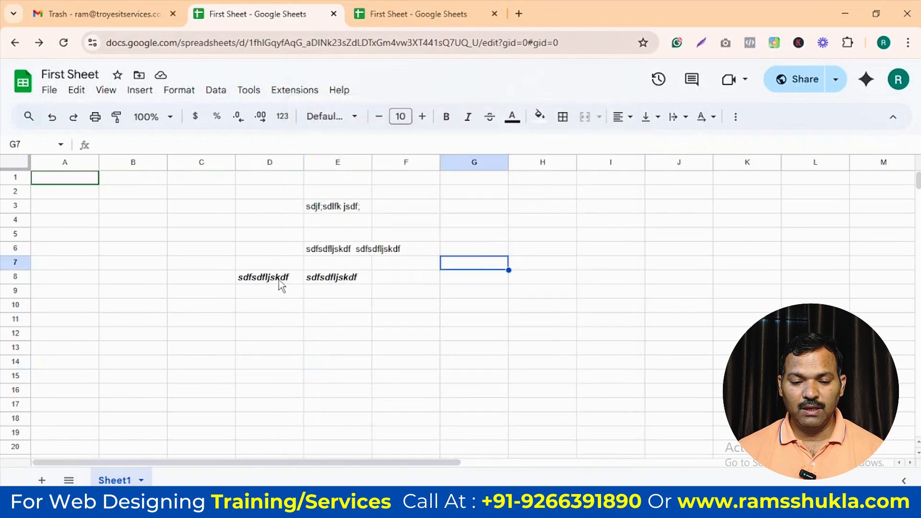
left_click(290, 331)
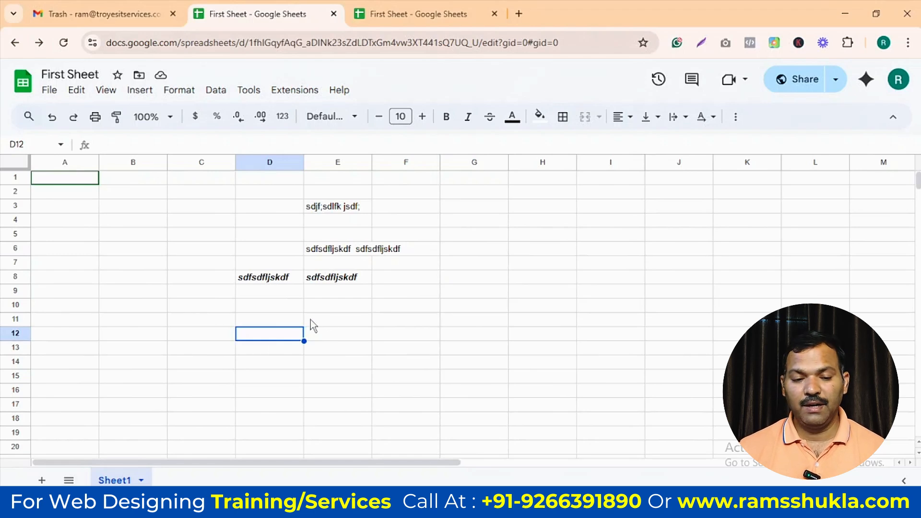
left_click(76, 89)
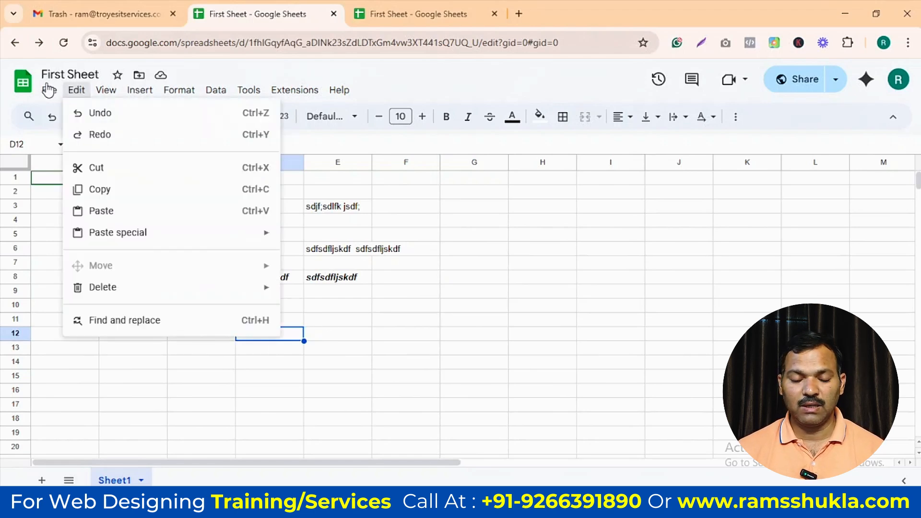
left_click(390, 317)
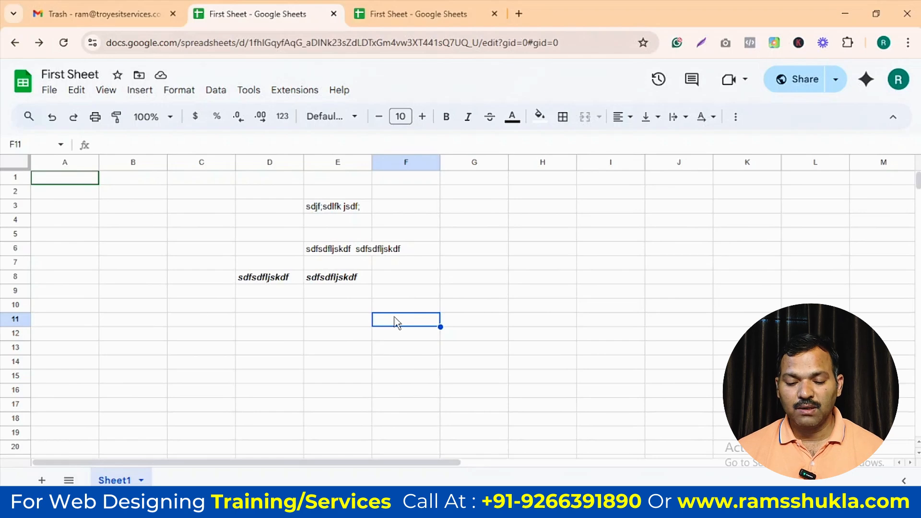
left_click(238, 318)
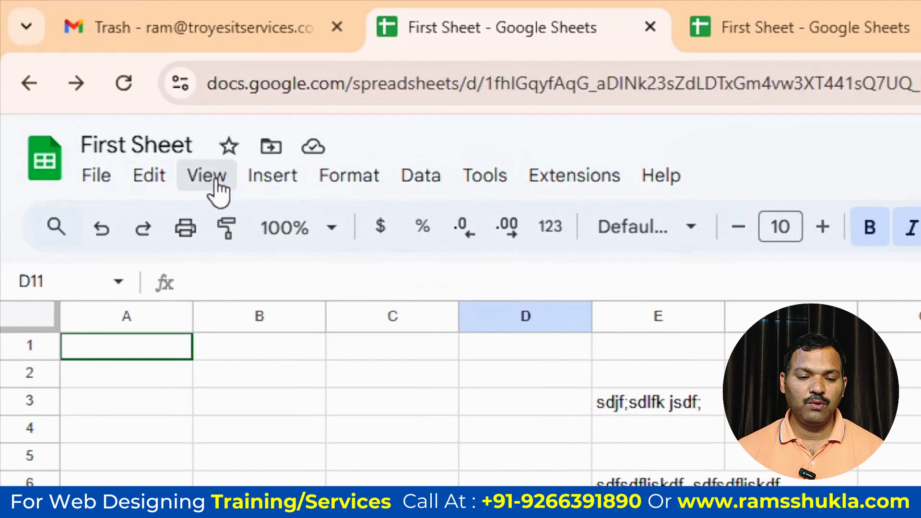
left_click(108, 92)
mouse_move(129, 124)
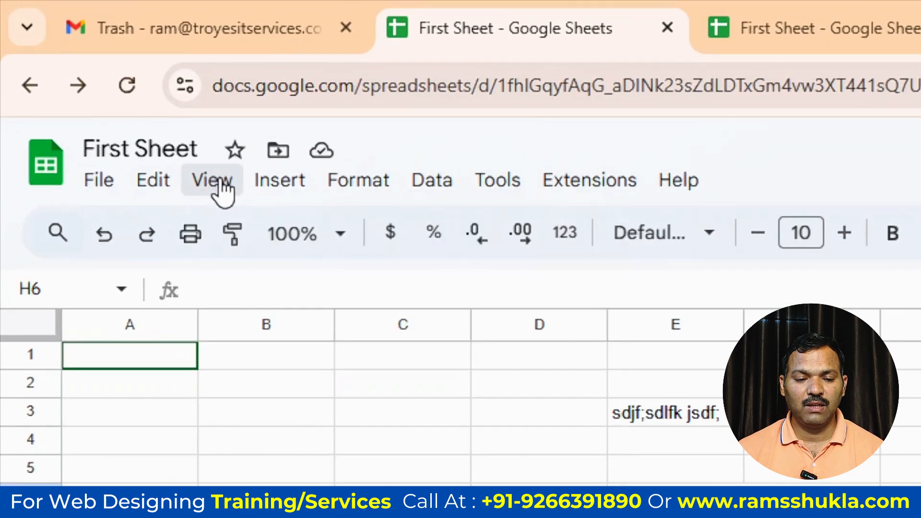
left_click(226, 194)
mouse_move(281, 244)
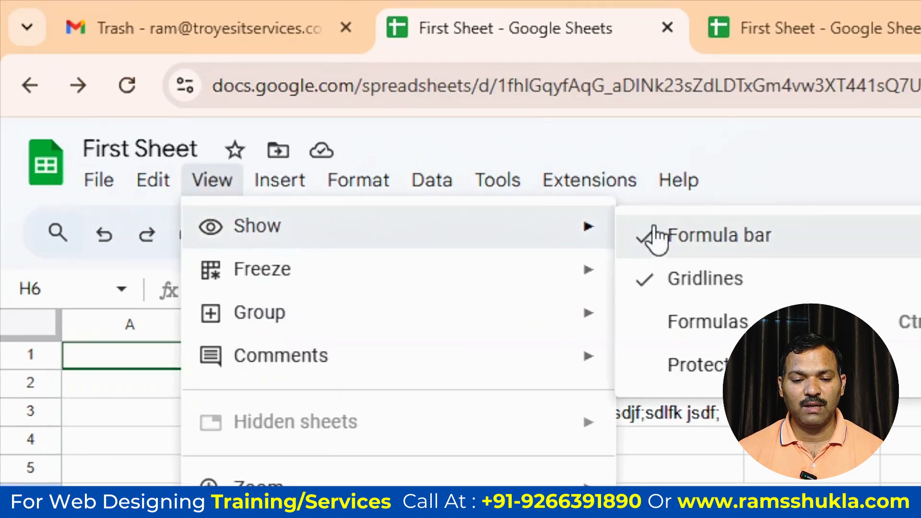
left_click(654, 235)
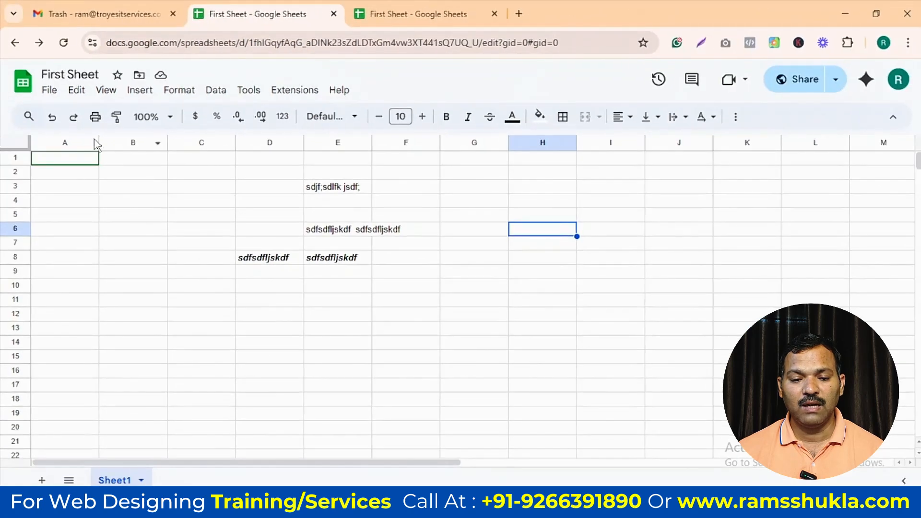
left_click(106, 90)
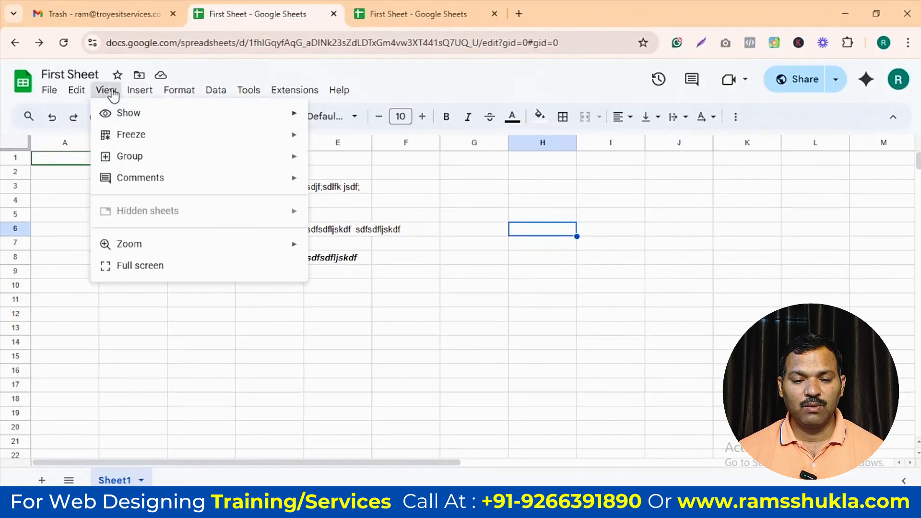
mouse_move(124, 115)
left_click(328, 120)
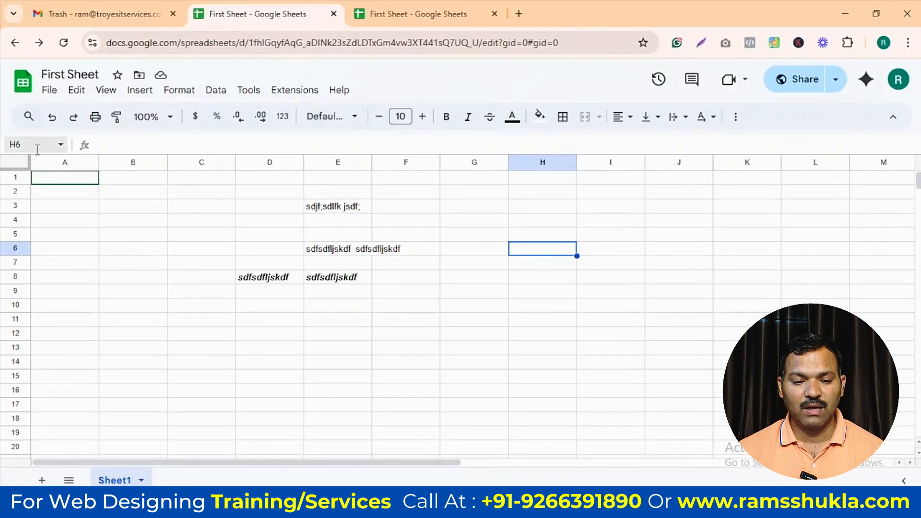
left_click(108, 94)
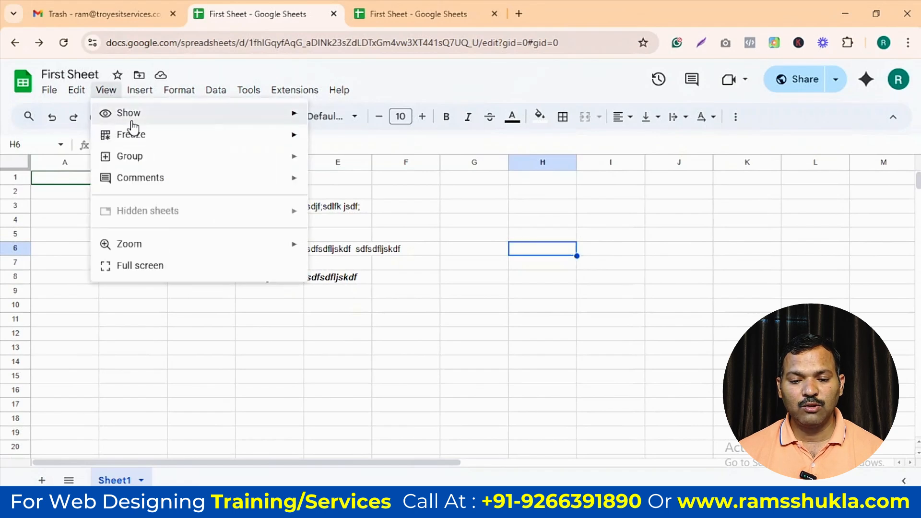
mouse_move(222, 120)
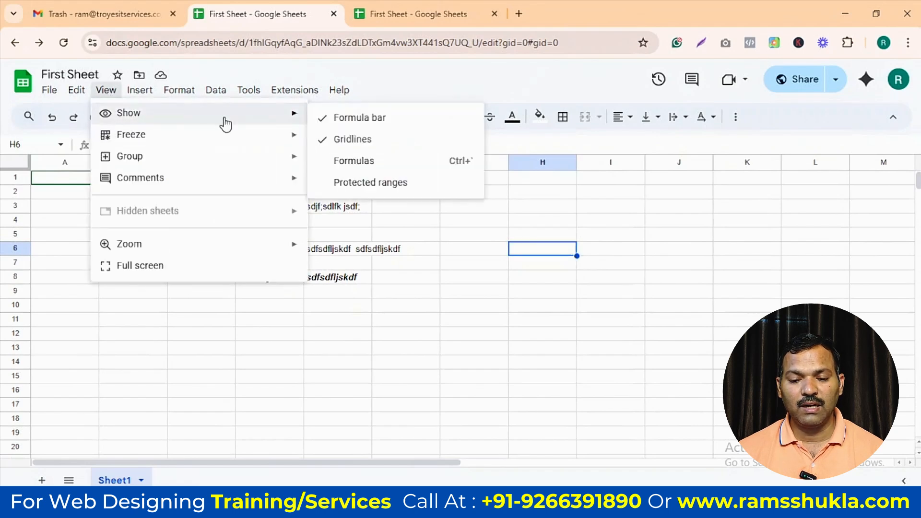
left_click(345, 141)
left_click(280, 276)
left_click_drag(202, 220, 569, 383)
left_click(547, 276)
left_click(674, 289)
left_click_drag(154, 179, 549, 362)
left_click(546, 291)
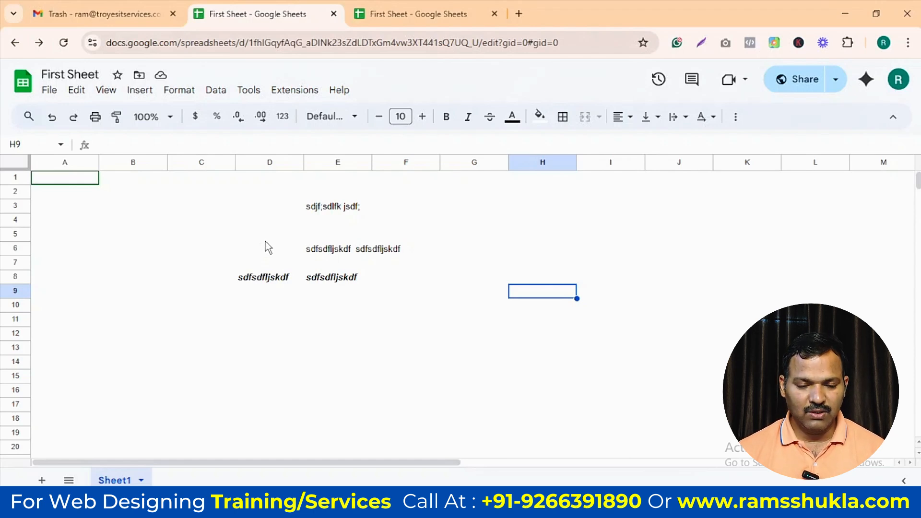
left_click(106, 90)
mouse_move(185, 140)
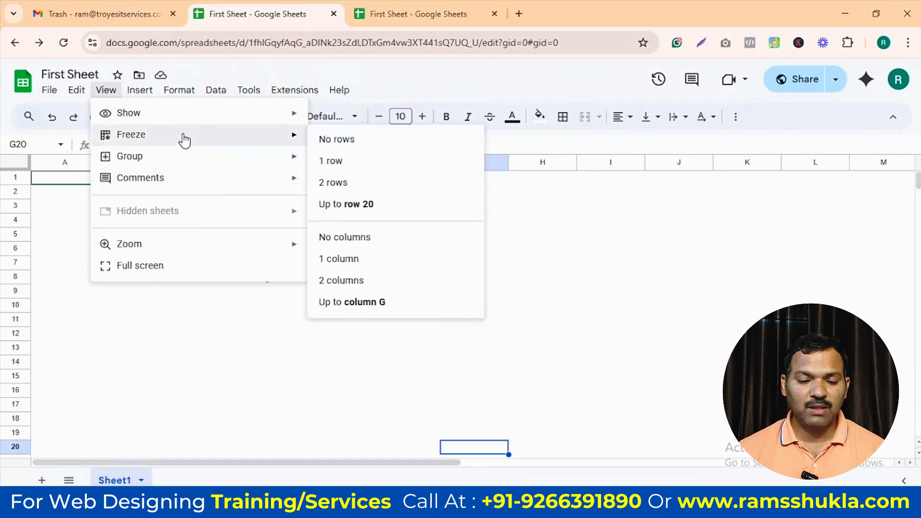
left_click(617, 292)
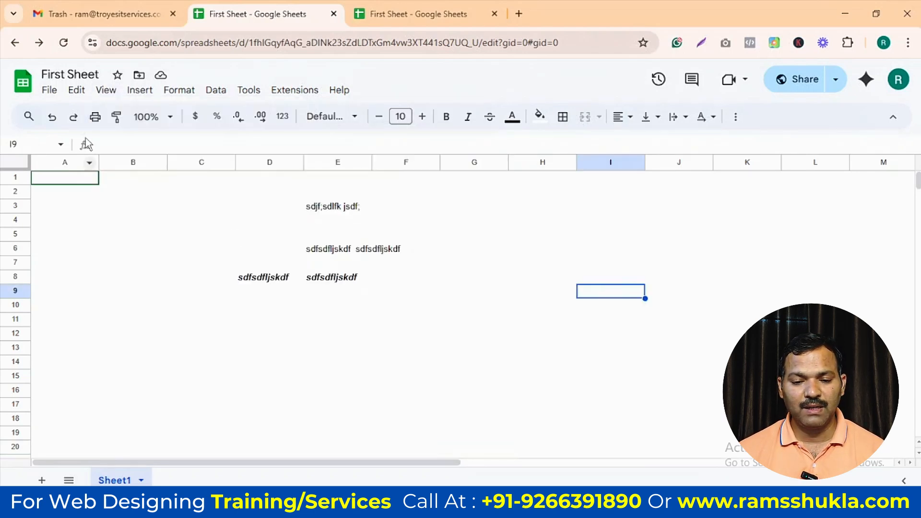
left_click(106, 89)
mouse_move(138, 118)
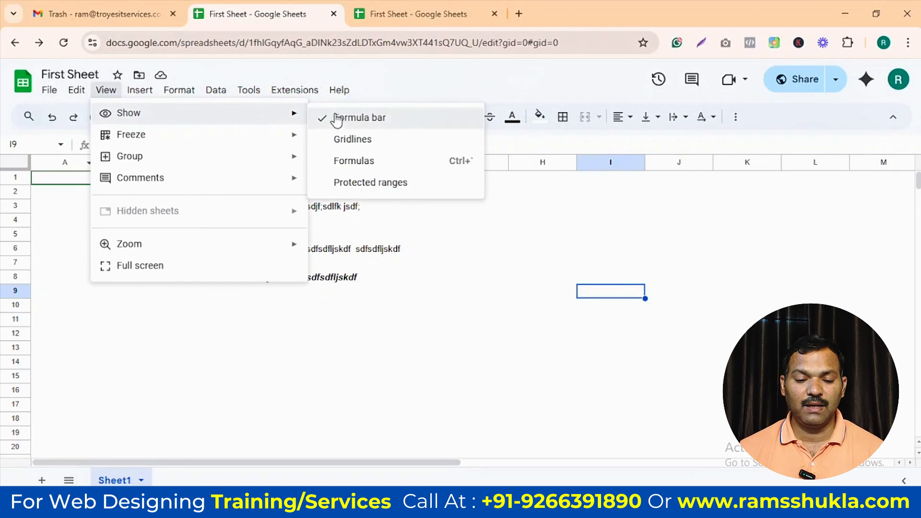
left_click(350, 139)
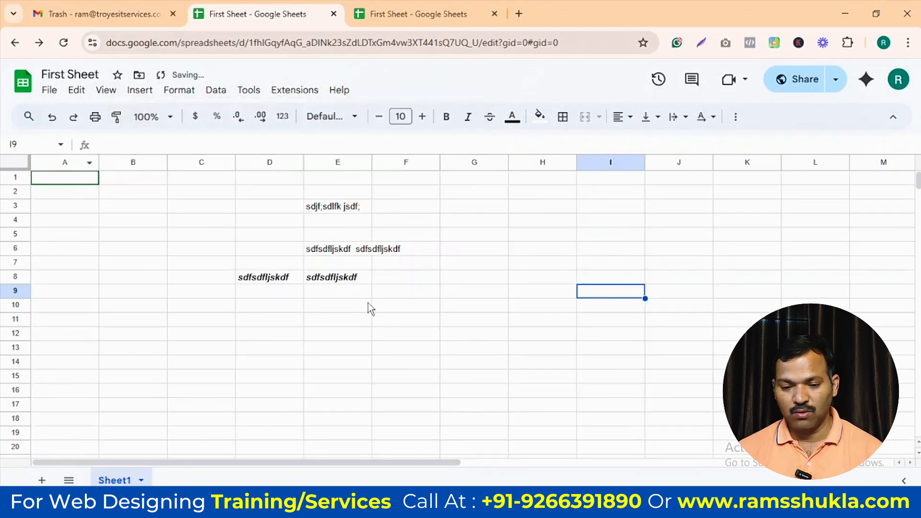
left_click(276, 282)
left_click(220, 234)
Clear the old sample text from E3, E6, E8 and D8.
left_click(324, 207)
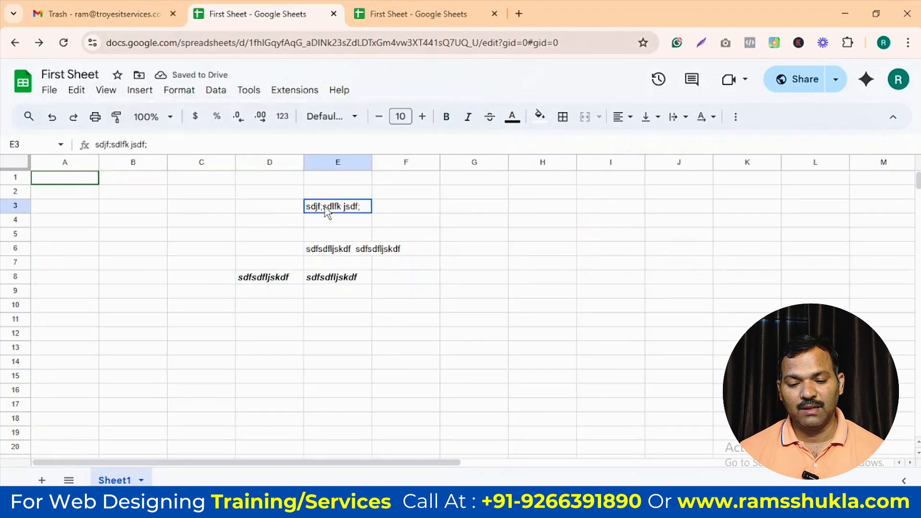
key("Delete")
left_click(331, 249)
key("BackSpace")
left_click(307, 279)
key("BackSpace")
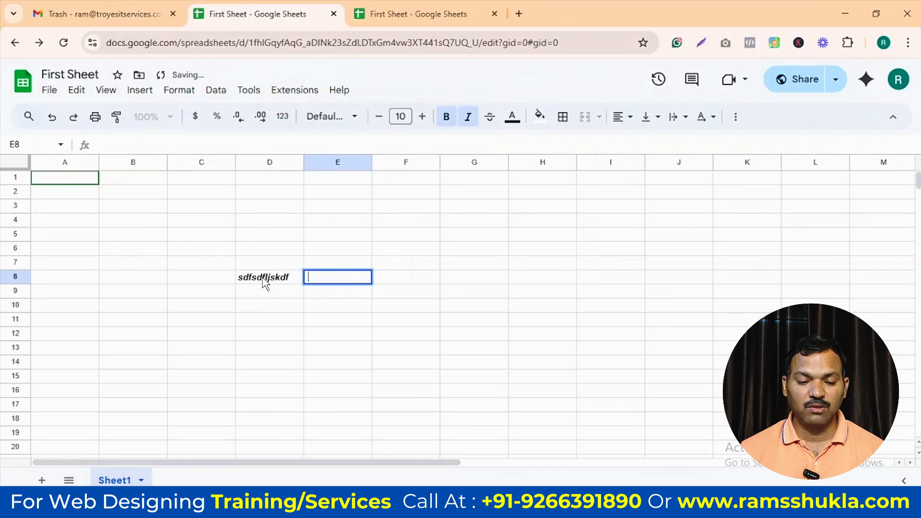
left_click(263, 276)
key("BackSpace")
left_click(201, 318)
Type headers 'Sr. No.', 'Name' and 'Email' into C3, D3 and E3.
left_click(178, 207)
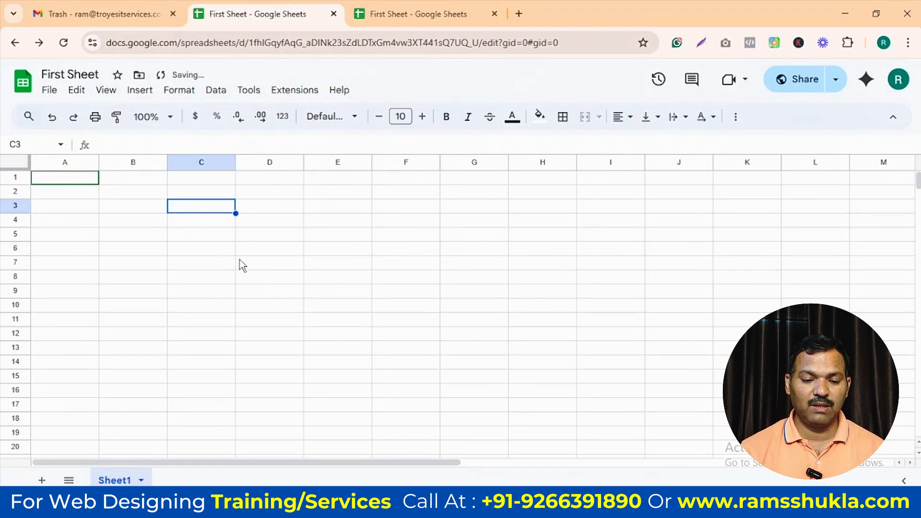
type("Sr. No.")
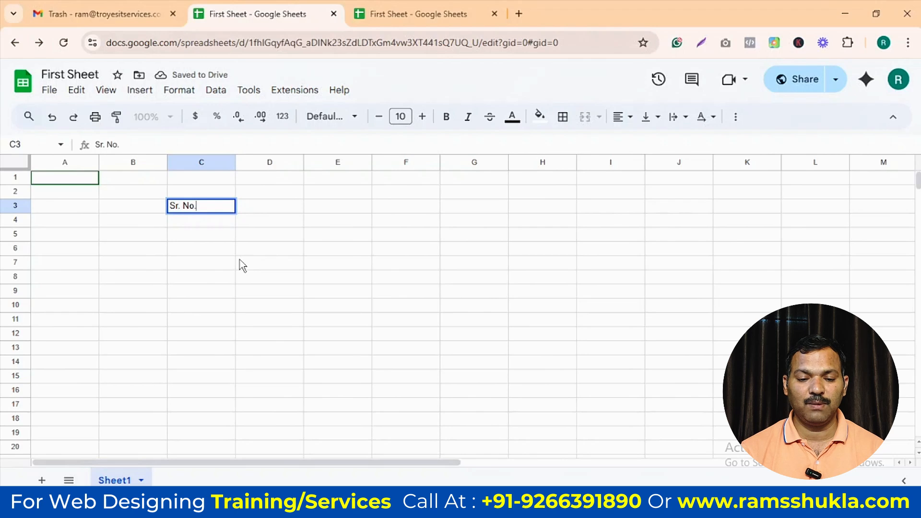
key("Tab")
type("Names")
key("BackSpace")
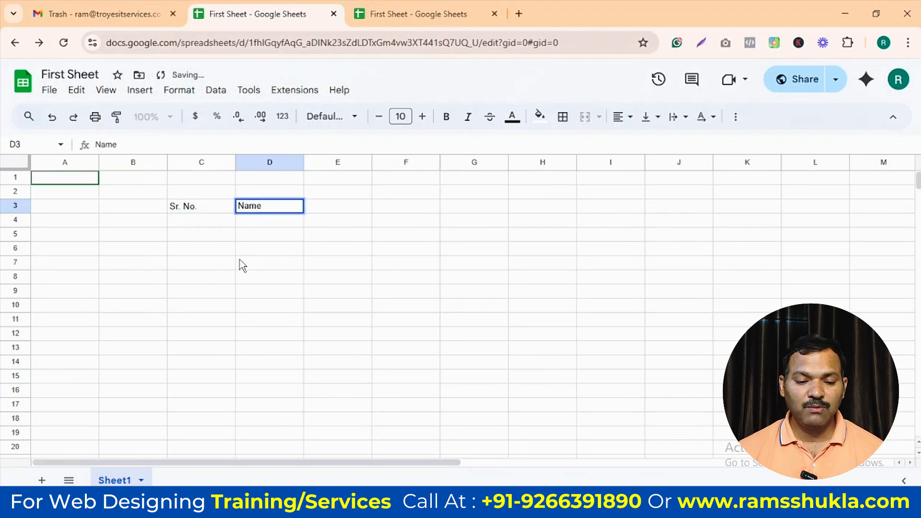
key("Tab")
type("Email")
key("Return")
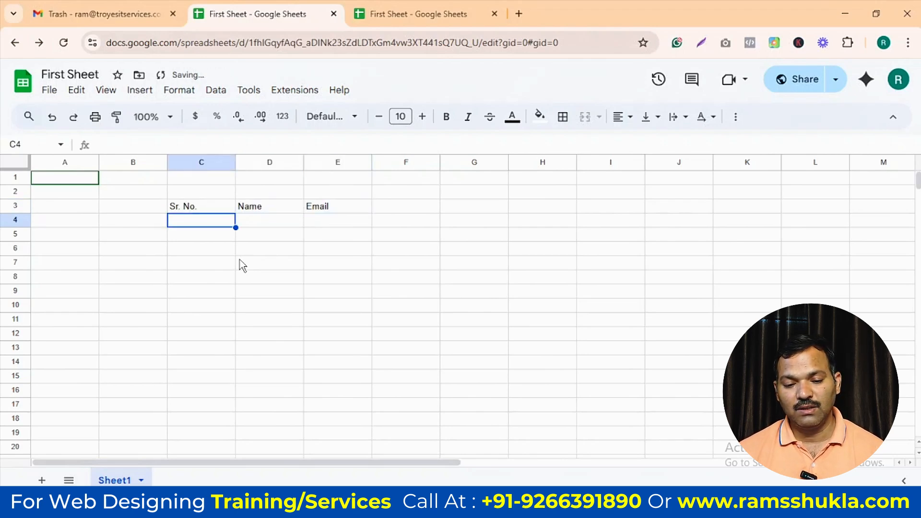
Make the three headers in C3:E3 bold with Ctrl+B.
left_click(187, 211)
left_click_drag(242, 214, 327, 210)
key("ctrl+b")
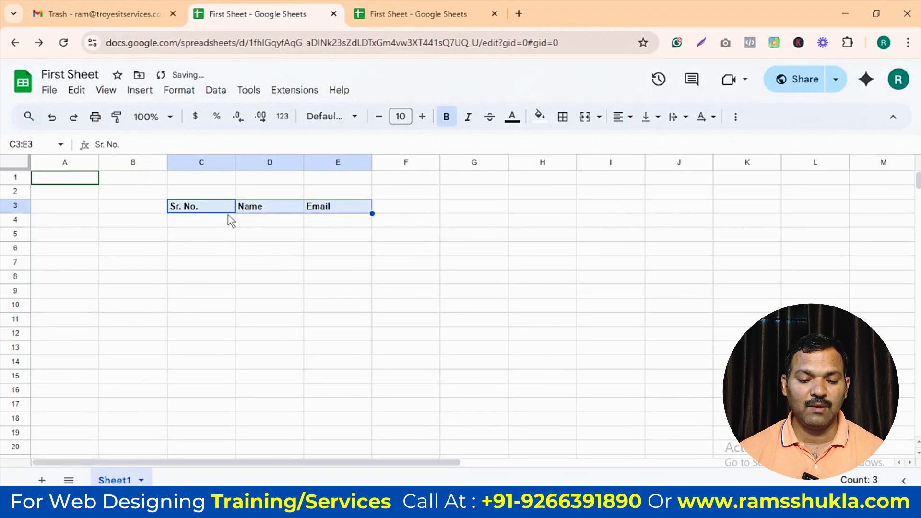
left_click(200, 234)
left_click(183, 207)
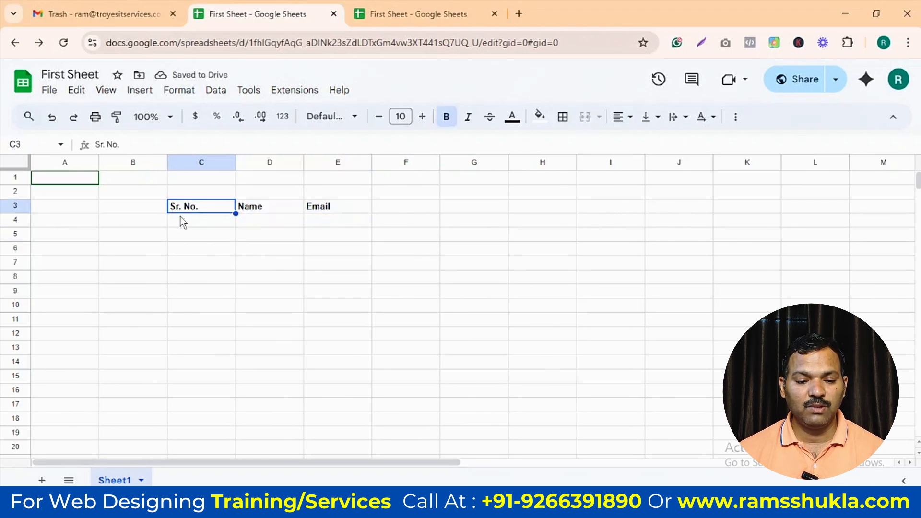
left_click(222, 220)
left_click(107, 92)
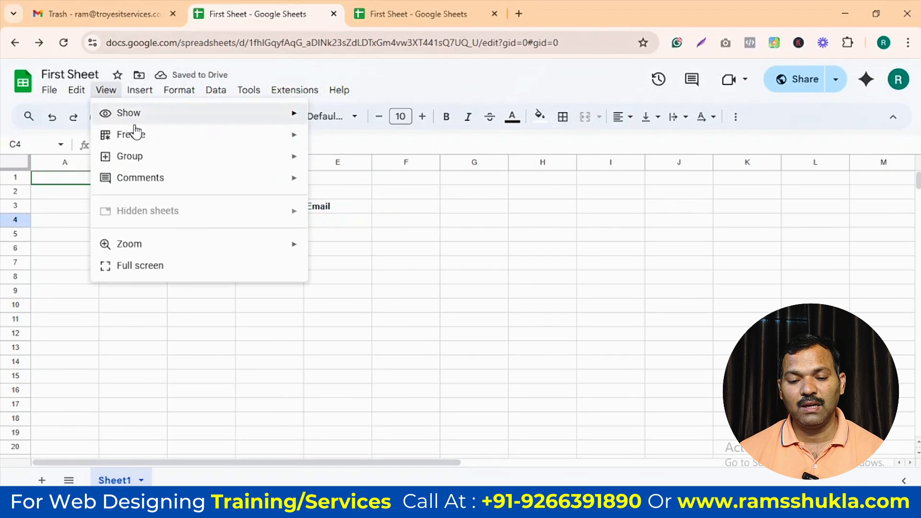
mouse_move(256, 139)
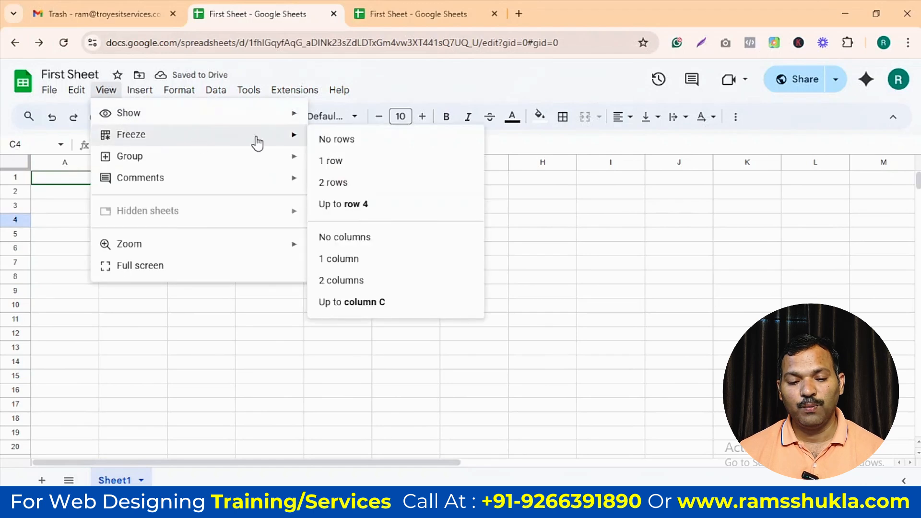
left_click(338, 206)
scroll(286, 290, "down", 10)
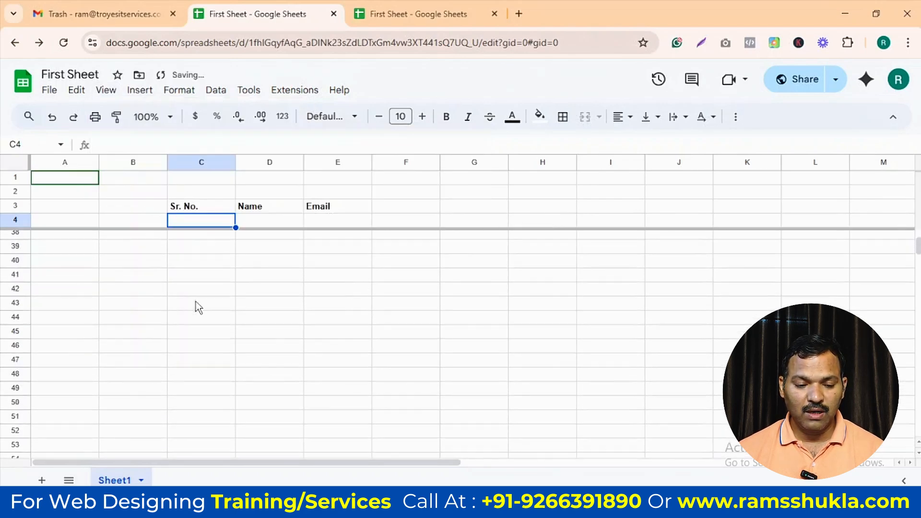
scroll(41, 323, "down", 9)
scroll(15, 288, "down", 10)
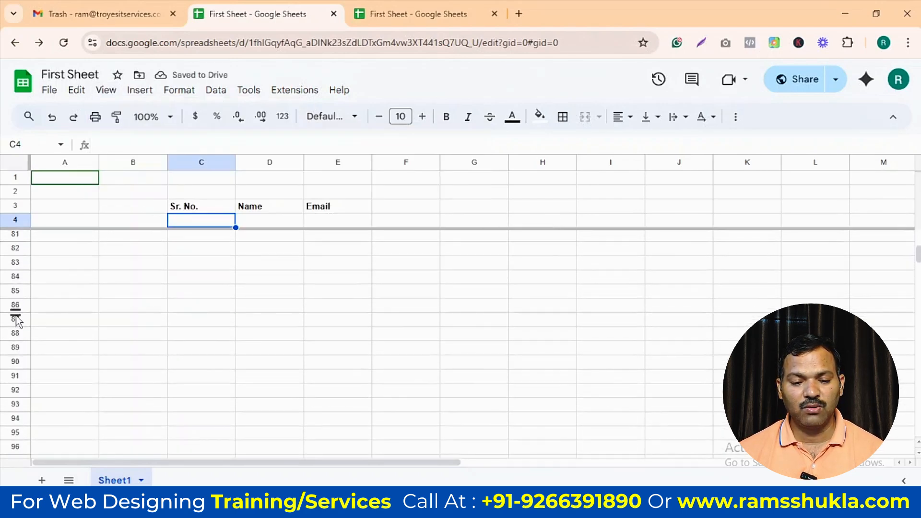
scroll(331, 291, "up", 12)
scroll(165, 251, "up", 13)
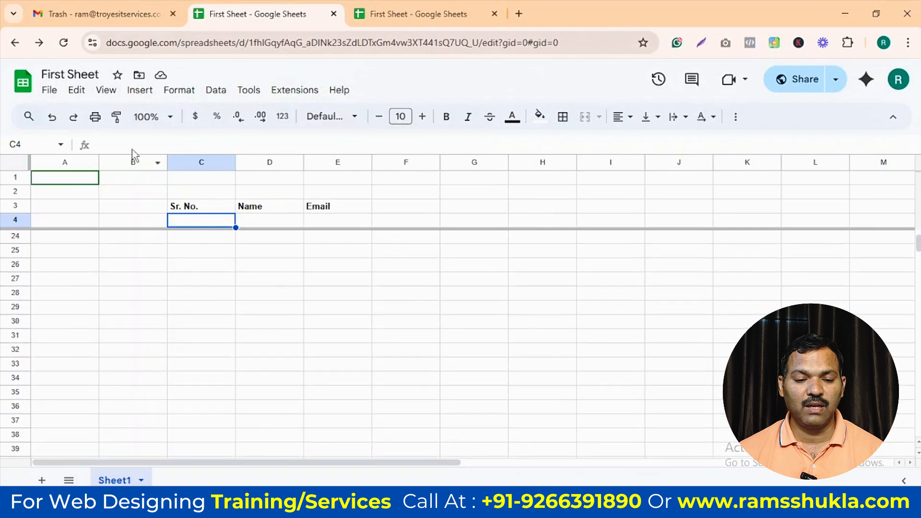
left_click(118, 92)
mouse_move(152, 136)
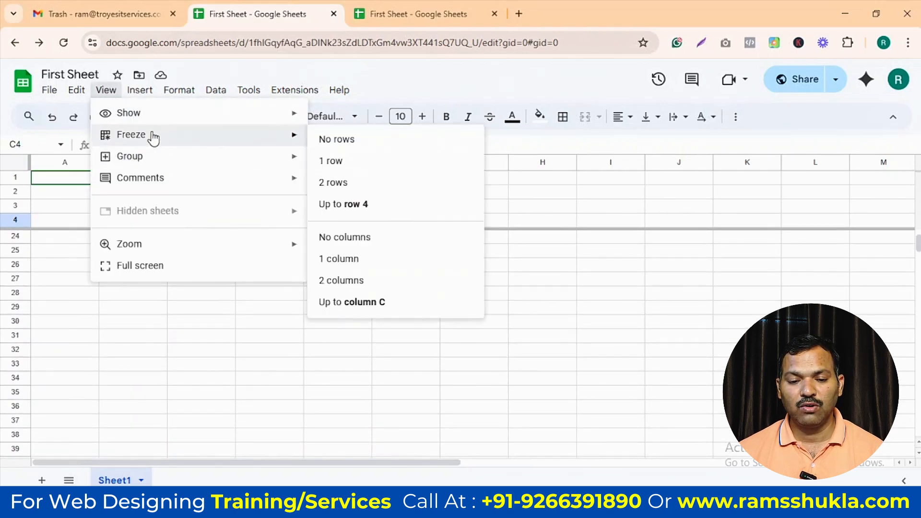
left_click(342, 139)
left_click(257, 278)
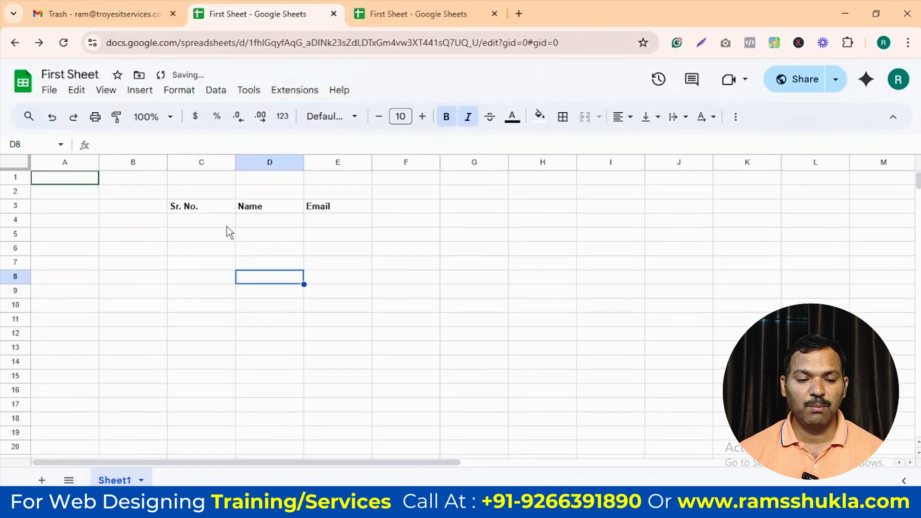
left_click(207, 223)
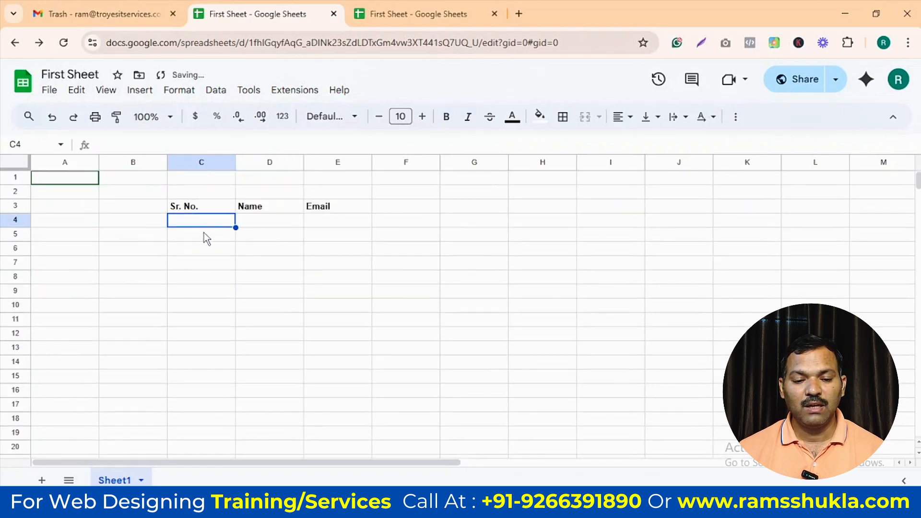
left_click(105, 90)
mouse_move(131, 146)
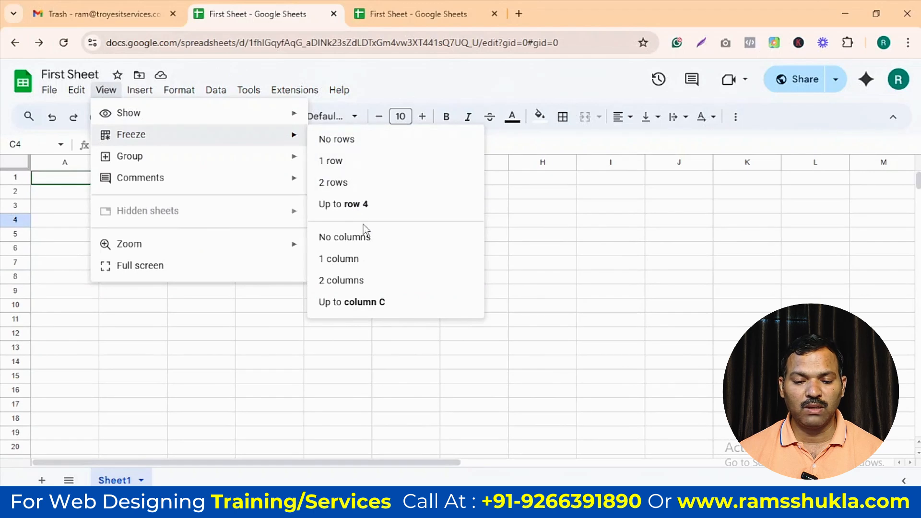
left_click(356, 281)
scroll(288, 254, "down", 3)
scroll(326, 255, "up", 3)
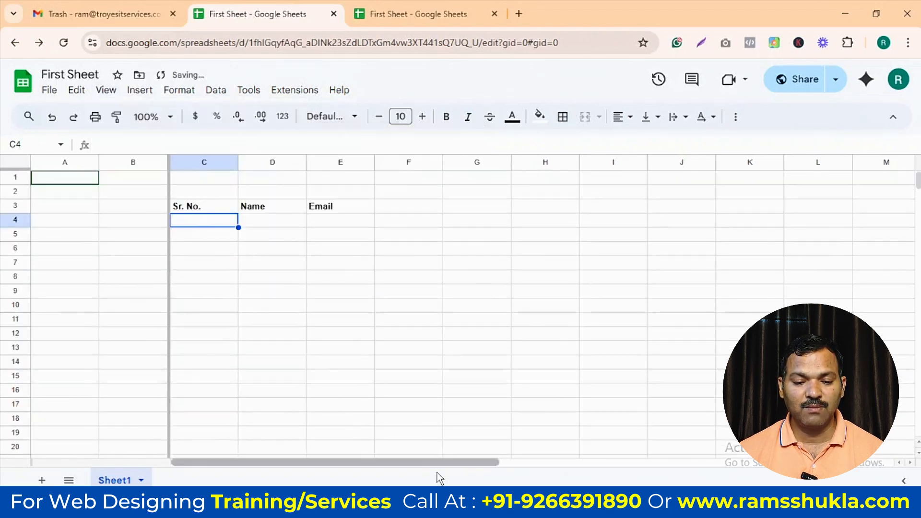
left_click_drag(425, 464, 310, 462)
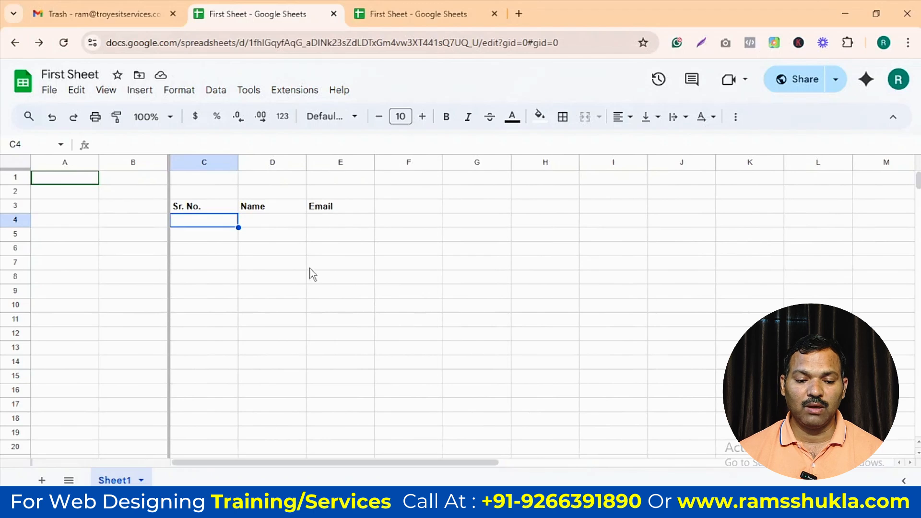
left_click(100, 96)
mouse_move(207, 144)
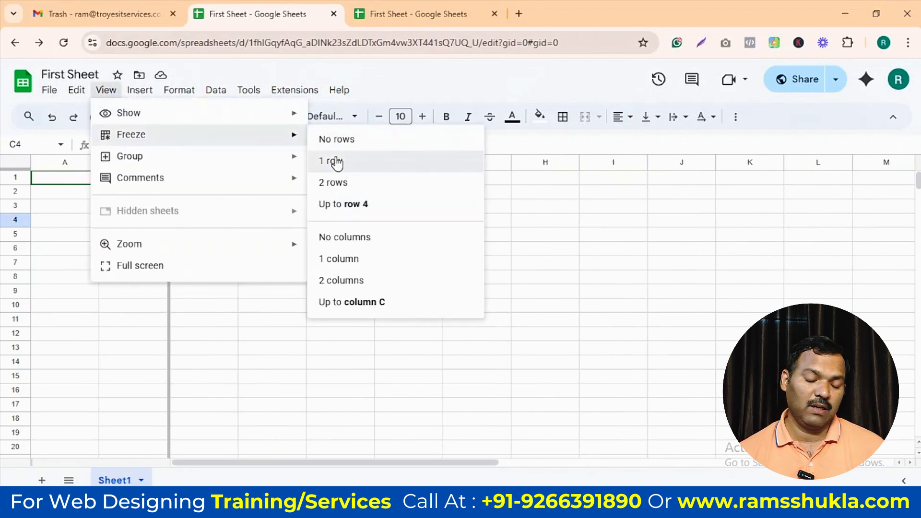
left_click(343, 238)
left_click(254, 291)
left_click(218, 277)
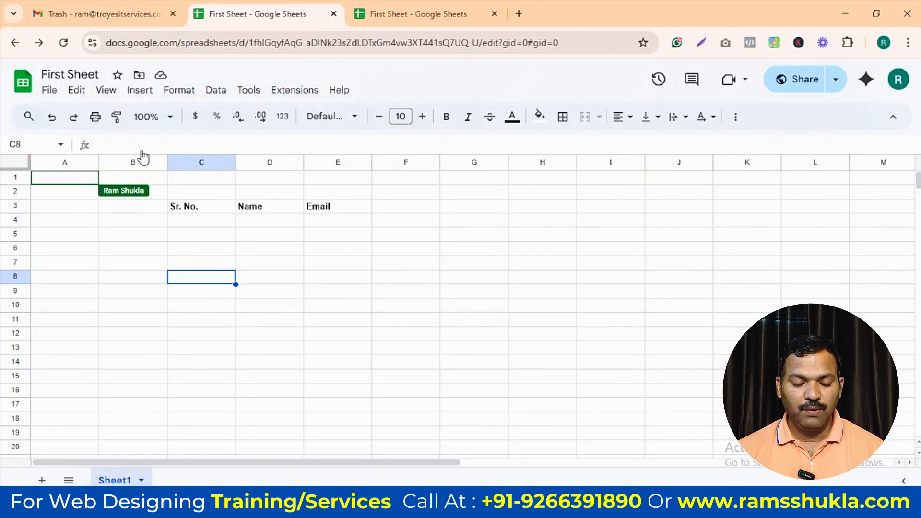
left_click(105, 93)
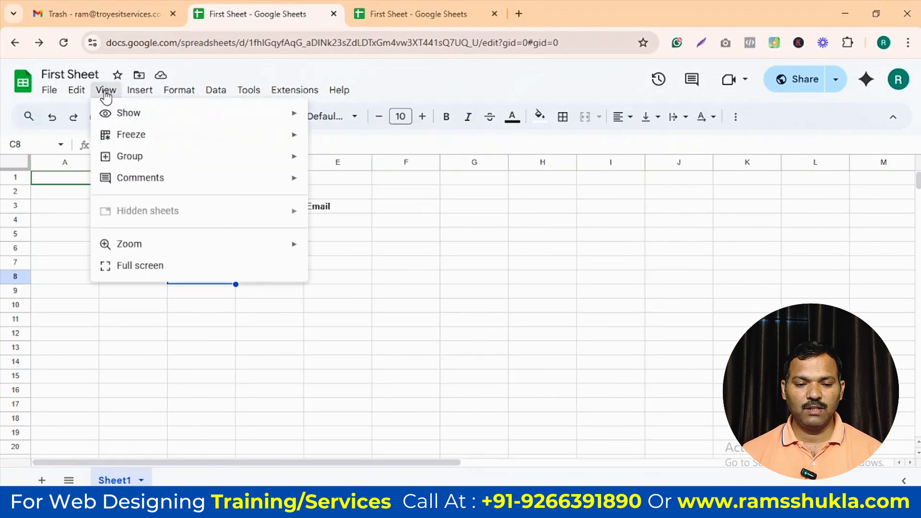
mouse_move(131, 165)
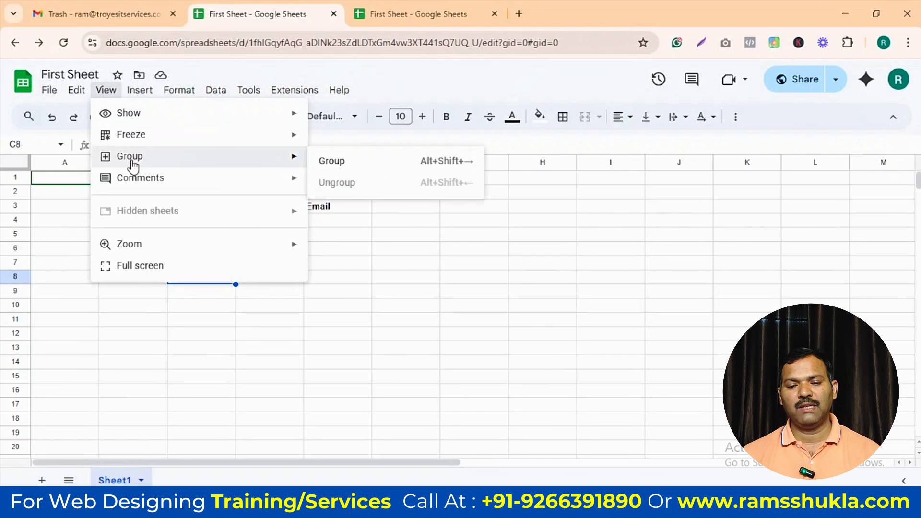
mouse_move(245, 182)
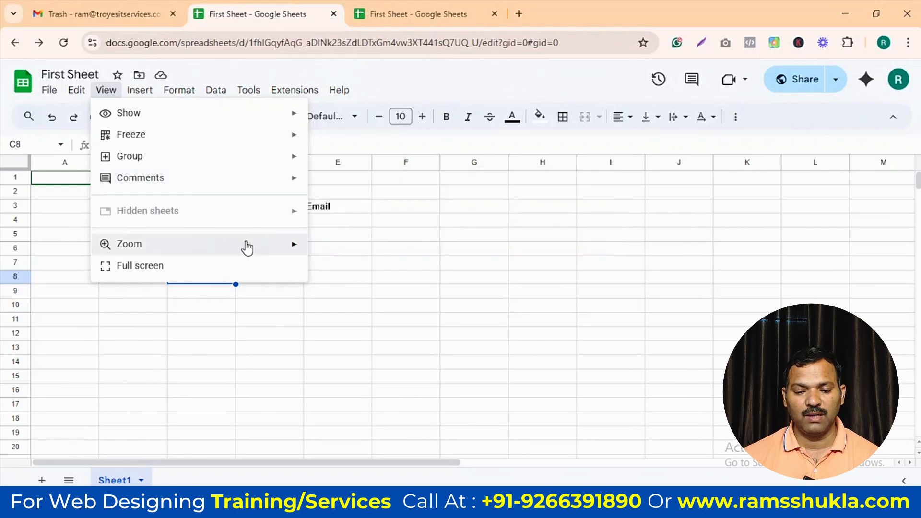
mouse_move(246, 248)
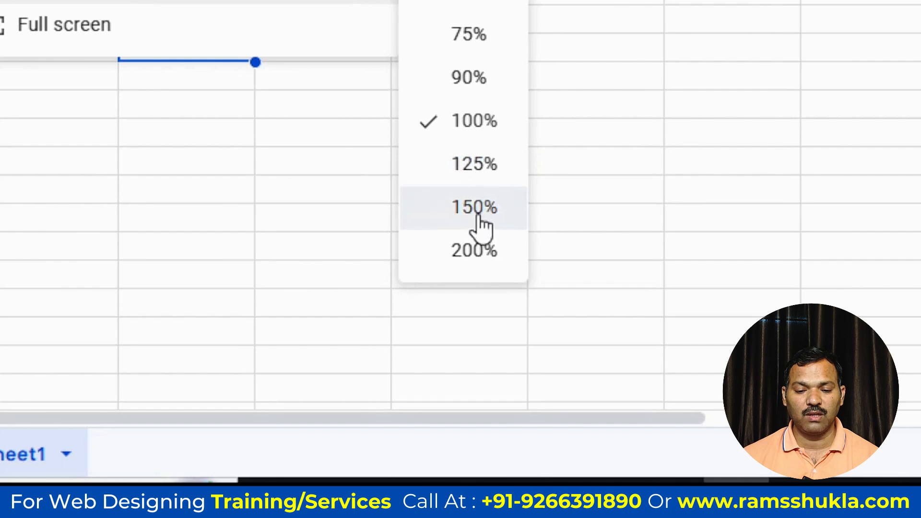
left_click(459, 125)
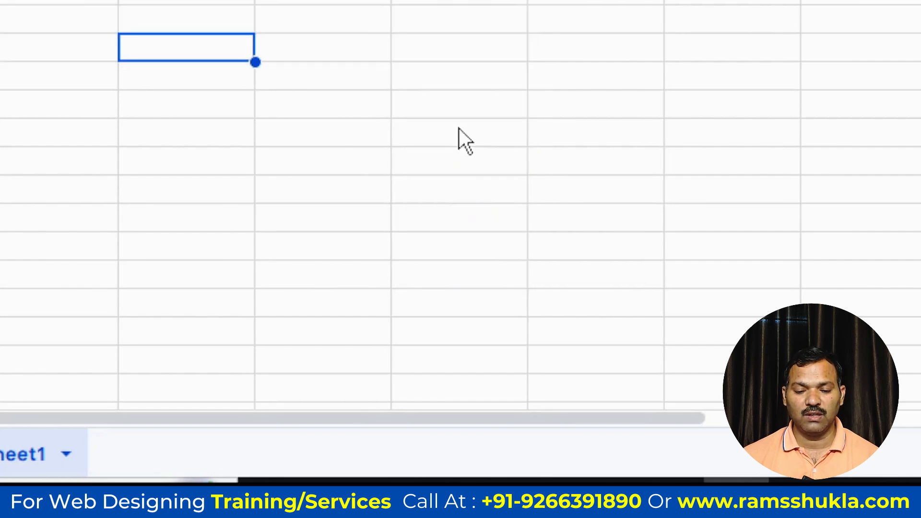
left_click(106, 92)
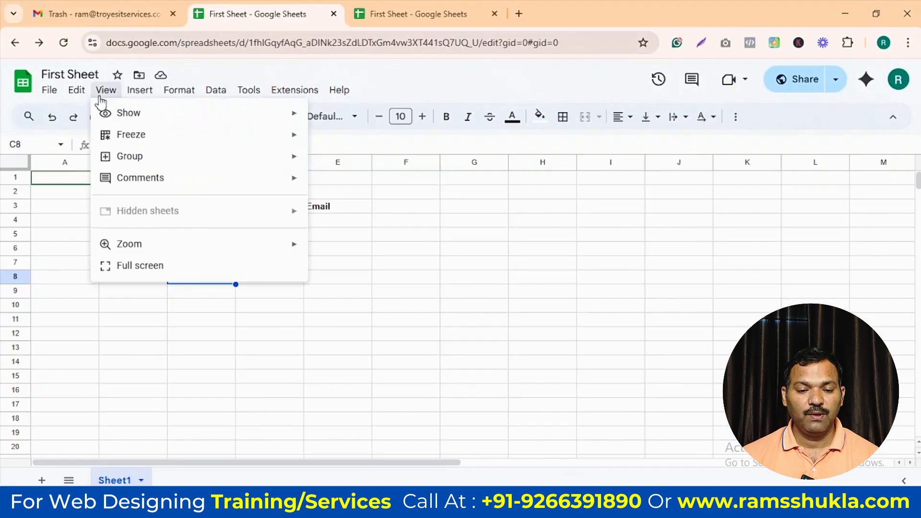
left_click(163, 268)
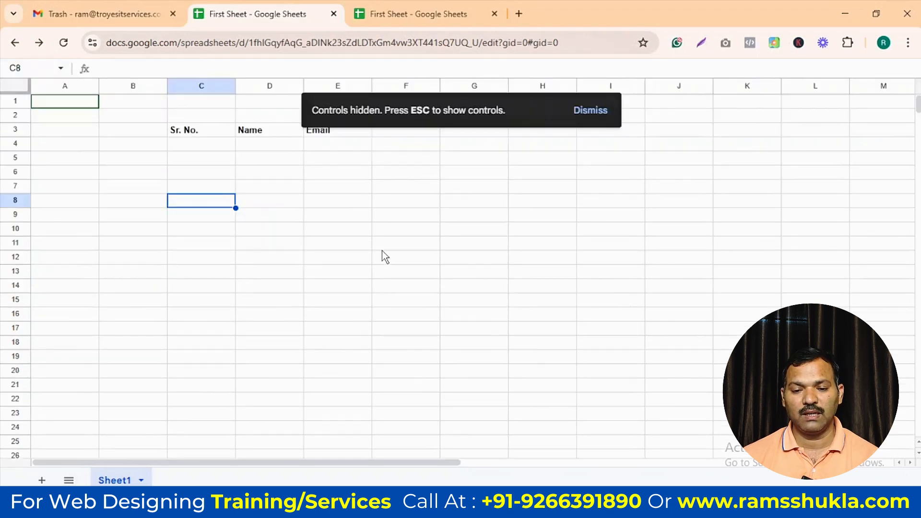
key("Escape")
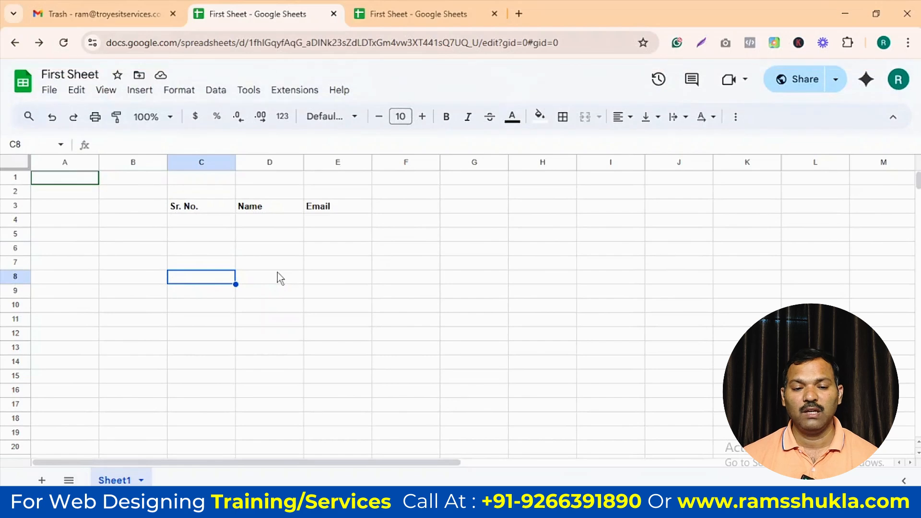
left_click(201, 222)
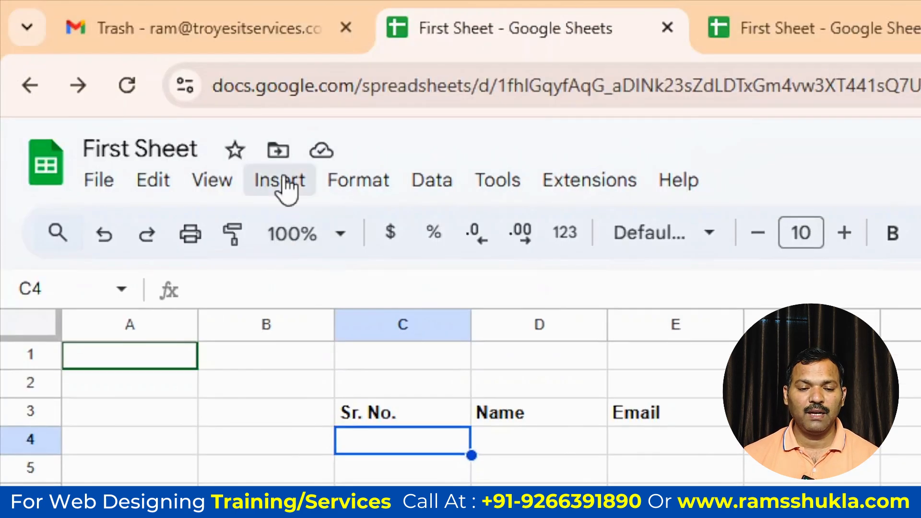
left_click(144, 94)
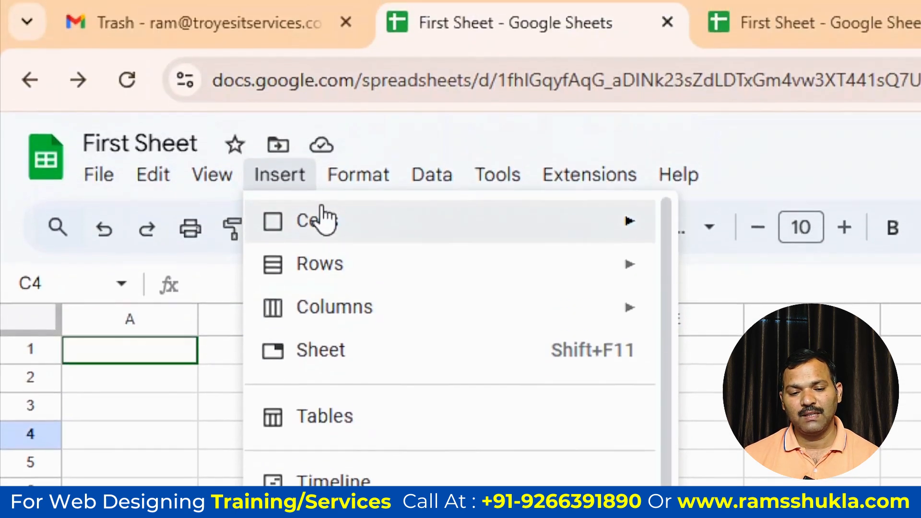
mouse_move(316, 236)
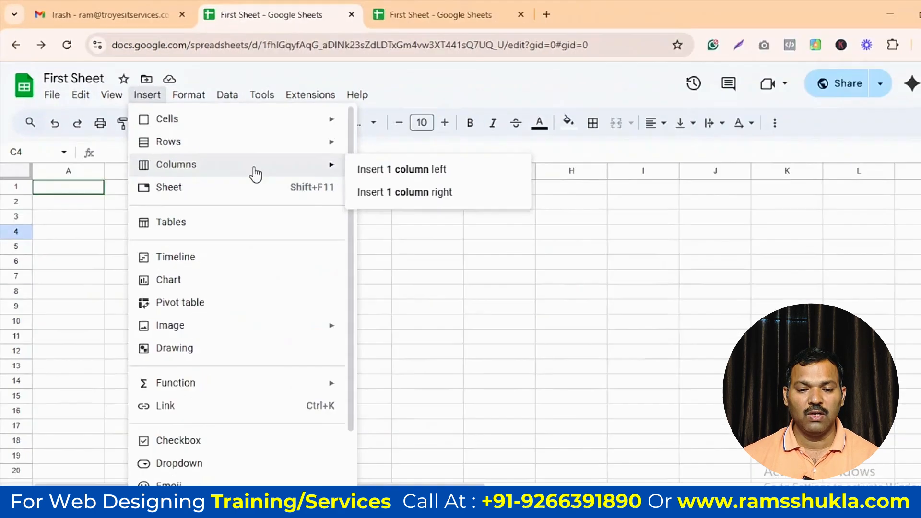
left_click(504, 320)
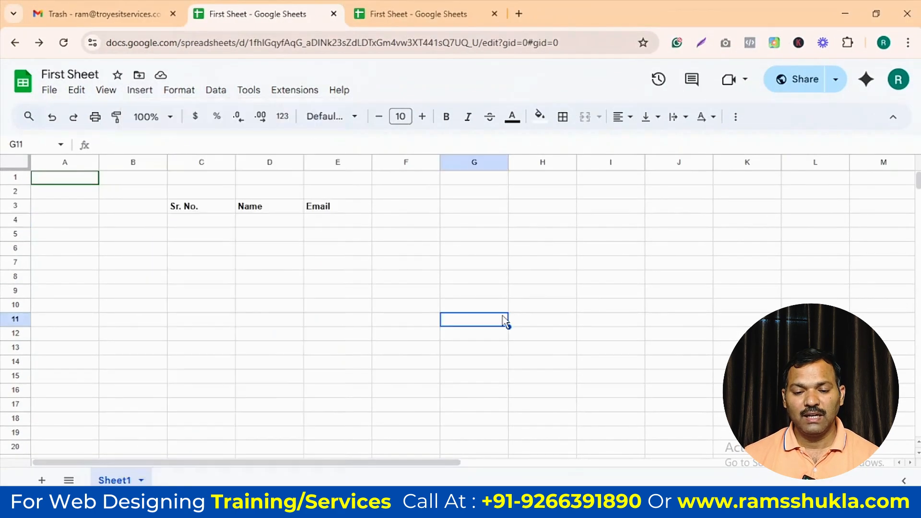
left_click(299, 272)
left_click(364, 267)
left_click(388, 264)
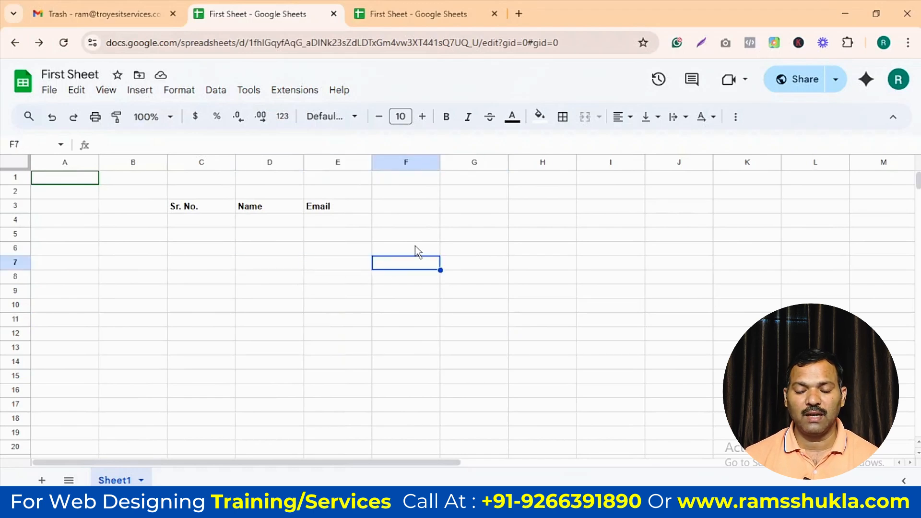
left_click(417, 248)
left_click(458, 249)
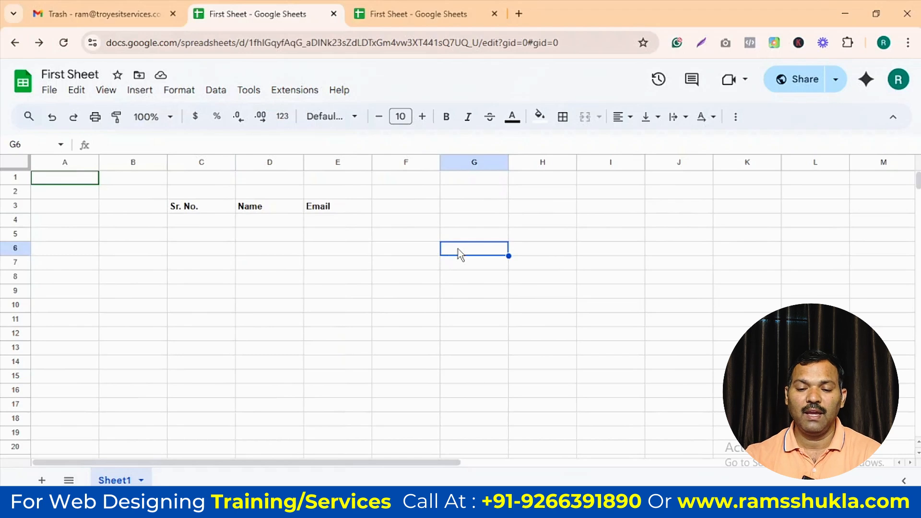
left_click(328, 269)
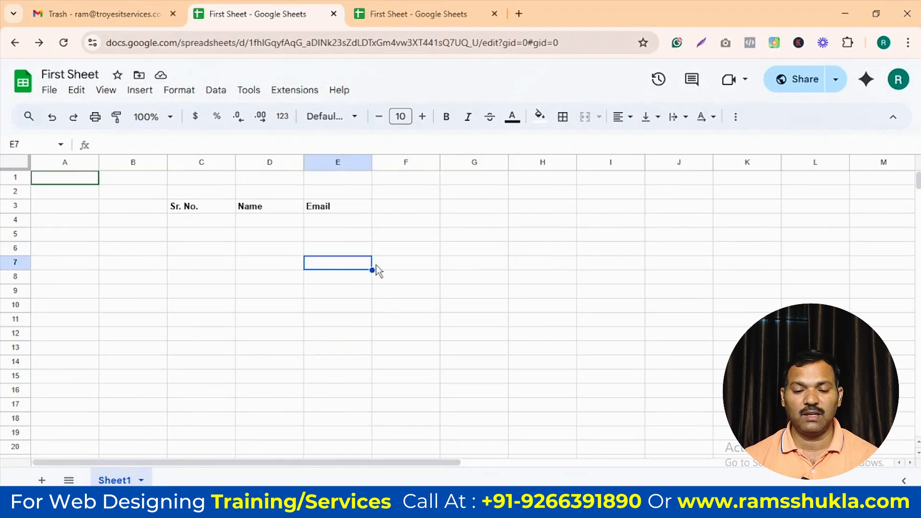
type("sdfsdf")
left_click(413, 265)
left_click(456, 266)
type("sdfdsf")
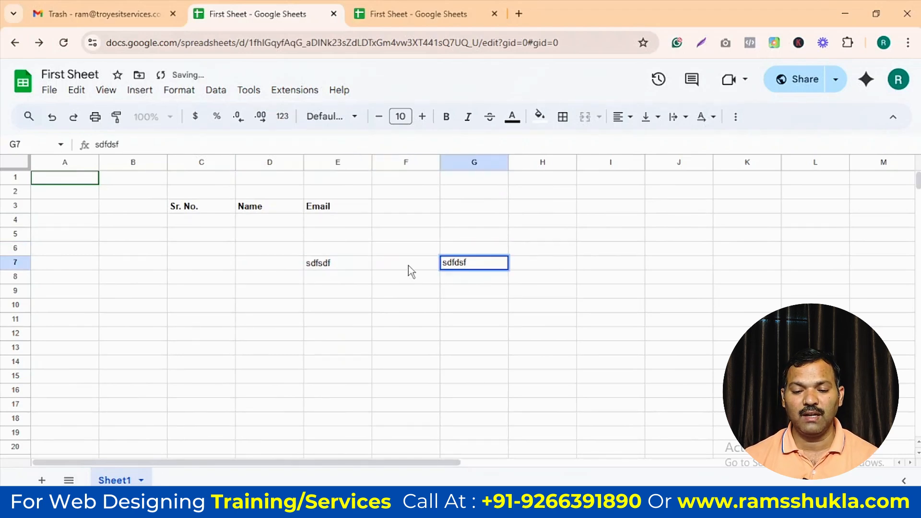
left_click(407, 266)
type("sdfdsf")
left_click(351, 294)
type("sdfsdf")
key("Tab")
type("sdf")
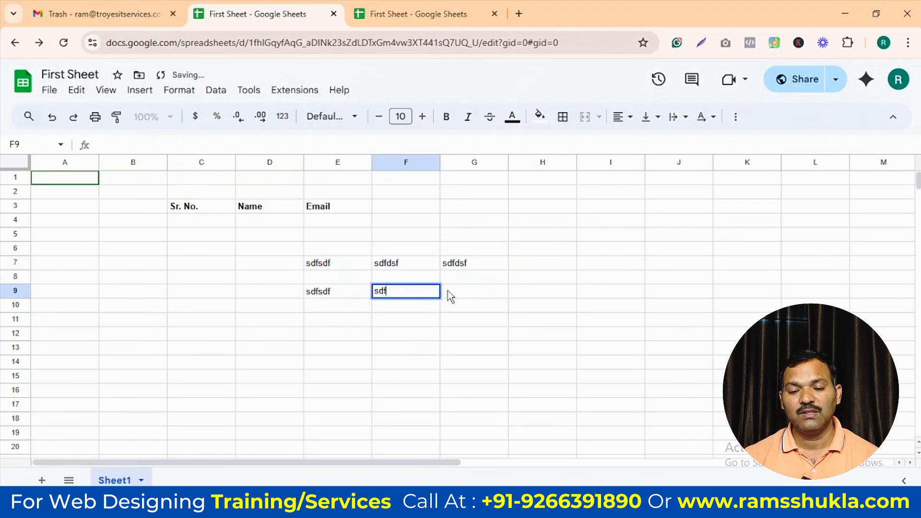
left_click(452, 292)
type("sdf")
left_click(341, 321)
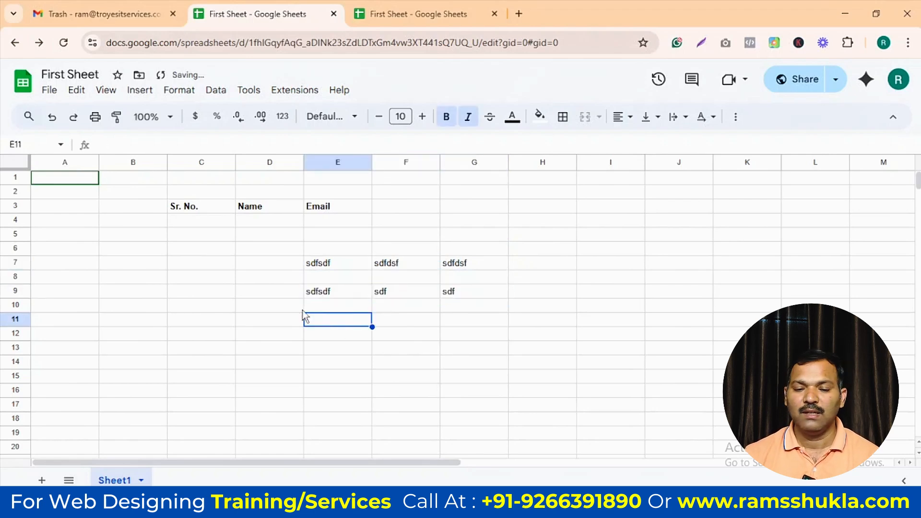
left_click_drag(56, 268, 729, 273)
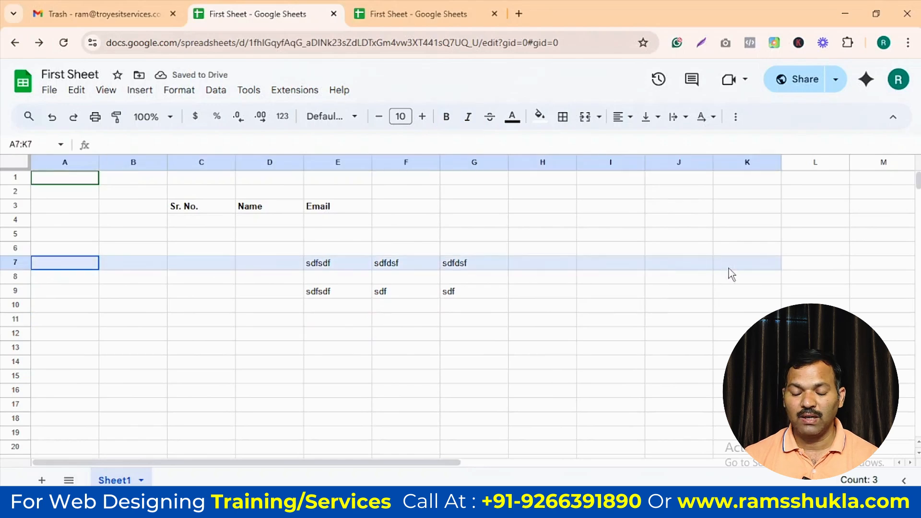
left_click(255, 280)
left_click_drag(341, 194, 327, 409)
left_click(337, 408)
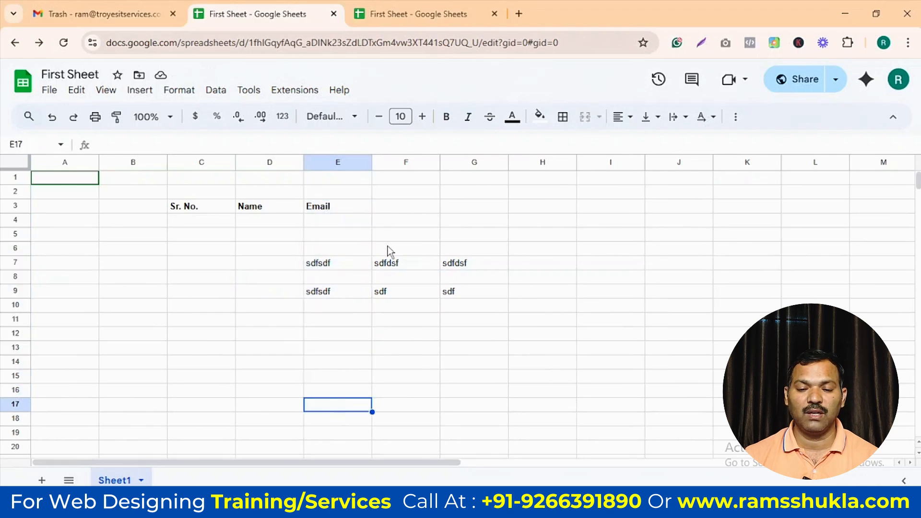
left_click_drag(412, 179, 414, 425)
left_click_drag(132, 264, 744, 269)
left_click(744, 269)
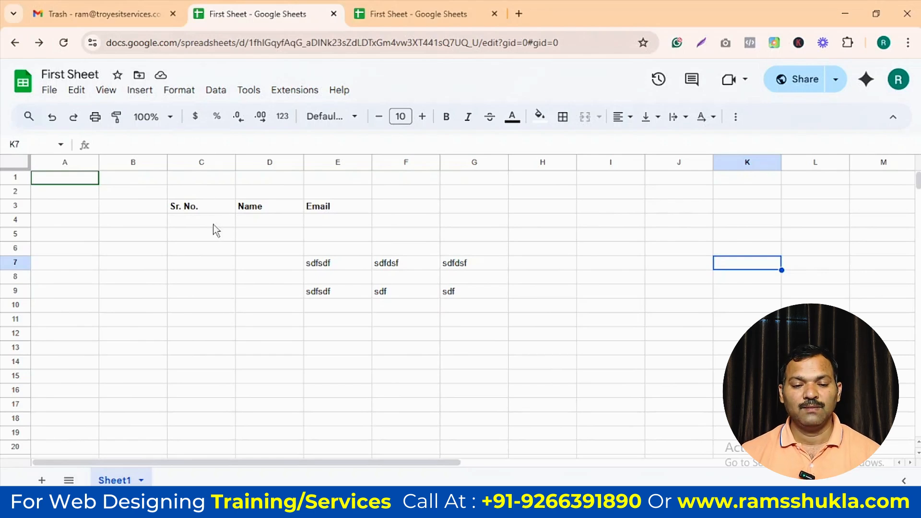
left_click(231, 269)
left_click(330, 268)
key("BackSpace")
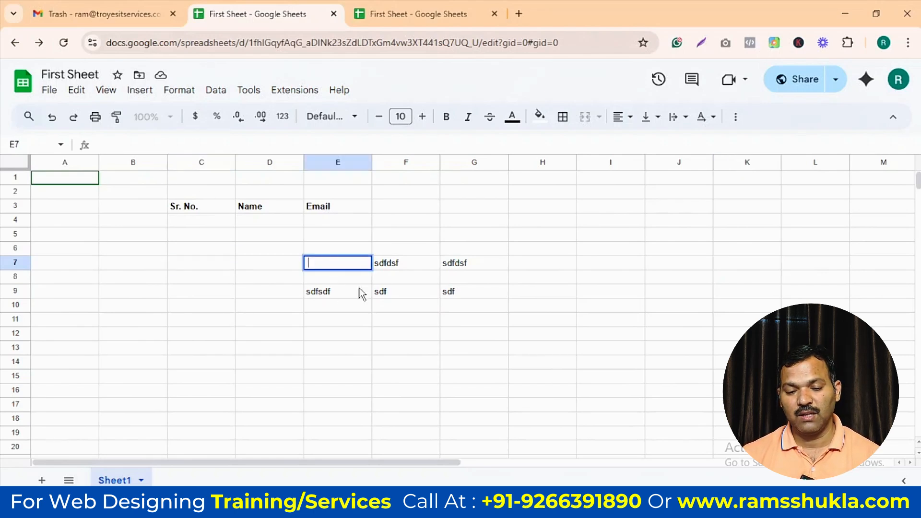
left_click(358, 289)
key("BackSpace")
left_click(402, 263)
key("BackSpace")
left_click(389, 295)
key("BackSpace")
left_click(456, 294)
key("BackSpace")
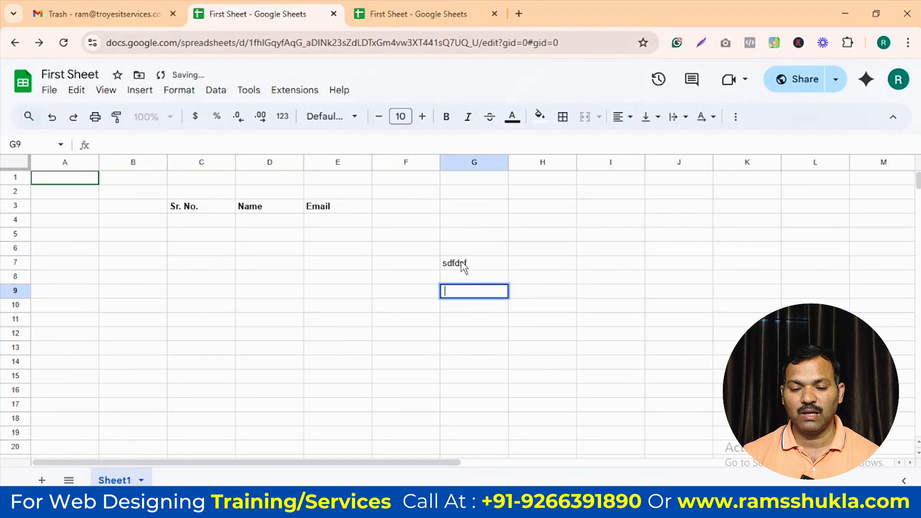
left_click(463, 267)
key("BackSpace")
left_click(175, 263)
left_click(138, 90)
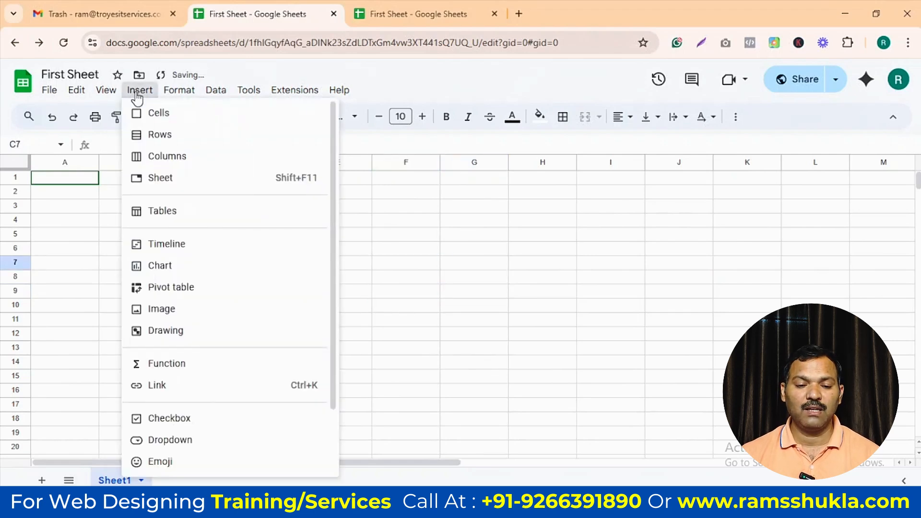
Fill B6:C8 with placeholder text 'sdfsdf' (C7 gets 'sdf').
mouse_move(163, 120)
left_click(499, 244)
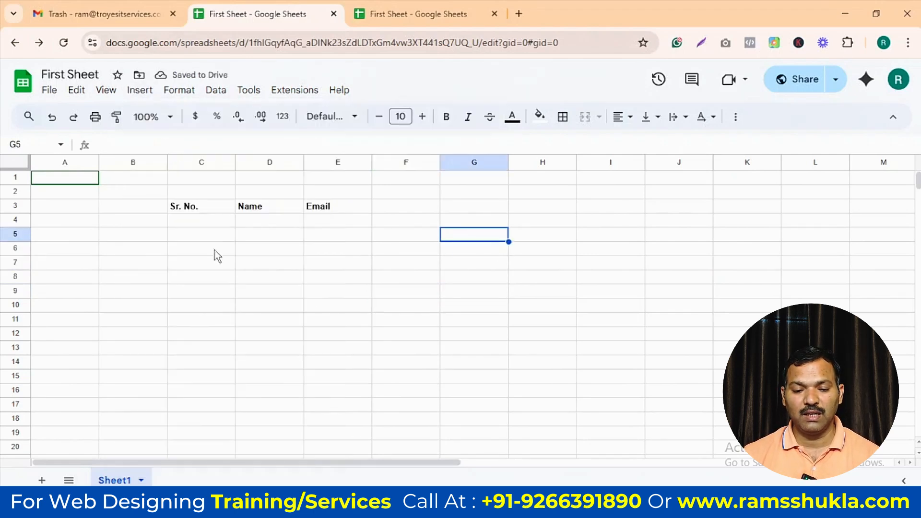
key("Left")
key("Left")
key("Left")
key("Left")
key("Left")
type("sdfsdf")
key("Return")
type("sdfsdf")
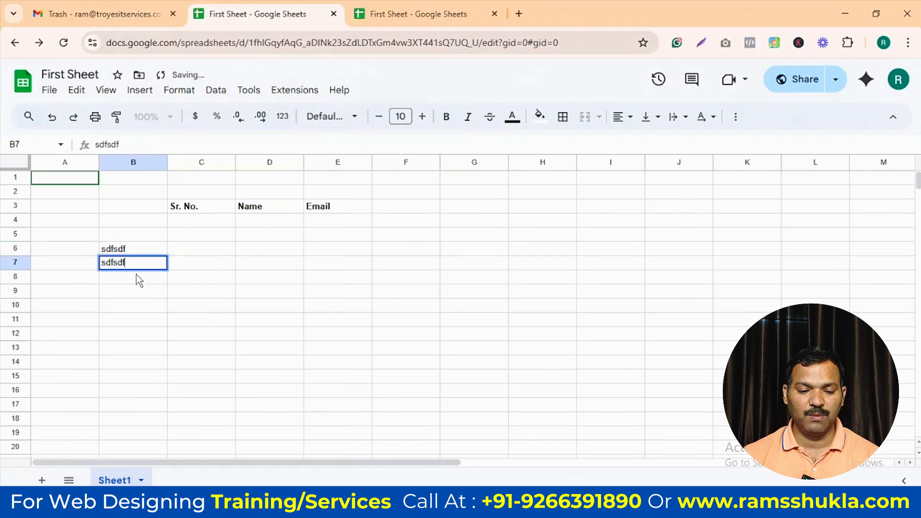
key("Return")
type("sdfsdf")
left_click(192, 249)
type("sdfsdf")
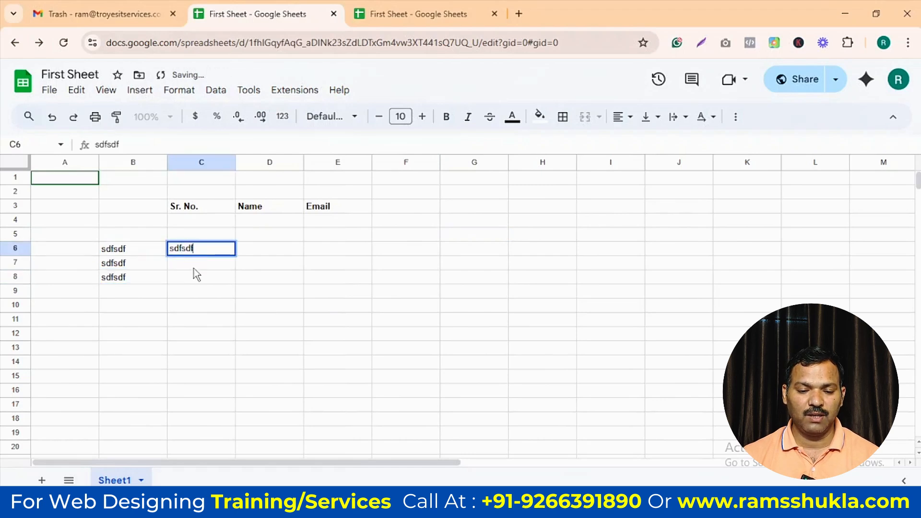
key("Return")
type("sdf")
key("Return")
type("sdfsdf")
left_click(314, 295)
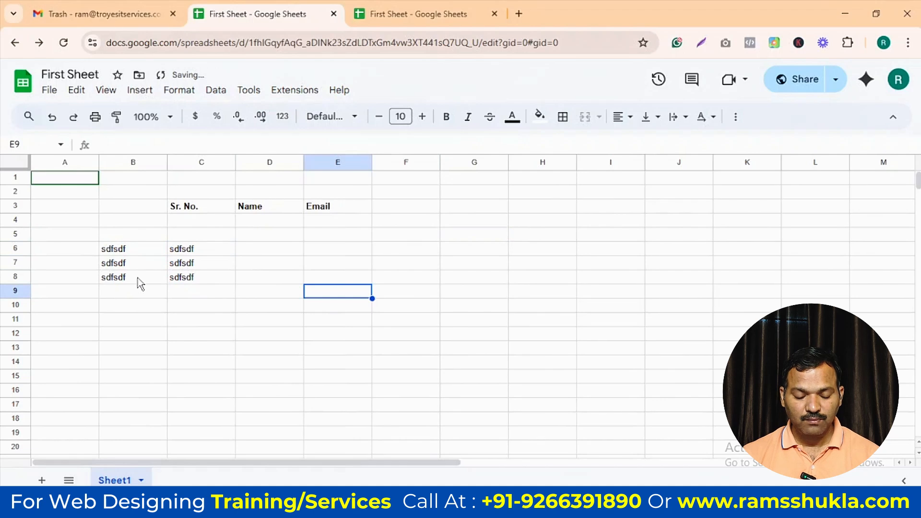
Number A6, A7 and A8 as 1, 2 and 3.
left_click(122, 252)
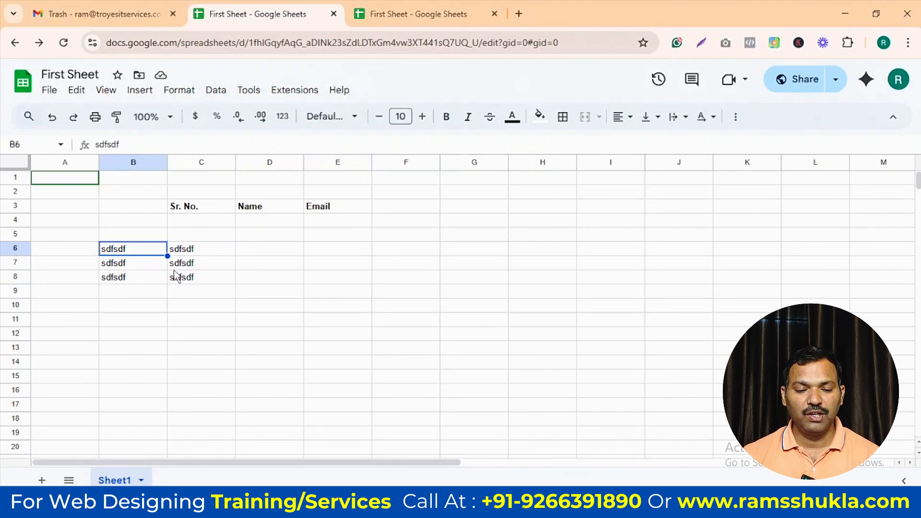
left_click(149, 266)
left_click(145, 278)
left_click(90, 249)
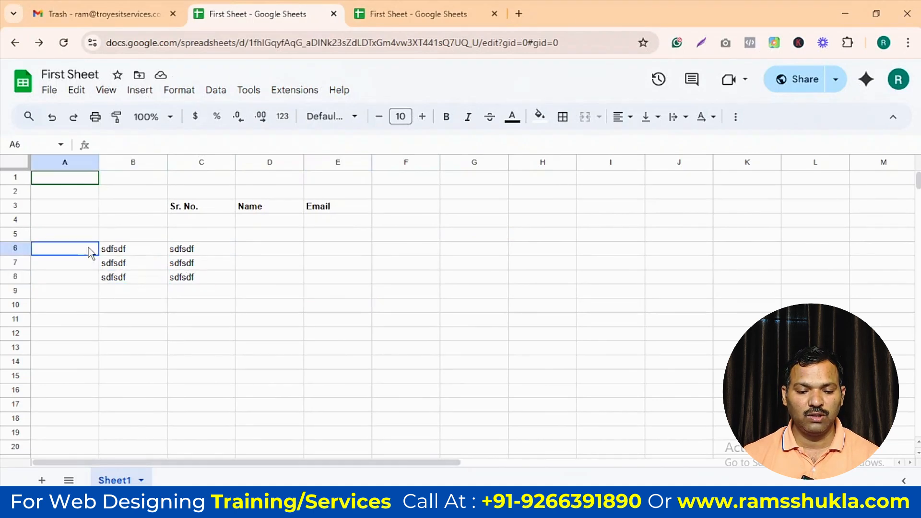
type("1")
key("Return")
type("2")
key("Return")
type("3")
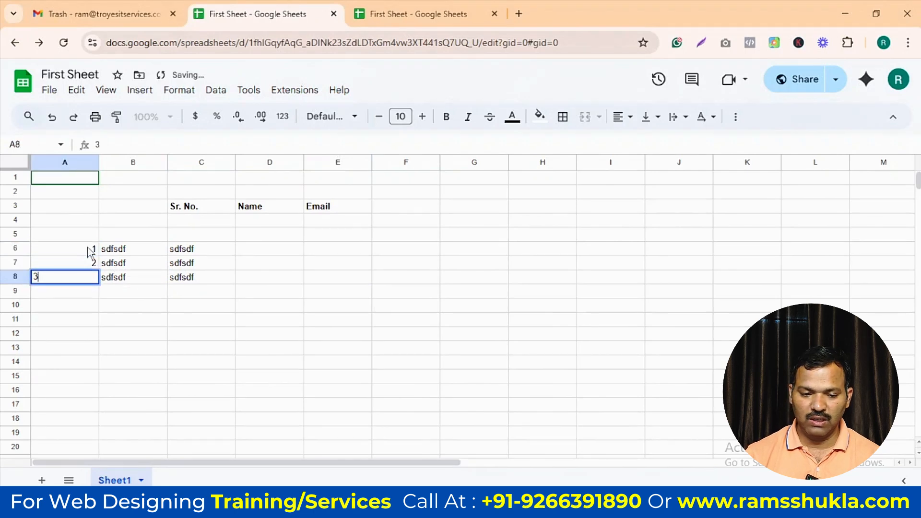
key("Return")
Select cell B6 and bring up the Insert menu's Cells options.
left_click_drag(91, 250, 222, 286)
left_click(219, 281)
left_click(181, 264)
left_click(127, 254)
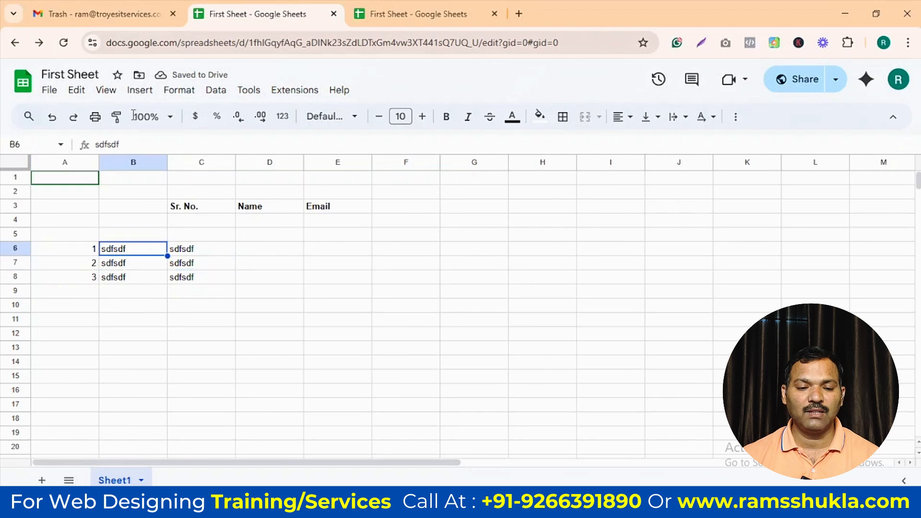
left_click(140, 90)
mouse_move(183, 117)
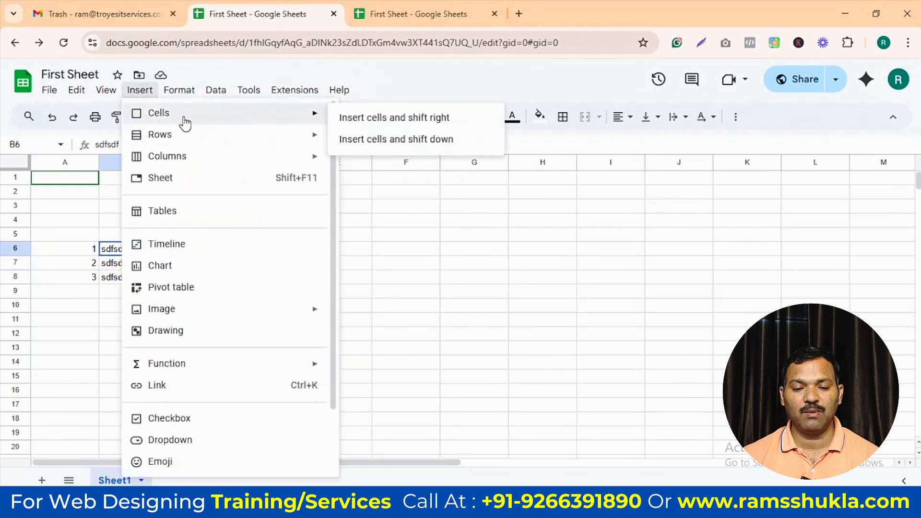
Replace the rightward cell insert at B6 with one that shifts column B down.
left_click(396, 120)
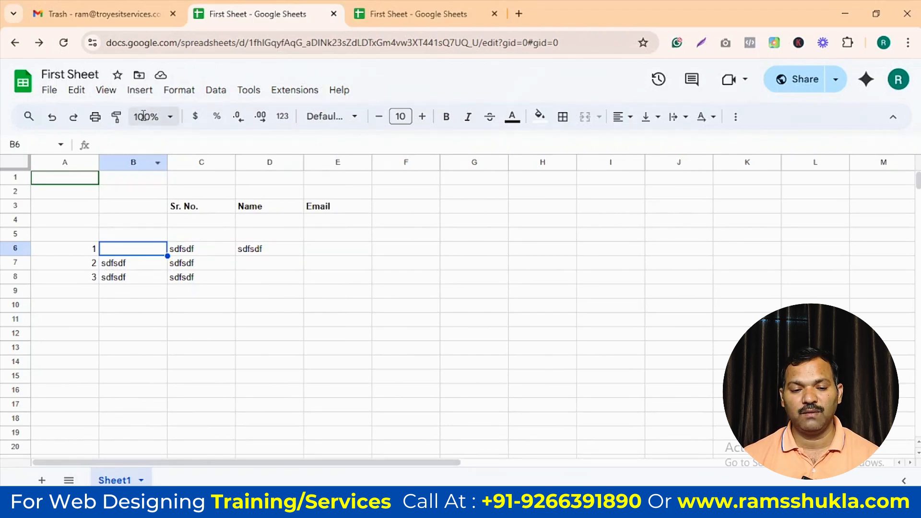
key("ctrl+z")
left_click(135, 91)
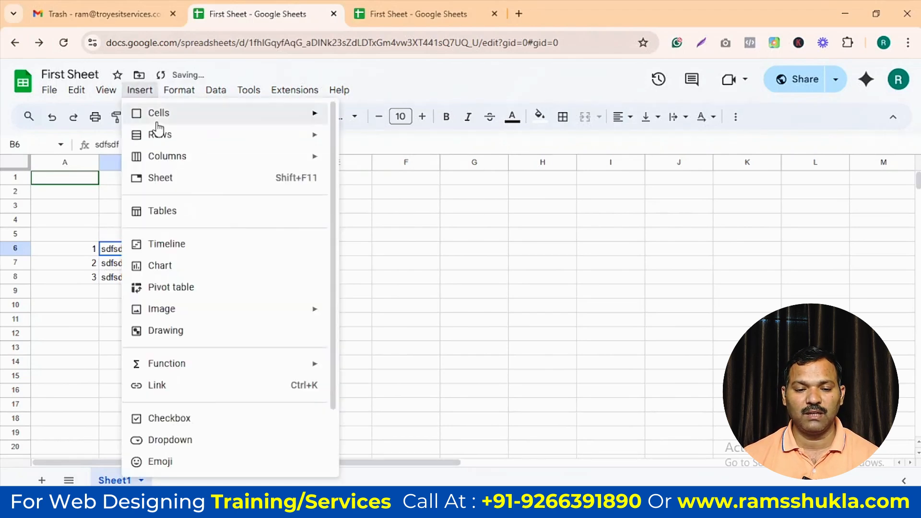
mouse_move(203, 119)
left_click(404, 140)
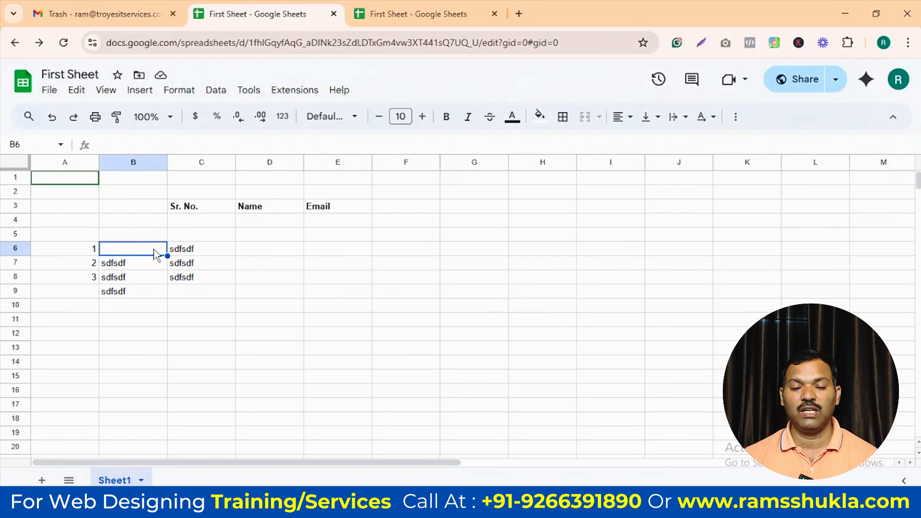
Insert a blank row above row 7 and another below row 8.
left_click(140, 94)
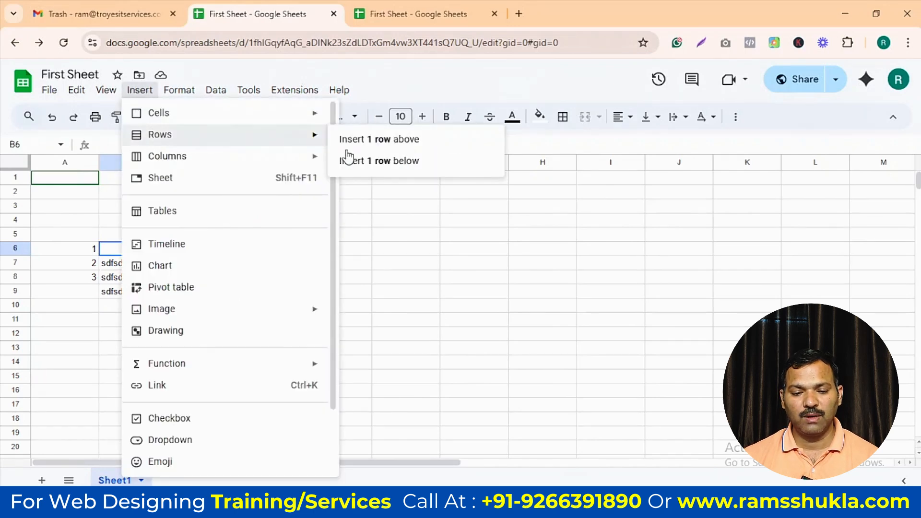
left_click(474, 333)
left_click(123, 266)
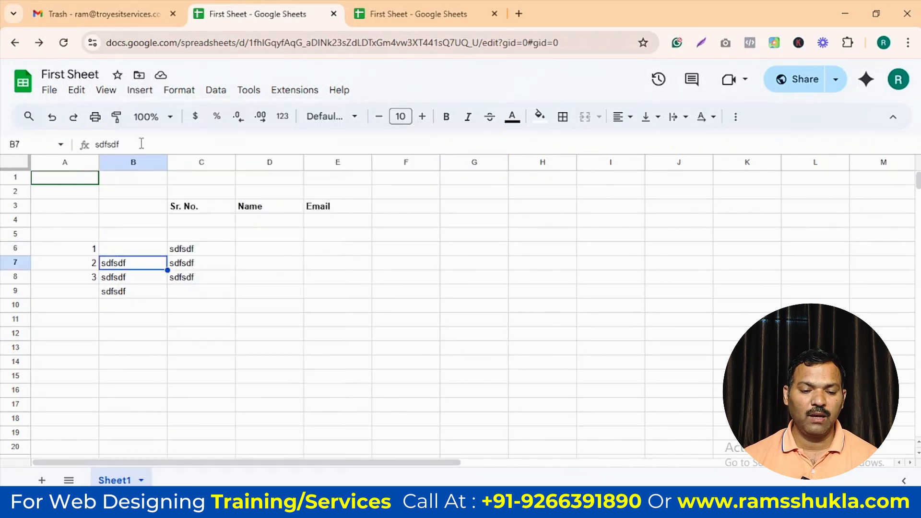
left_click(139, 90)
mouse_move(179, 136)
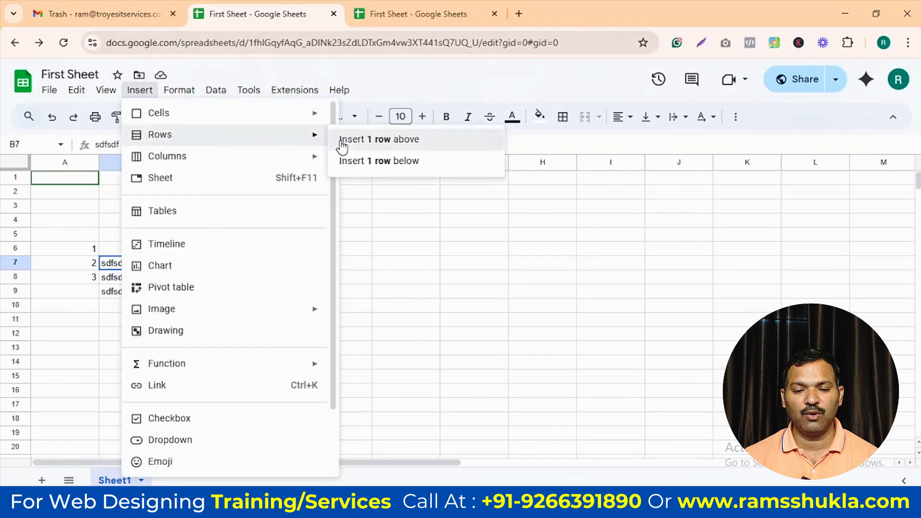
left_click(362, 144)
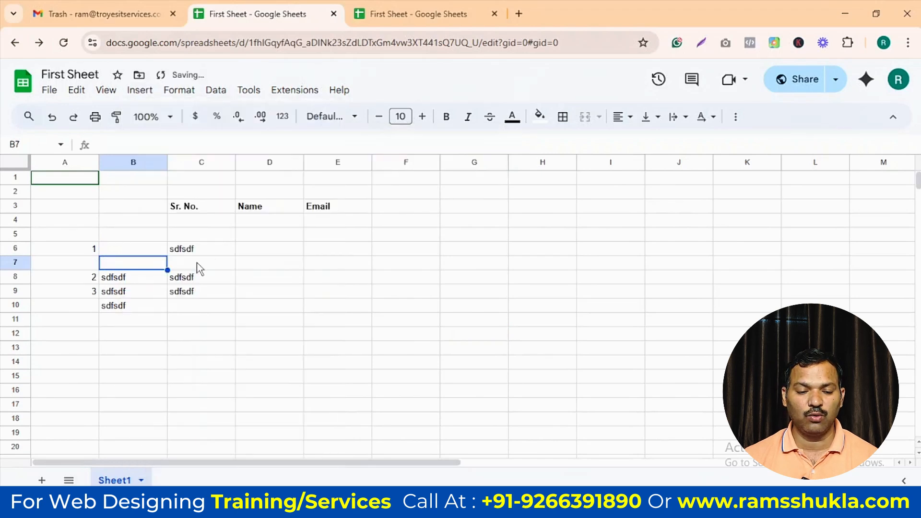
left_click(115, 280)
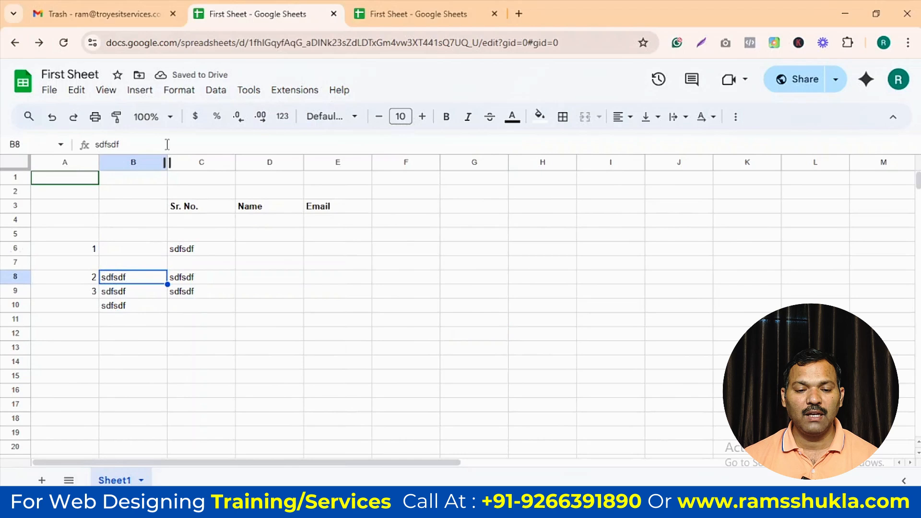
left_click(142, 92)
mouse_move(172, 137)
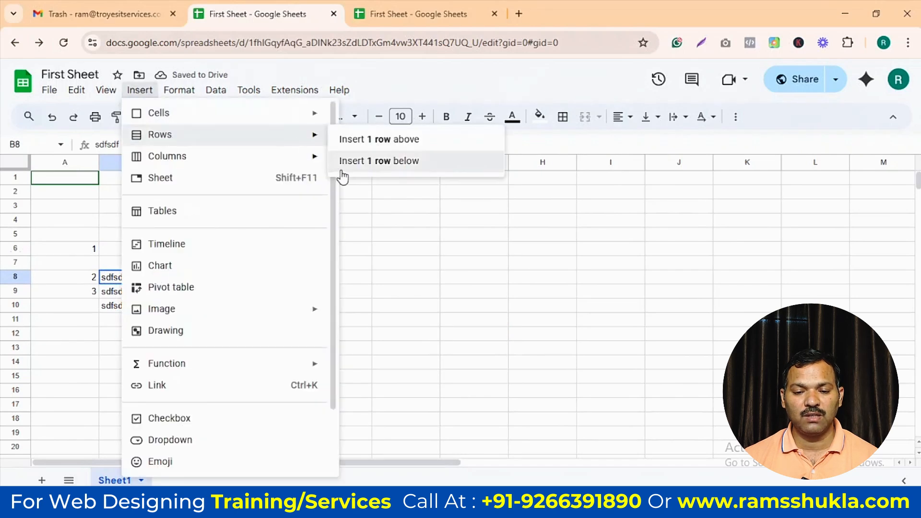
left_click(375, 165)
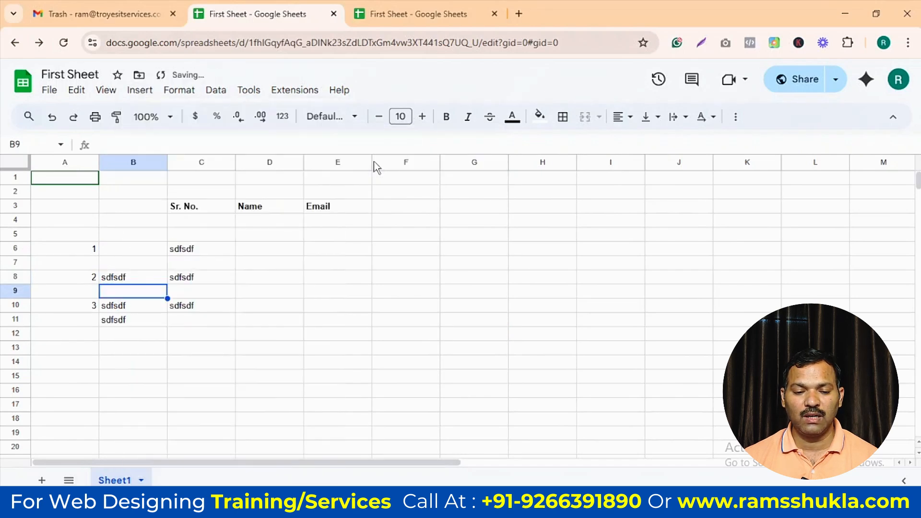
From cell B10, insert one blank column to the left of column B.
left_click(143, 309)
left_click(144, 92)
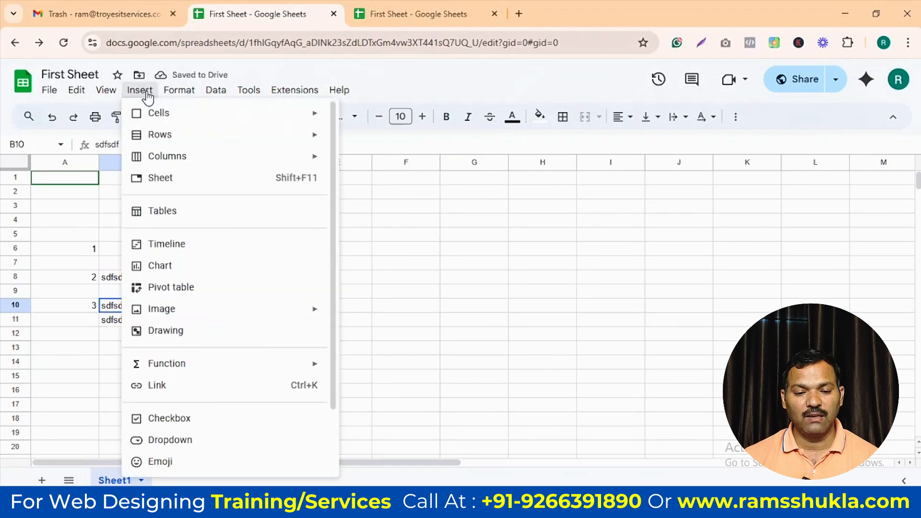
mouse_move(180, 161)
left_click(386, 163)
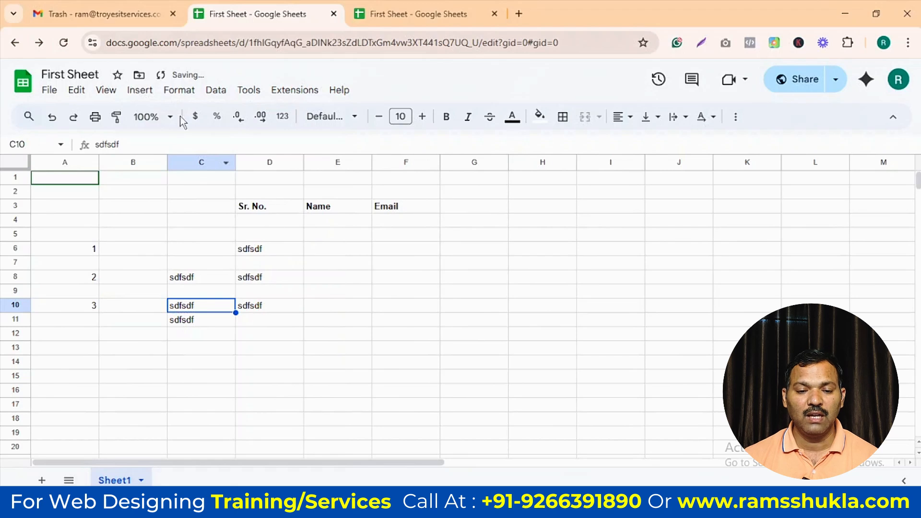
Insert one blank column to the right of column C, then select C12.
left_click(139, 90)
mouse_move(180, 160)
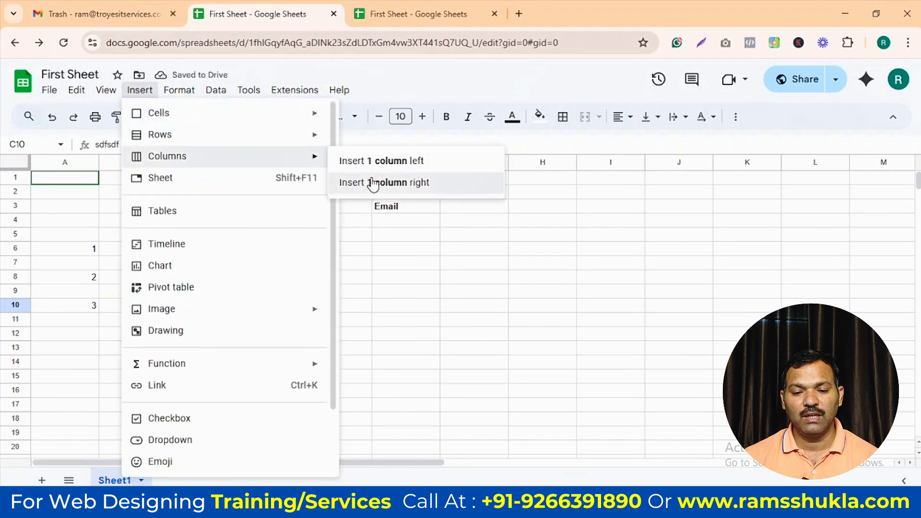
left_click(355, 182)
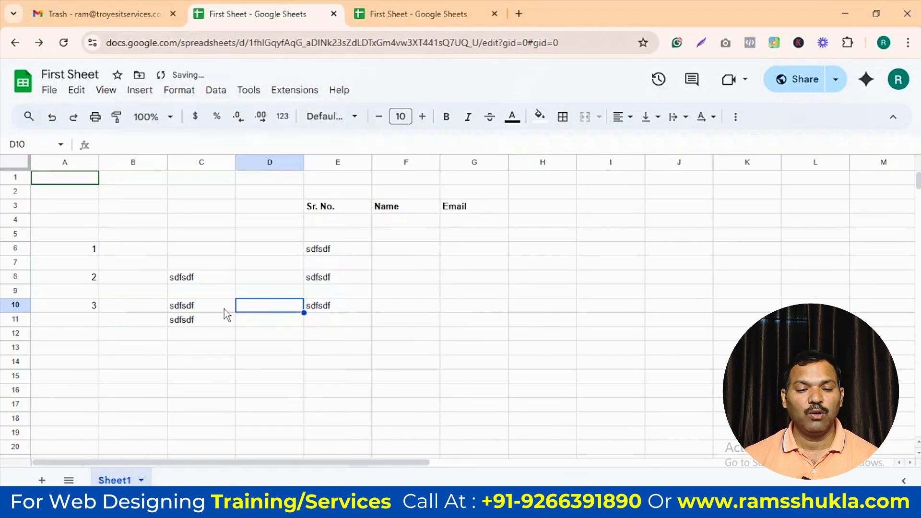
left_click(209, 335)
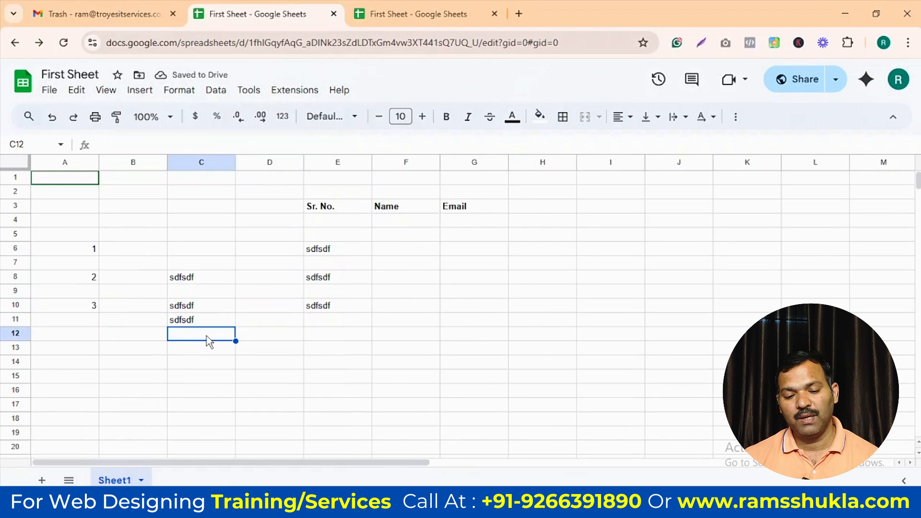
left_click(139, 90)
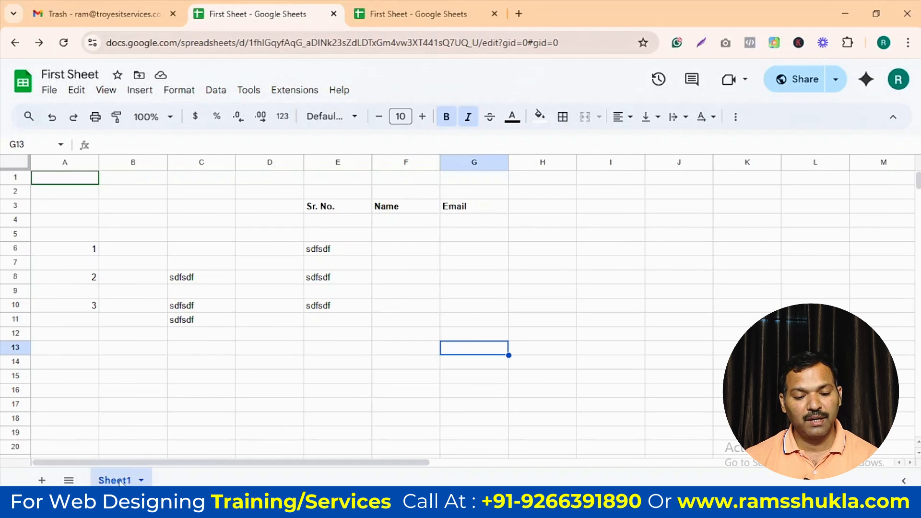
Add two new blank sheets, Sheet2 with the + button and Sheet3 via Insert.
left_click(41, 480)
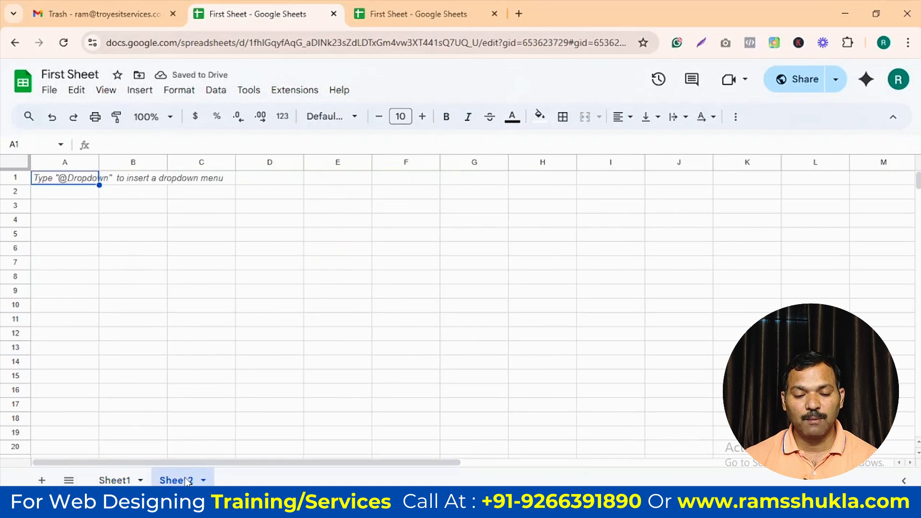
left_click(148, 481)
left_click(186, 481)
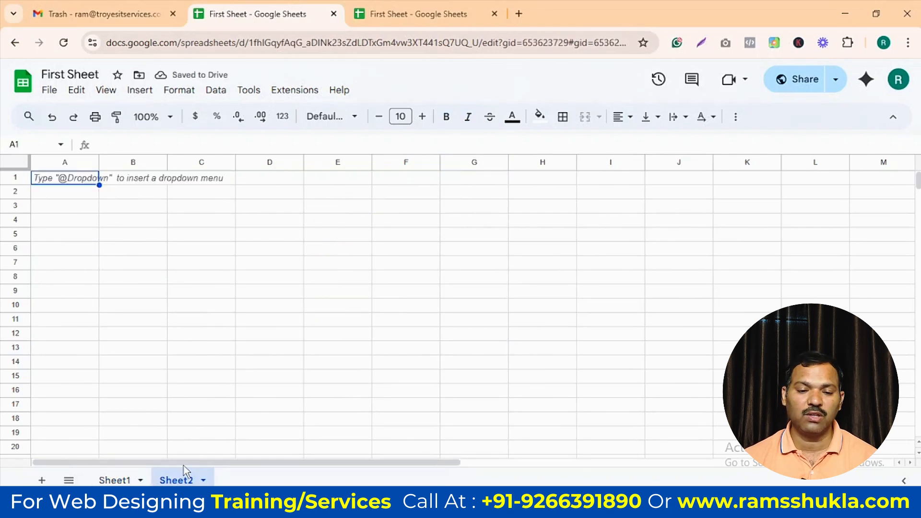
left_click(115, 480)
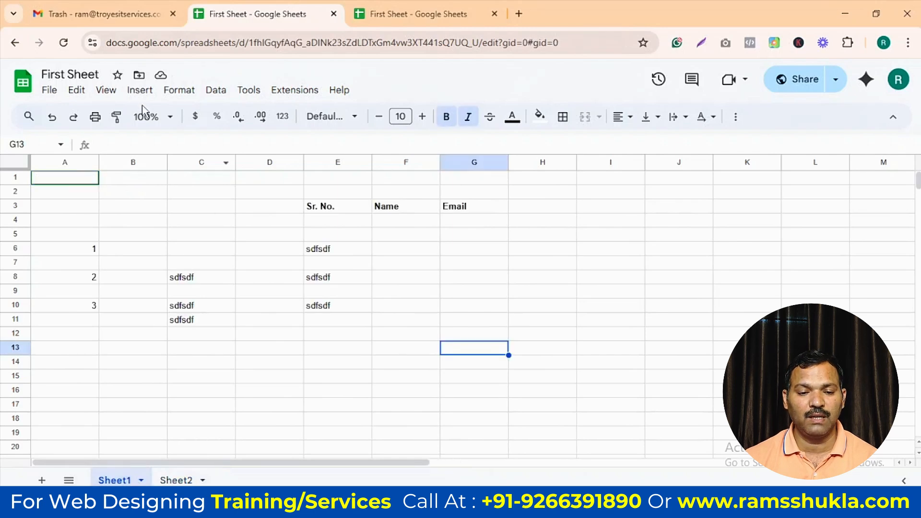
left_click(139, 91)
left_click(167, 178)
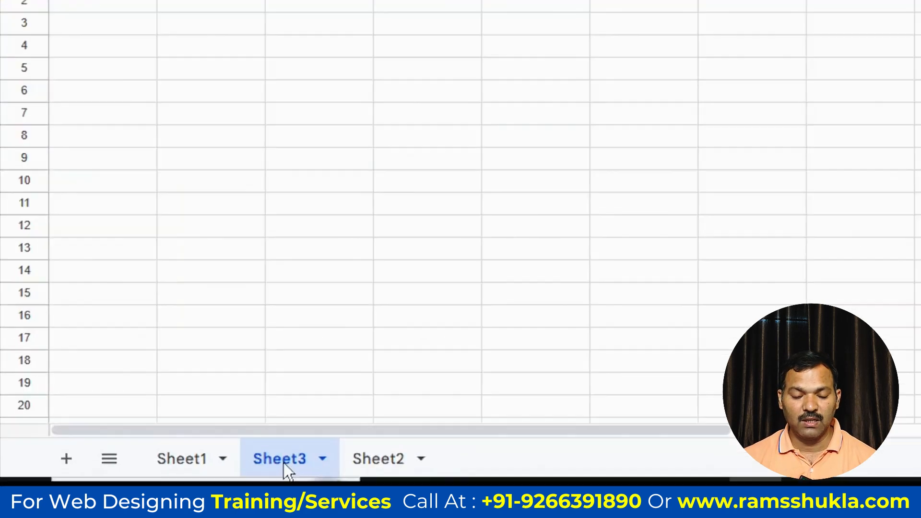
Move Sheet3 to the end and rename the tabs 'sdfsf', 'sfsdf' and 'sdfsdf'.
left_click_drag(356, 448, 496, 452)
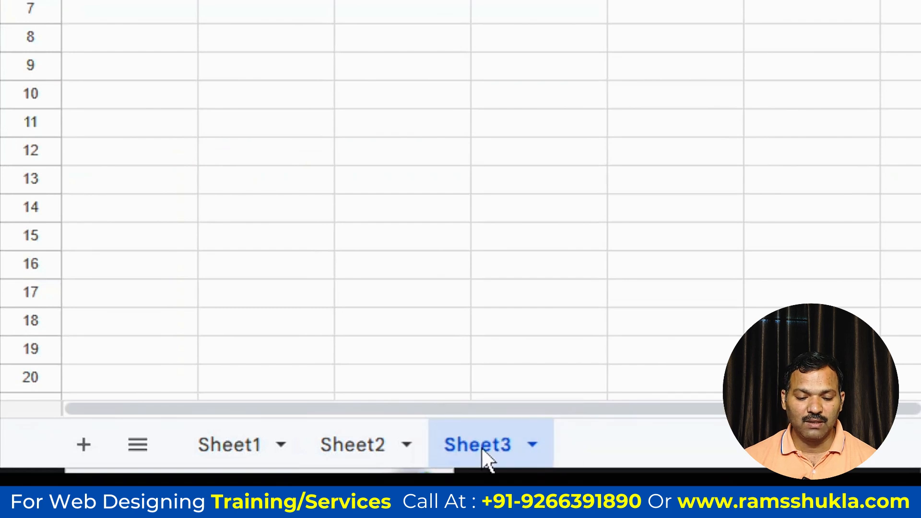
double_click(481, 453)
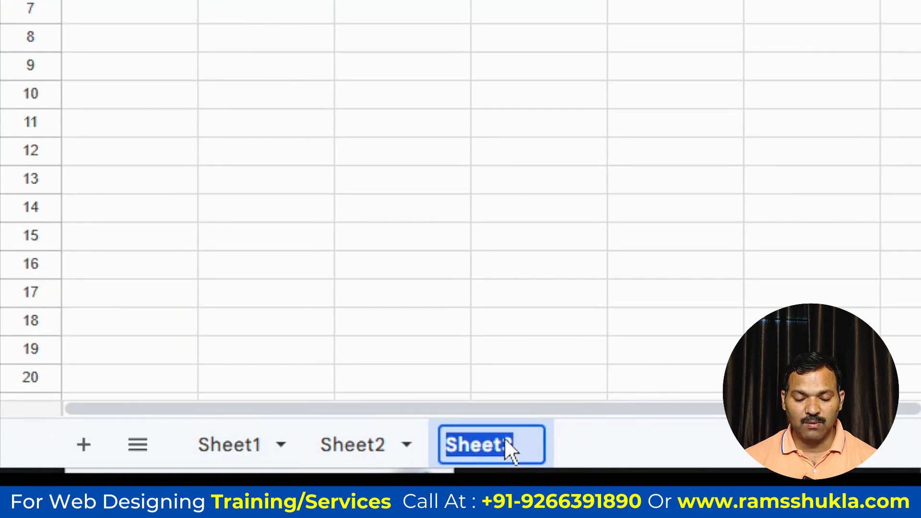
type("sdfsf")
double_click(356, 440)
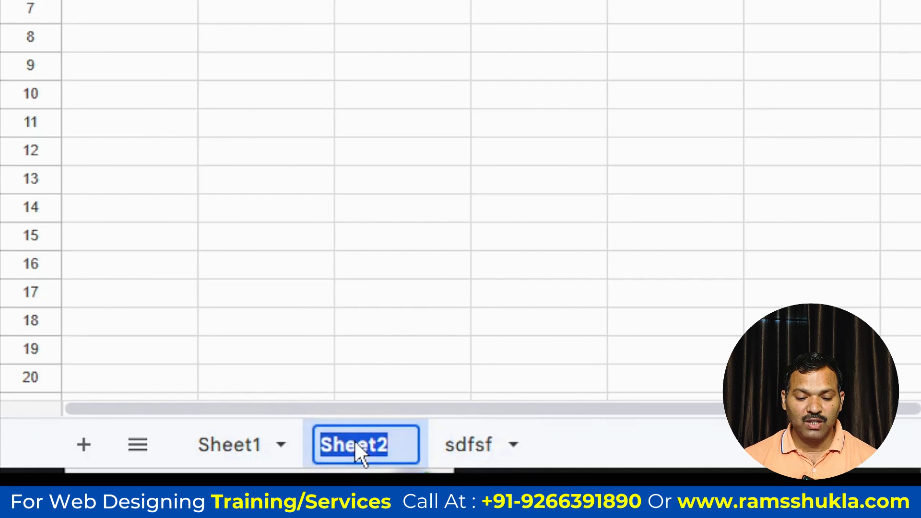
type("sfsdf")
double_click(229, 448)
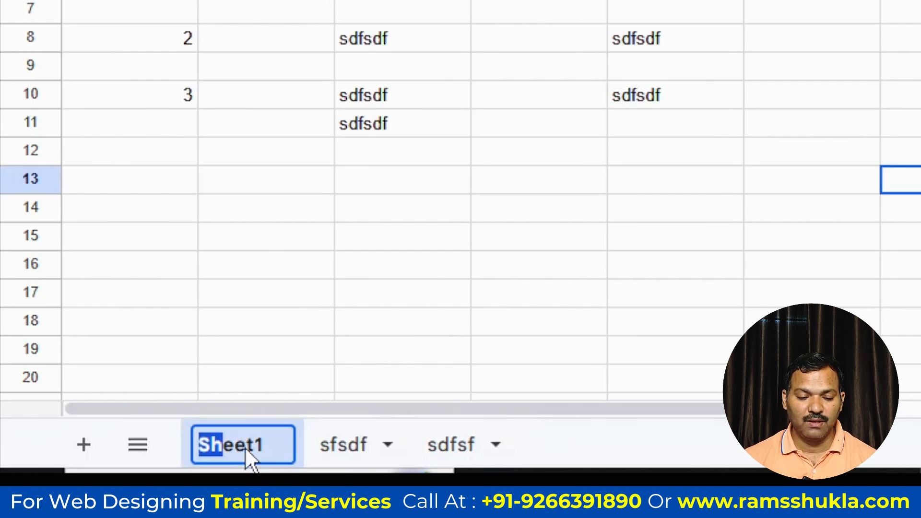
type("sdfsdf")
key("Return")
left_click(319, 444)
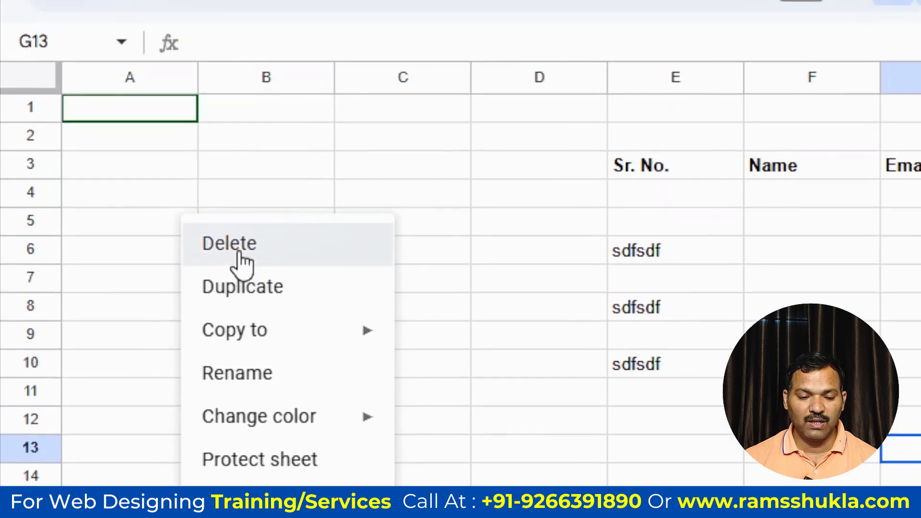
mouse_move(255, 343)
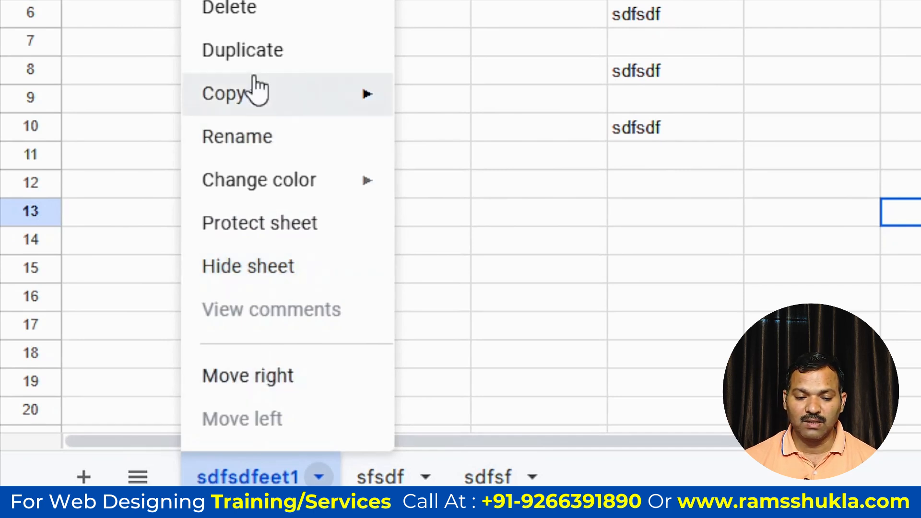
mouse_move(266, 174)
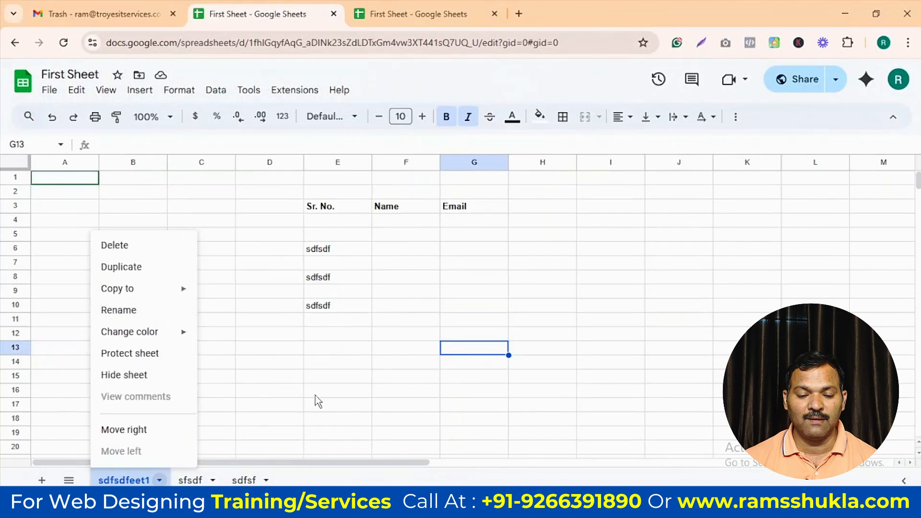
left_click(632, 305)
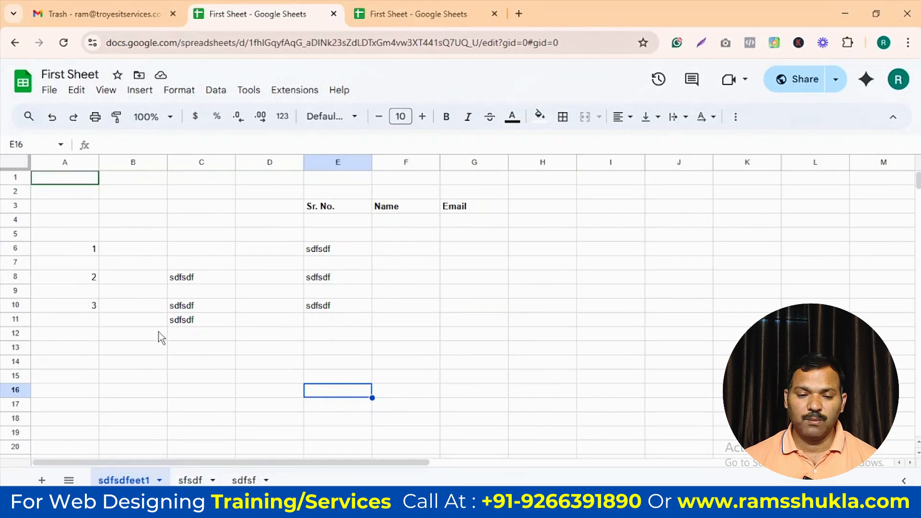
left_click(218, 248)
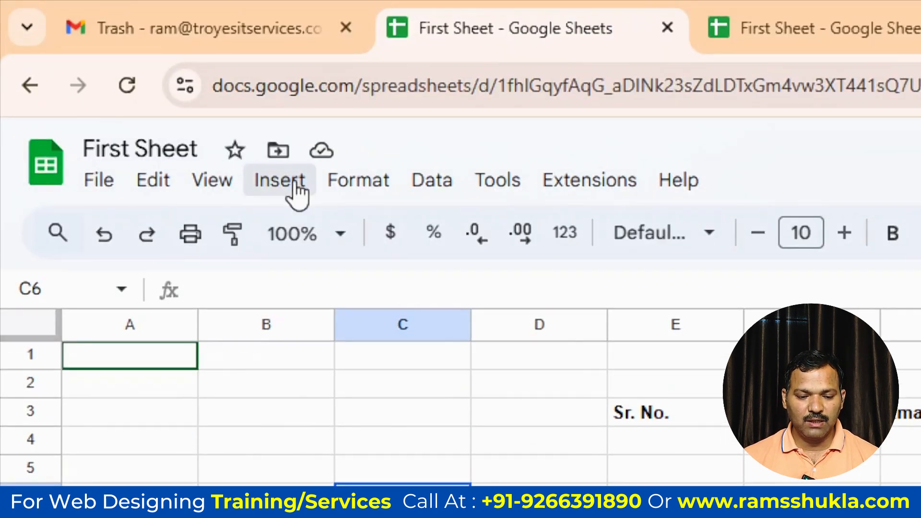
left_click(296, 192)
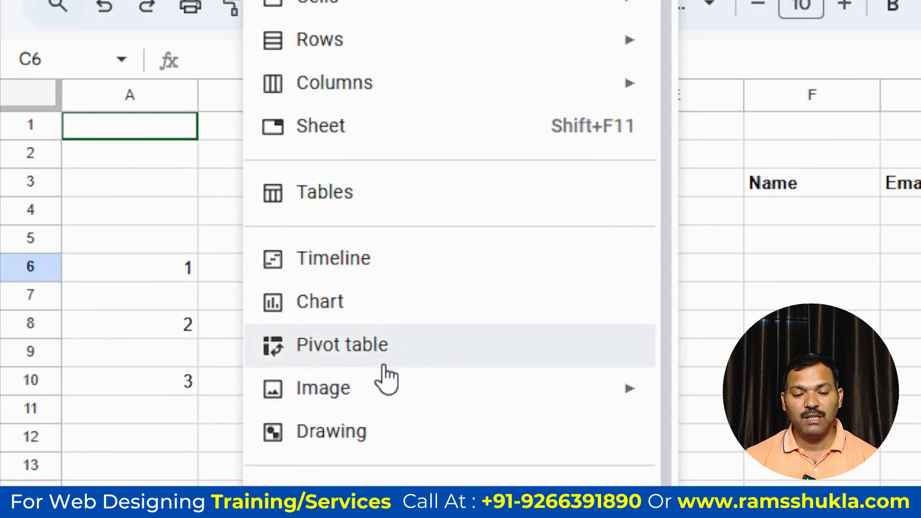
mouse_move(437, 395)
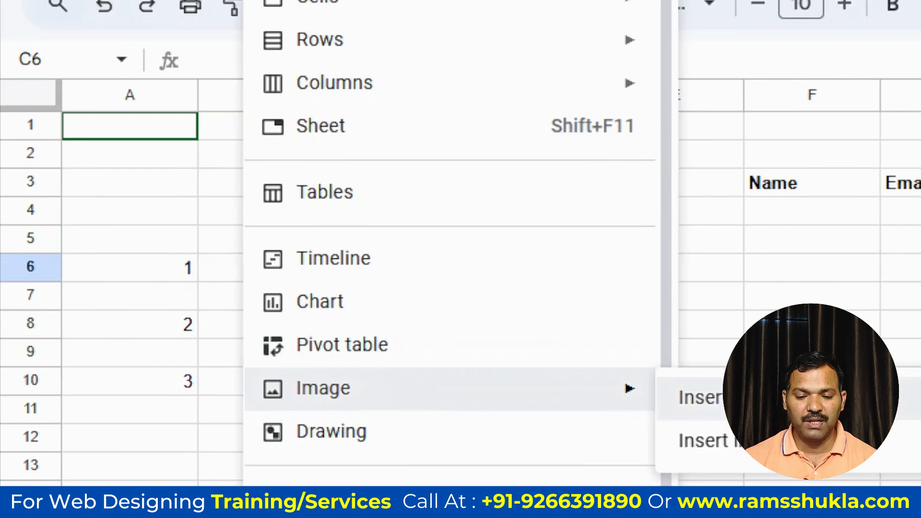
left_click(791, 270)
left_click(791, 324)
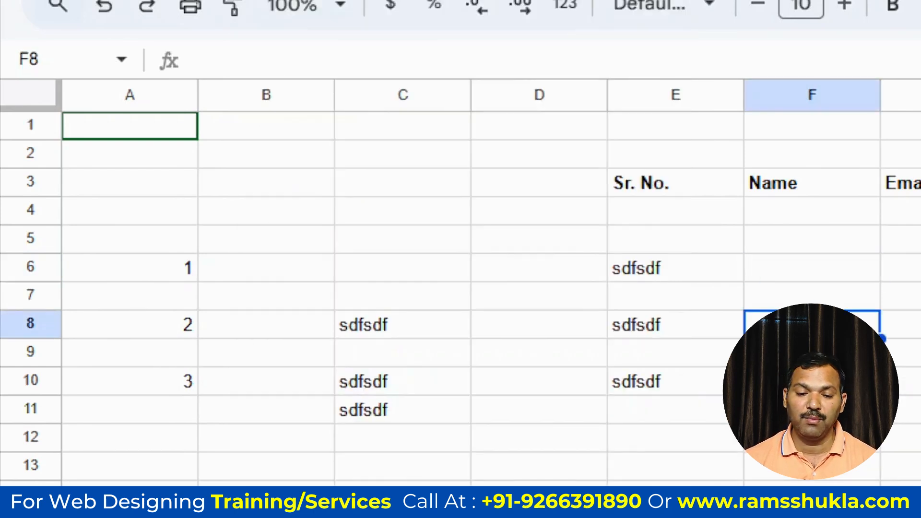
double_click(824, 271)
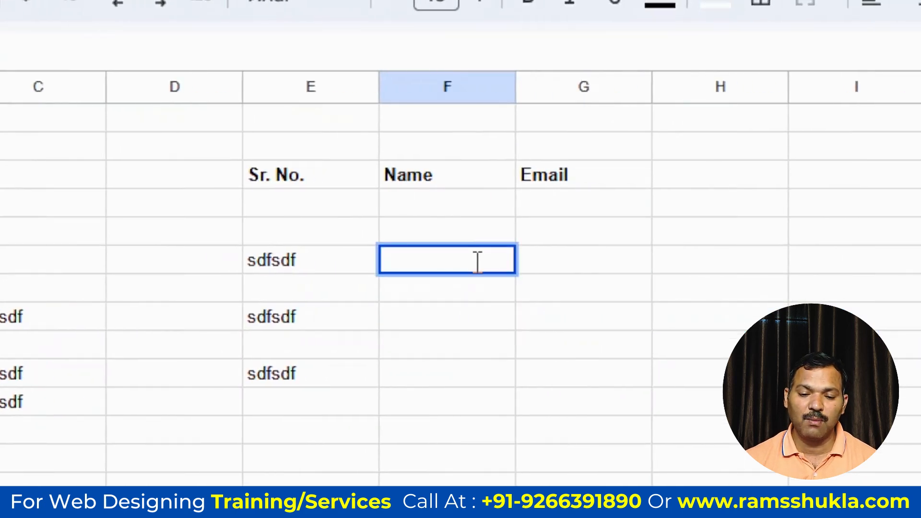
left_click(818, 321)
left_click(452, 268)
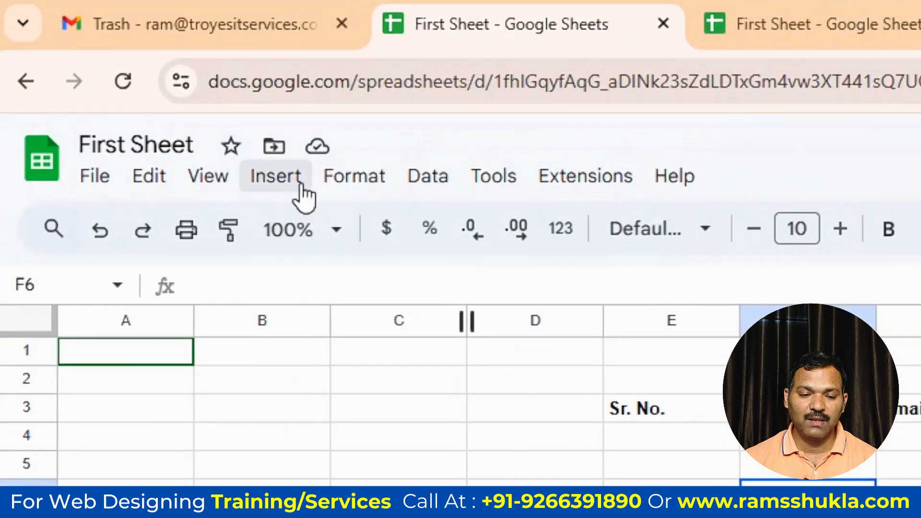
Insert the 'day 10 (1)' image into cell F6, undoing the accidental fill-down.
left_click(276, 177)
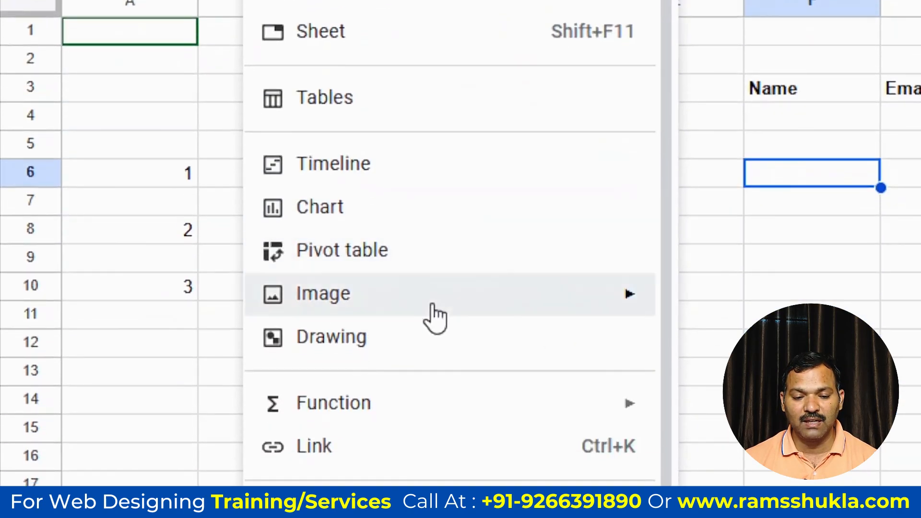
mouse_move(436, 314)
left_click(822, 300)
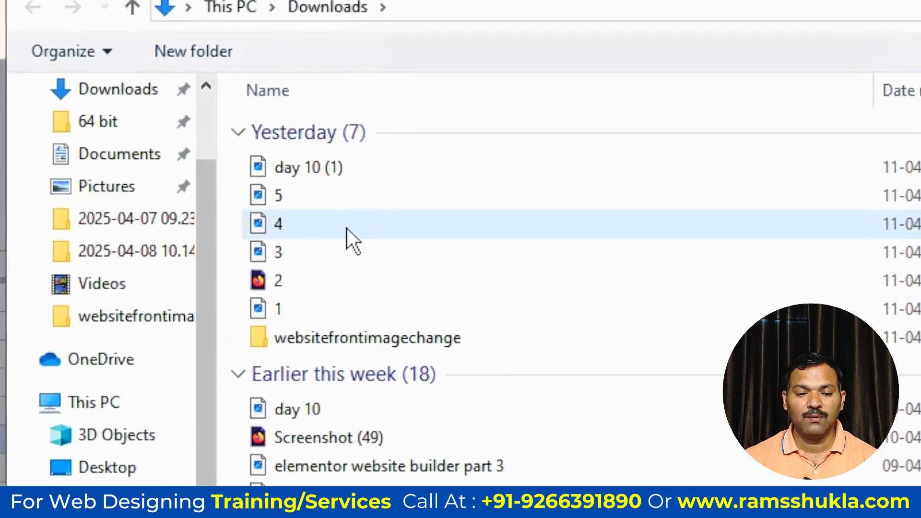
left_click(304, 219)
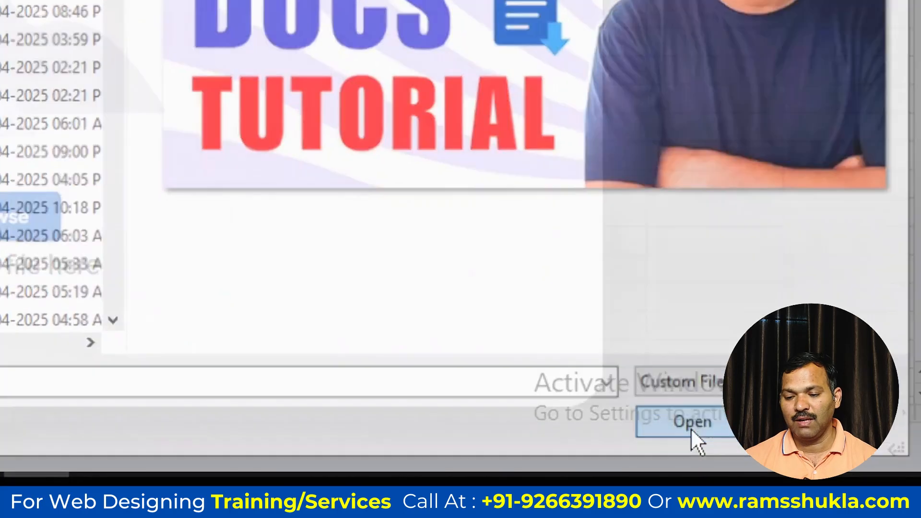
left_click(690, 432)
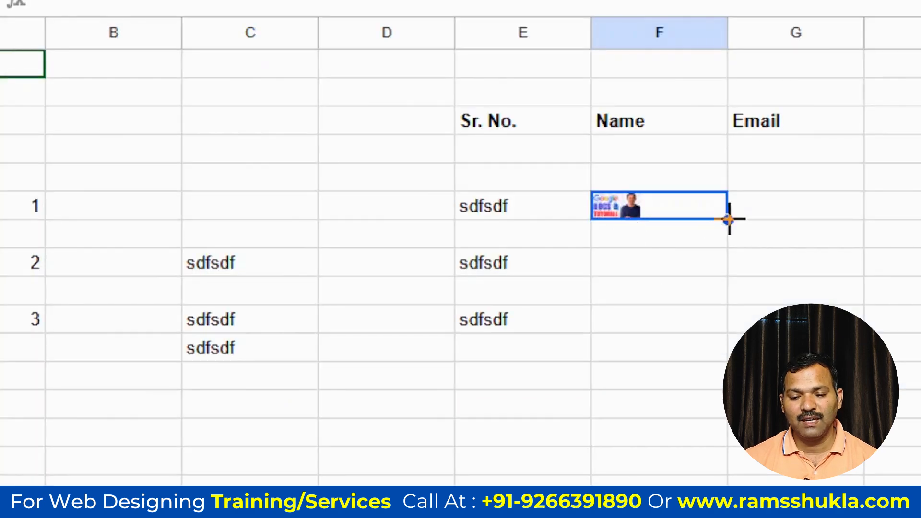
left_click_drag(730, 221, 726, 358)
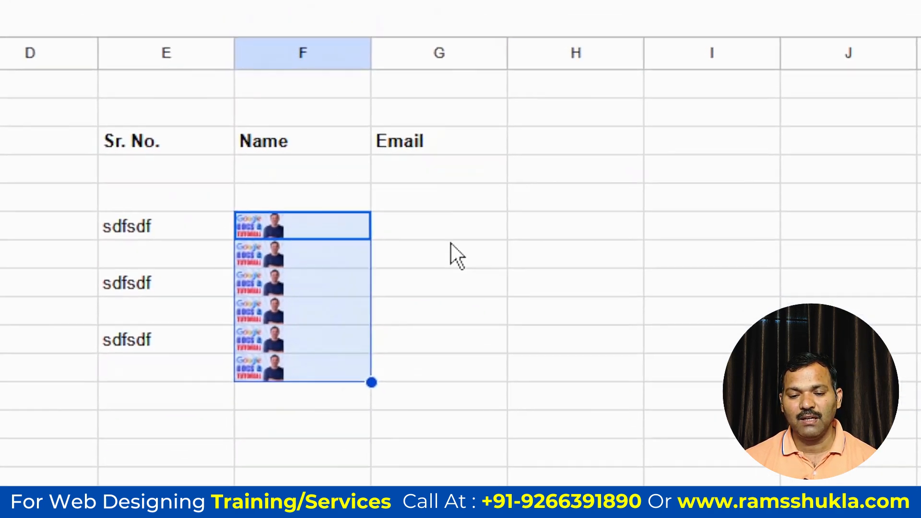
key("ctrl+z")
Widen column F and make row 6 taller so the picture shows large.
left_click_drag(370, 52, 613, 53)
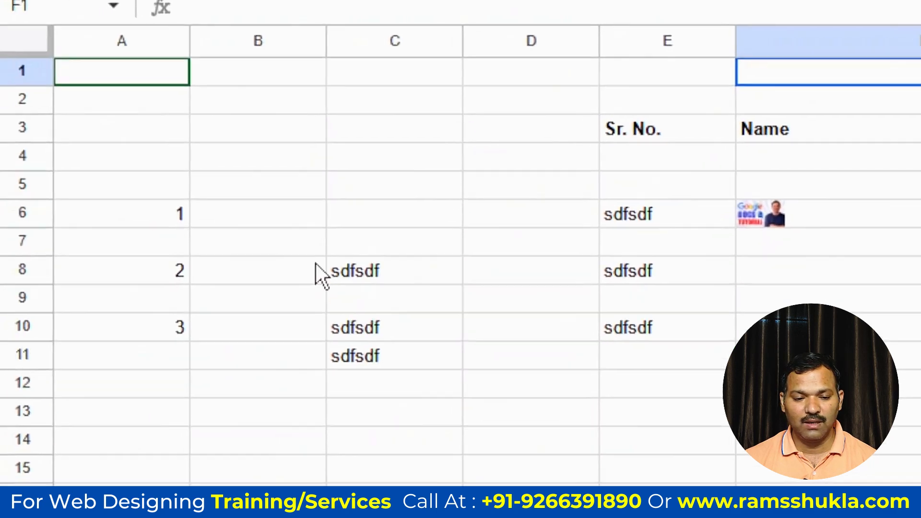
left_click(869, 217)
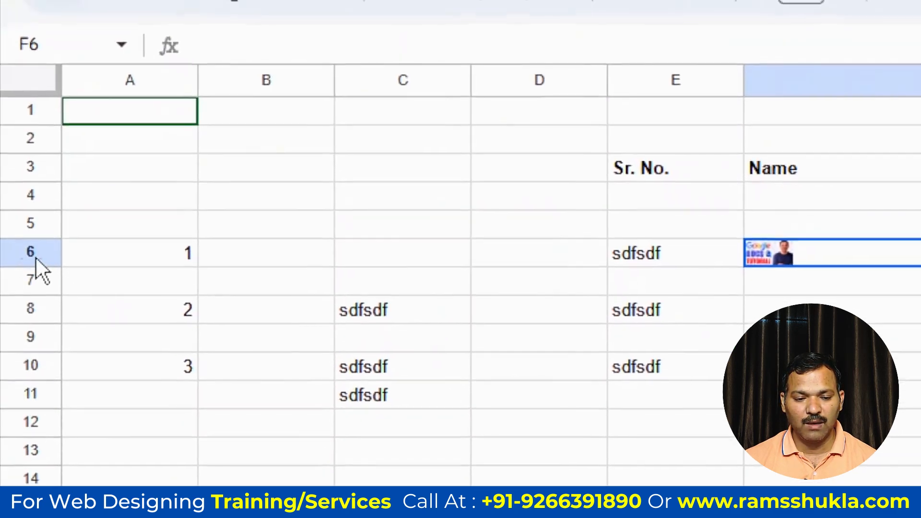
left_click_drag(30, 259, 82, 472)
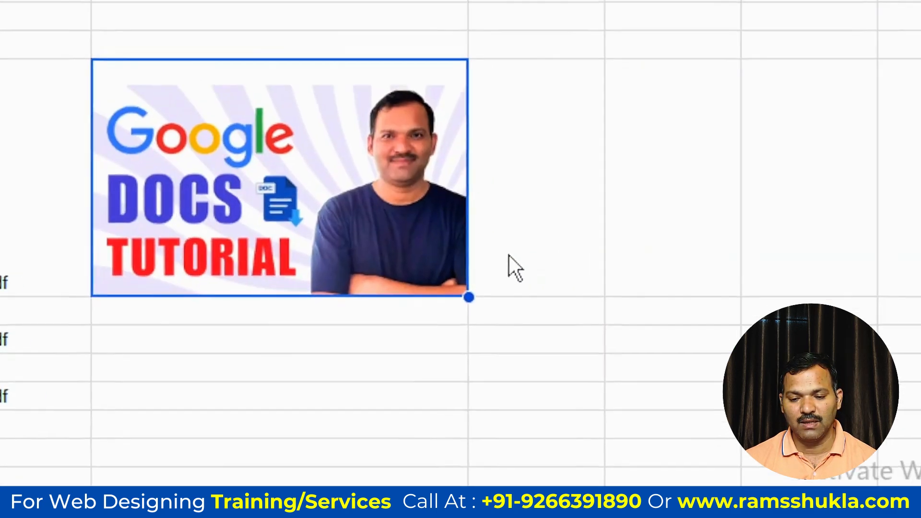
left_click(468, 254)
left_click(219, 282)
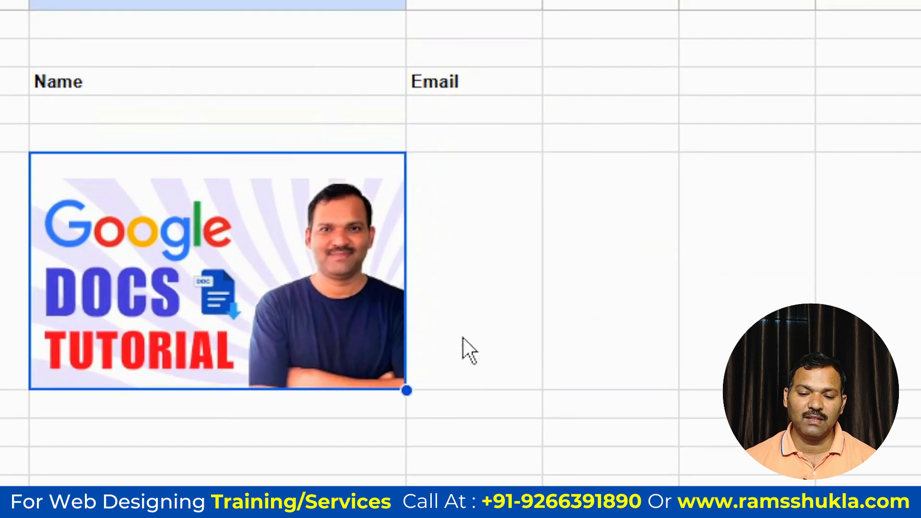
left_click(222, 424)
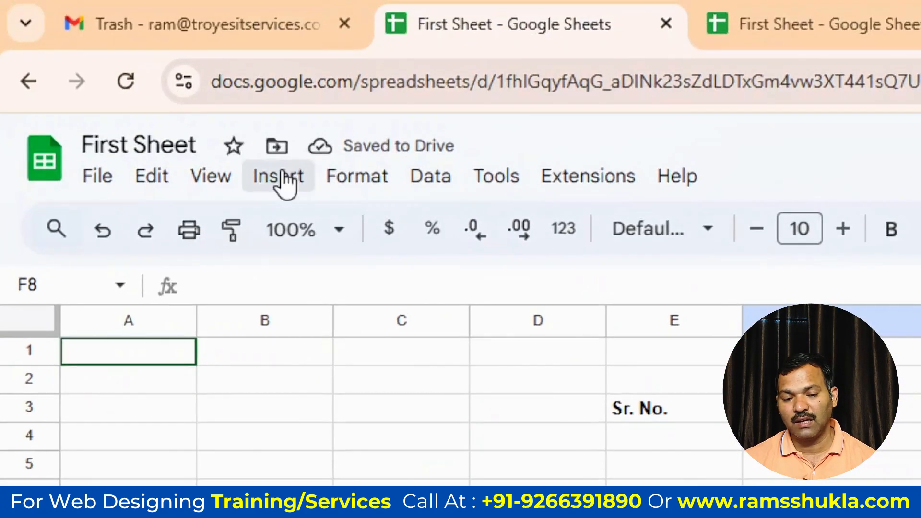
left_click(280, 176)
mouse_move(415, 282)
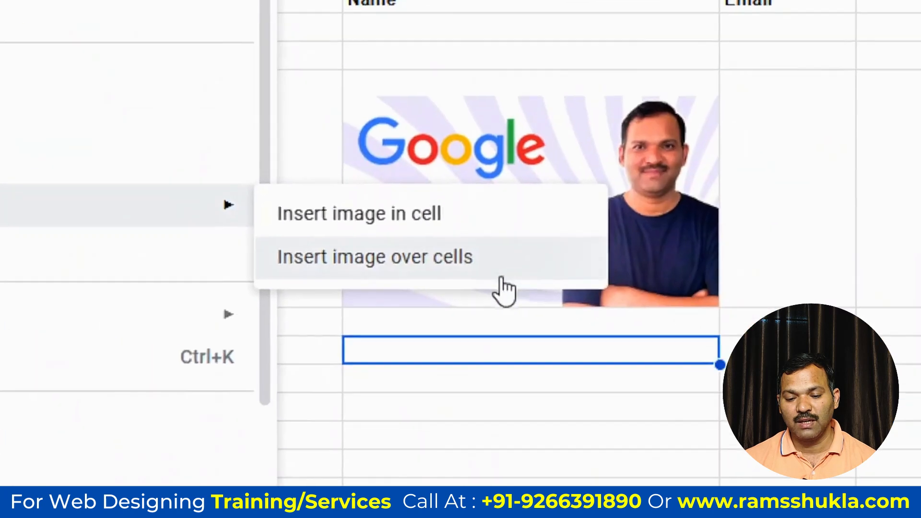
left_click(547, 277)
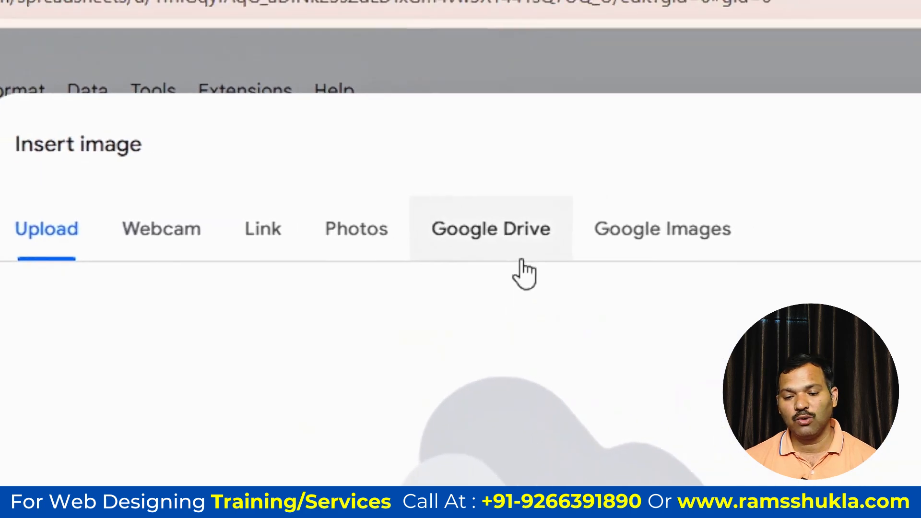
left_click(659, 232)
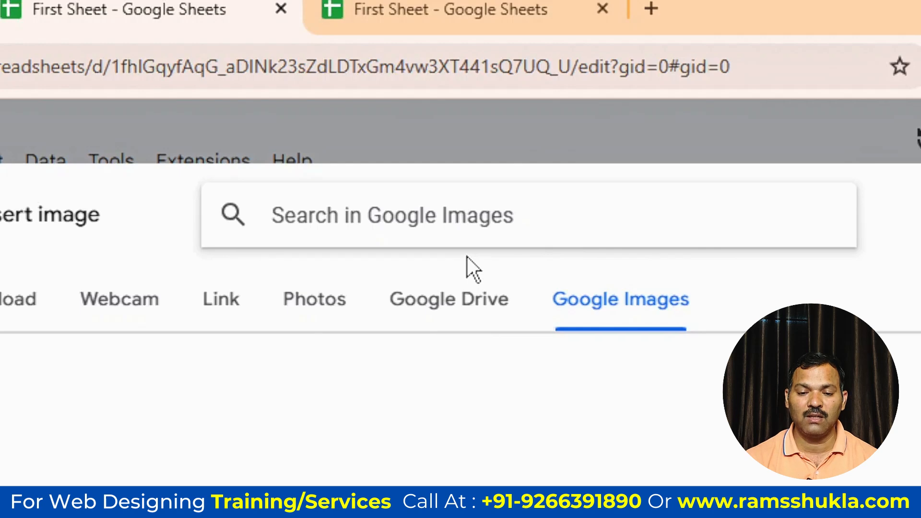
type("google sh")
key("Return")
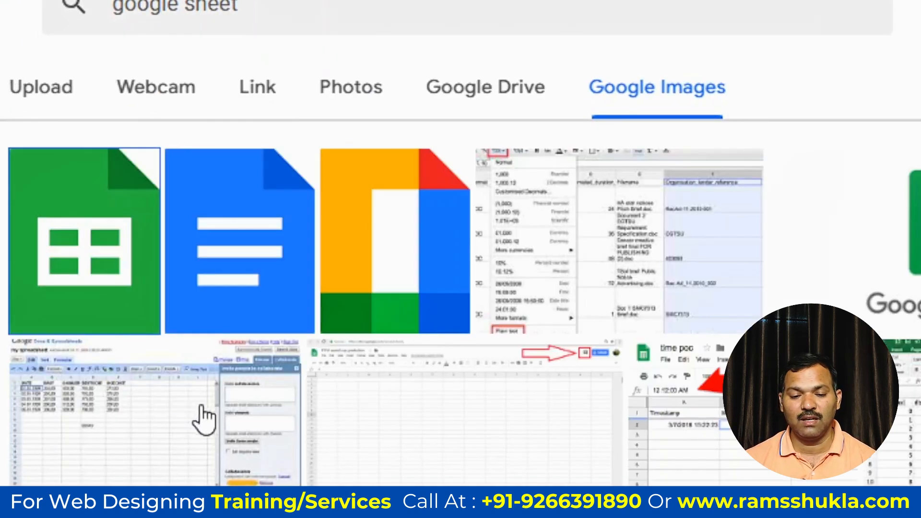
left_click(93, 251)
left_click(509, 369)
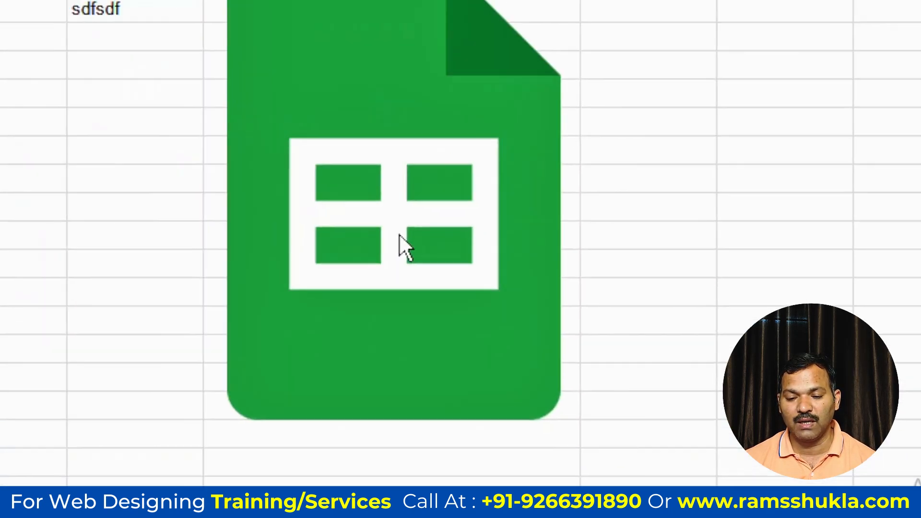
left_click(399, 242)
left_click_drag(461, 308, 302, 97)
left_click_drag(281, 263, 551, 261)
left_click(561, 263)
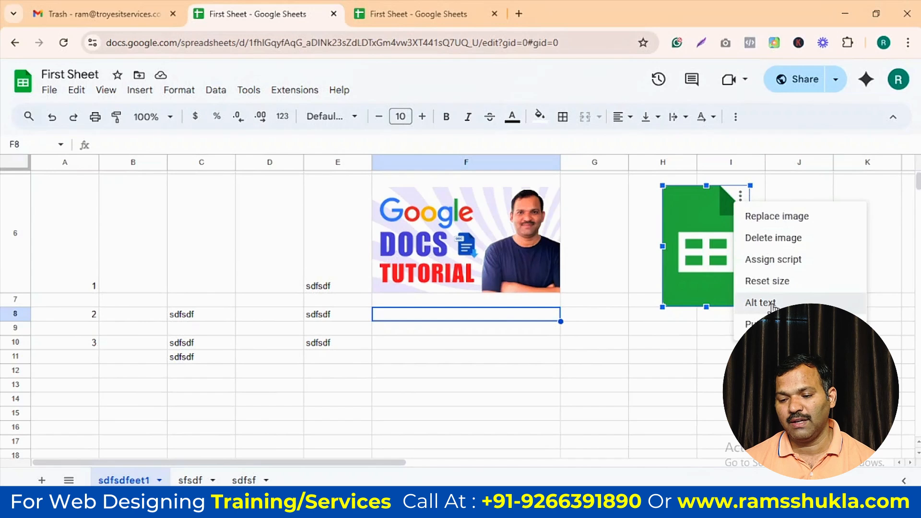
left_click(625, 358)
left_click(707, 257)
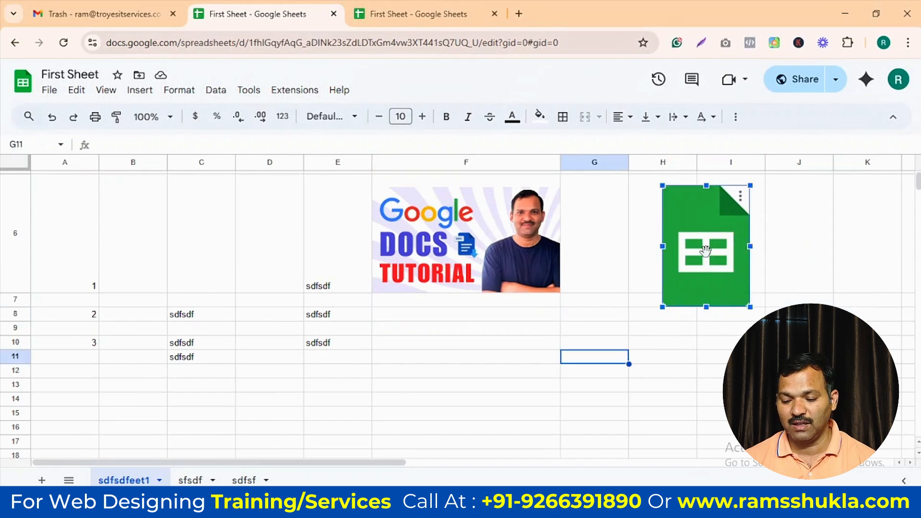
key("Delete")
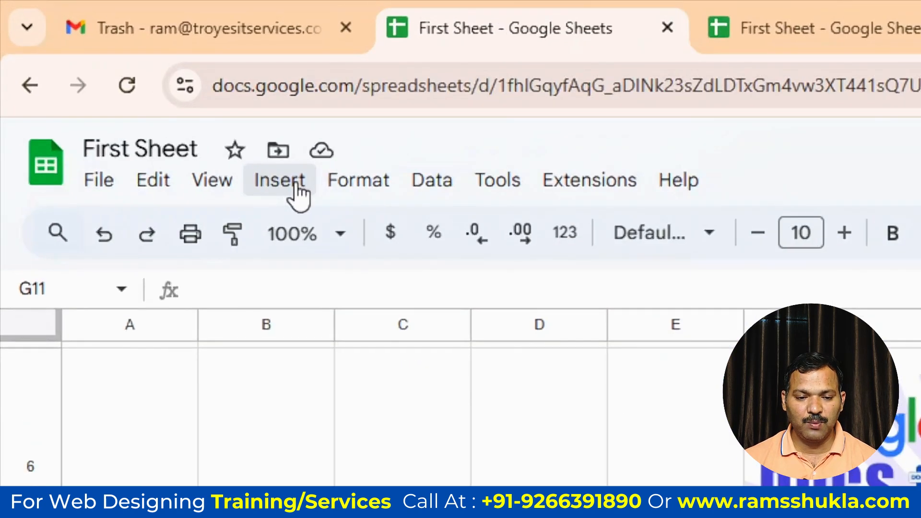
Start a new drawing and draw a bright green U-turn arrow.
left_click(147, 95)
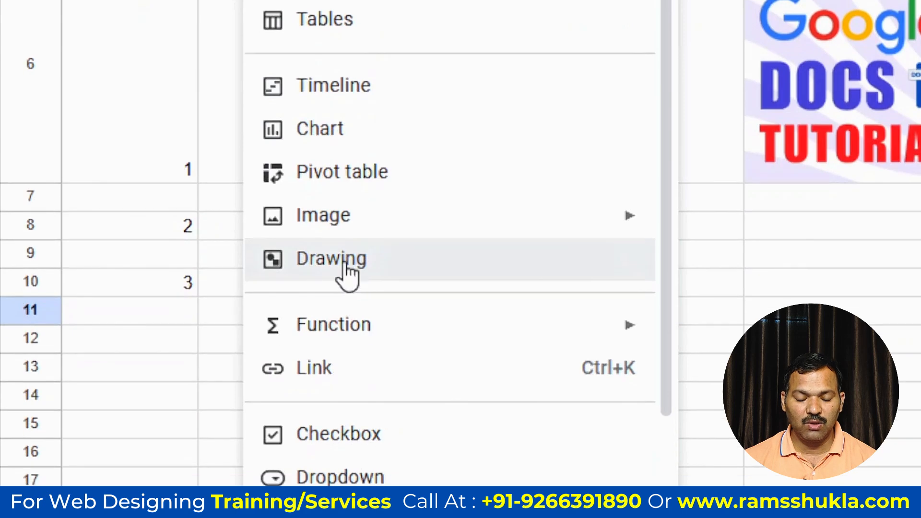
left_click(344, 265)
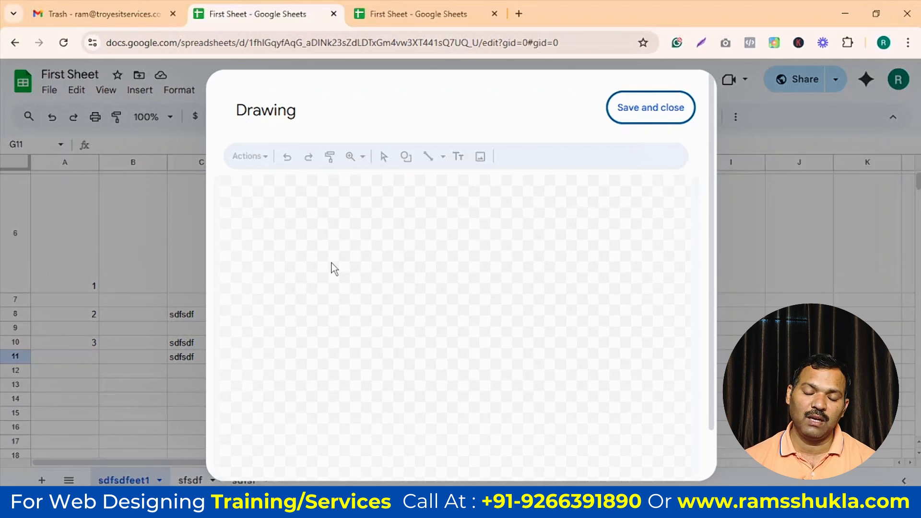
left_click(406, 157)
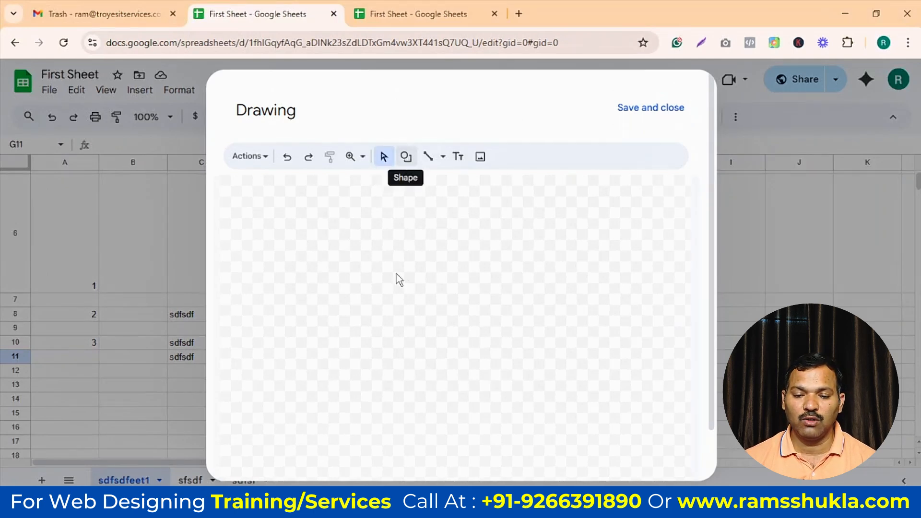
mouse_move(447, 209)
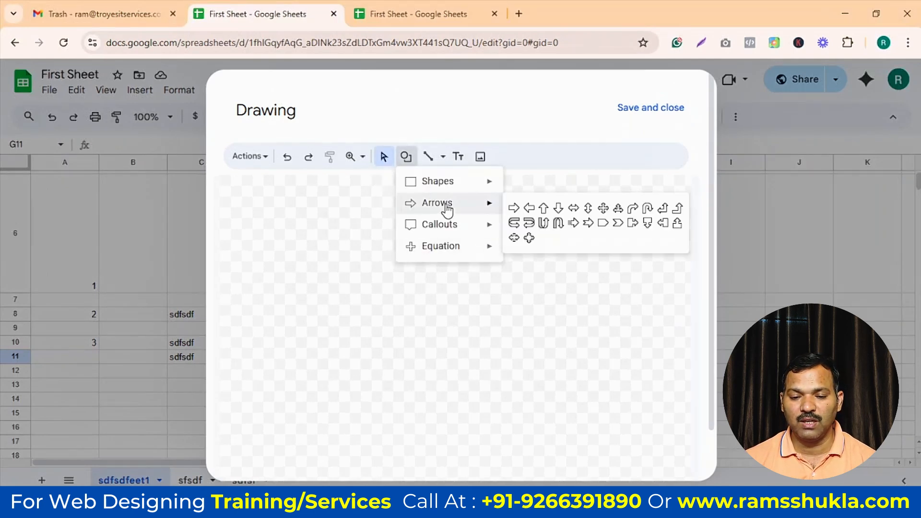
left_click(557, 223)
left_click_drag(301, 228, 429, 357)
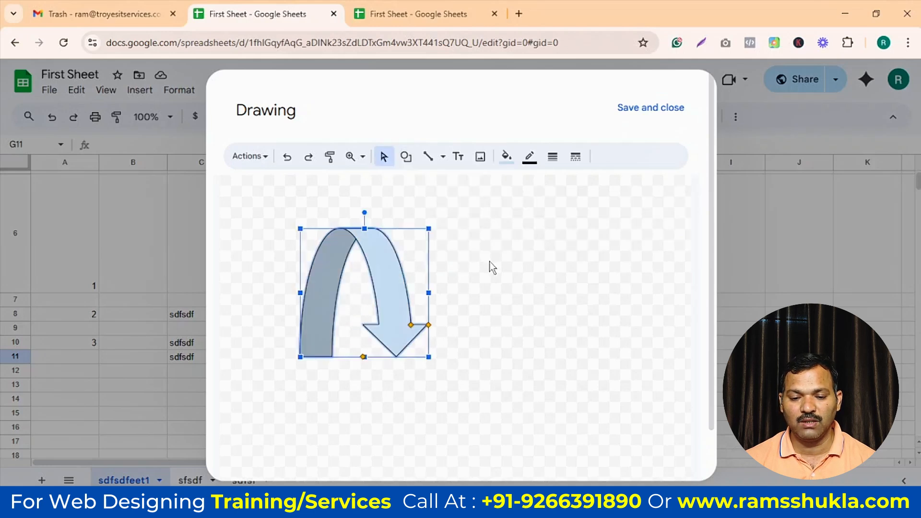
left_click(507, 159)
left_click(571, 267)
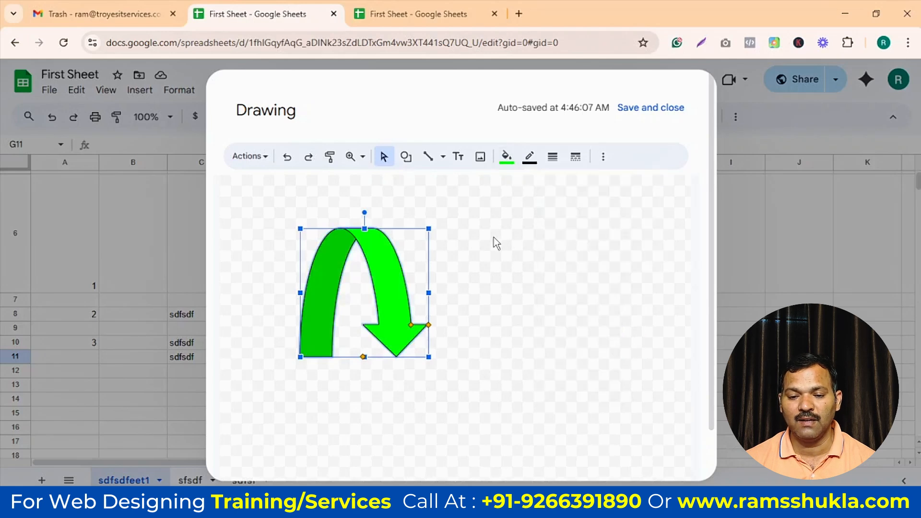
Add a corner-cut rectangle beside the arrow, save, and shrink the drawing below the image.
left_click(411, 161)
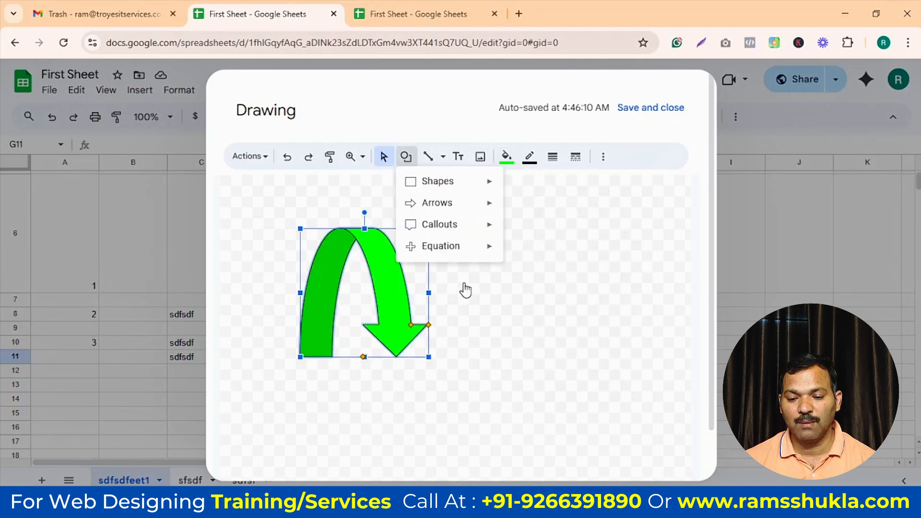
mouse_move(464, 231)
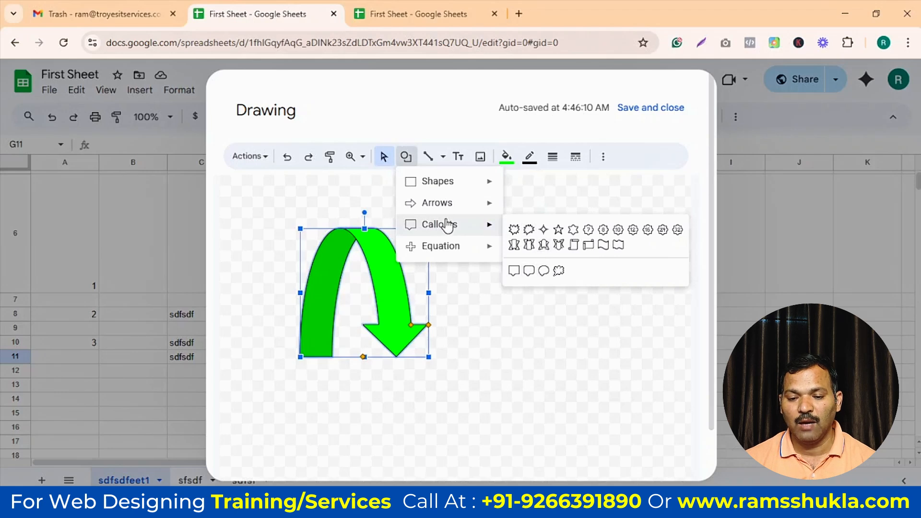
mouse_move(450, 210)
mouse_move(450, 187)
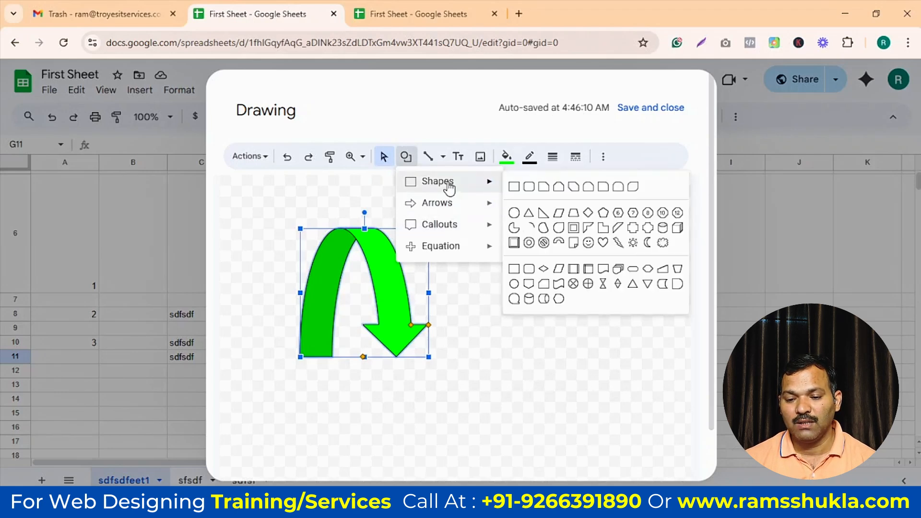
left_click(591, 192)
left_click_drag(494, 257, 619, 367)
left_click(662, 113)
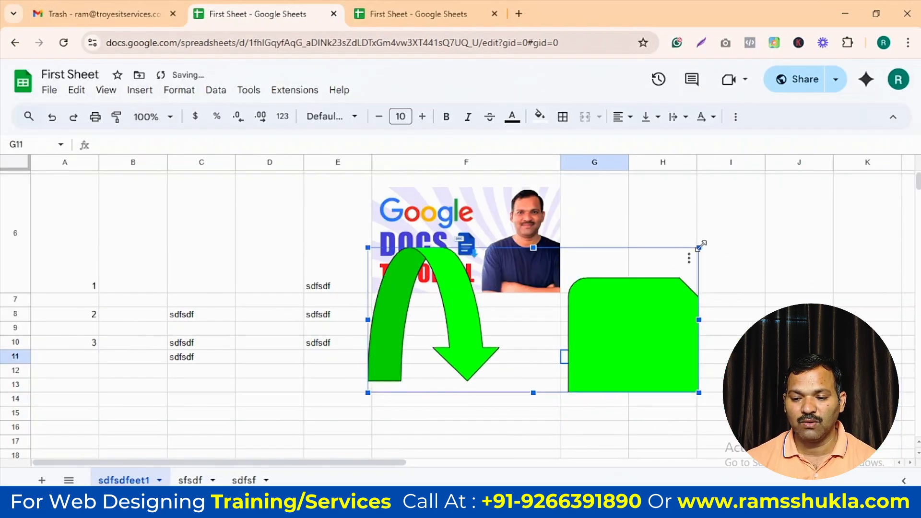
left_click_drag(700, 245, 587, 292)
left_click_drag(521, 342, 540, 373)
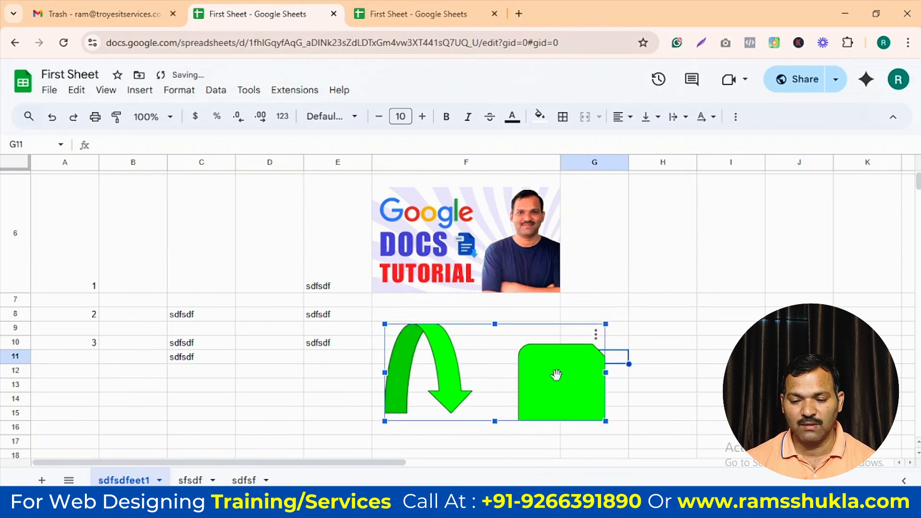
Deselect the drawing and show the Insert menu scrolled down to Function.
left_click(226, 229)
left_click(143, 91)
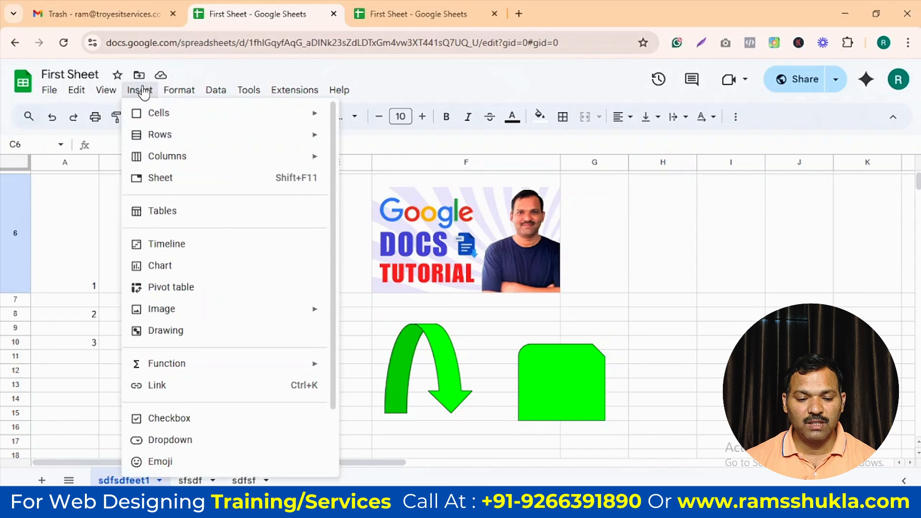
scroll(182, 386, "down", 2)
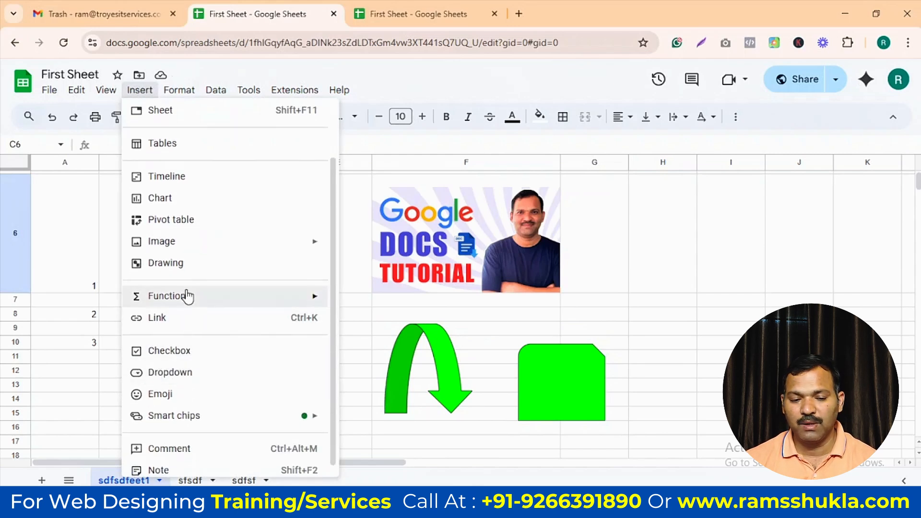
mouse_move(187, 296)
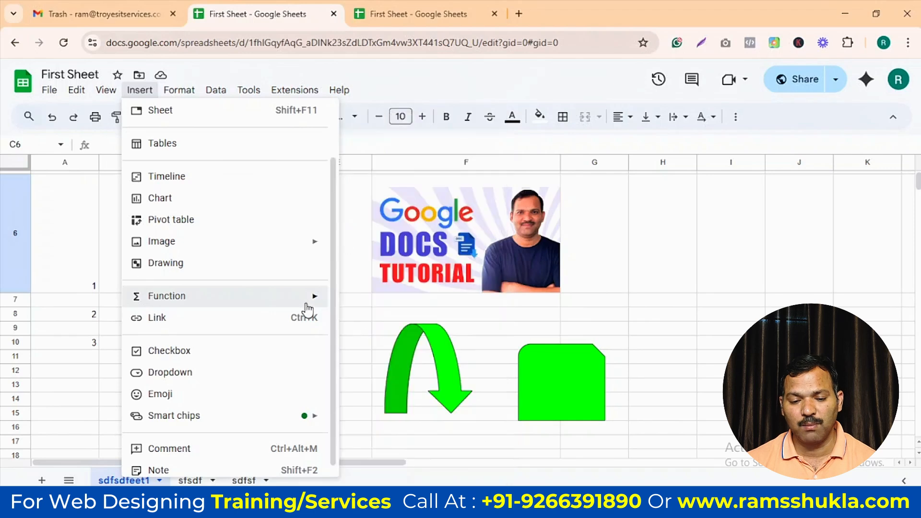
Delete the Google Docs Tutorial image from the sheet.
left_click(465, 262)
key("Delete")
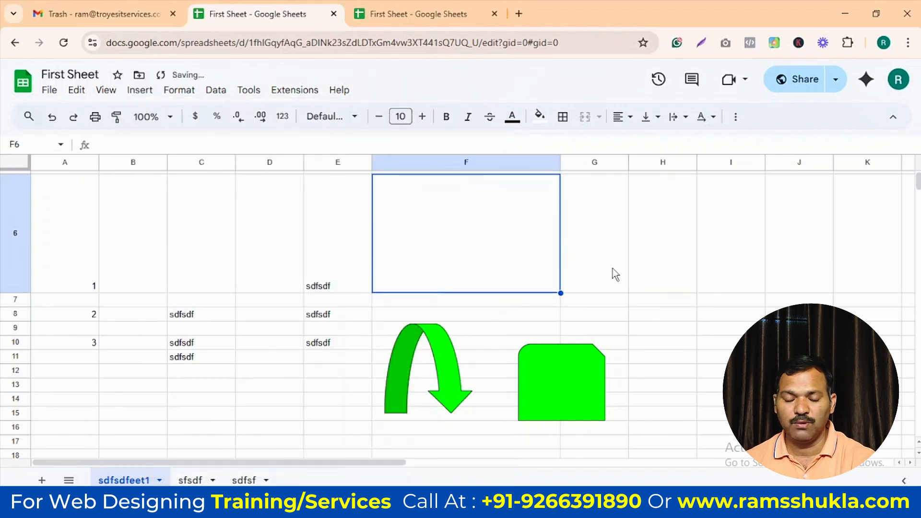
left_click(612, 269)
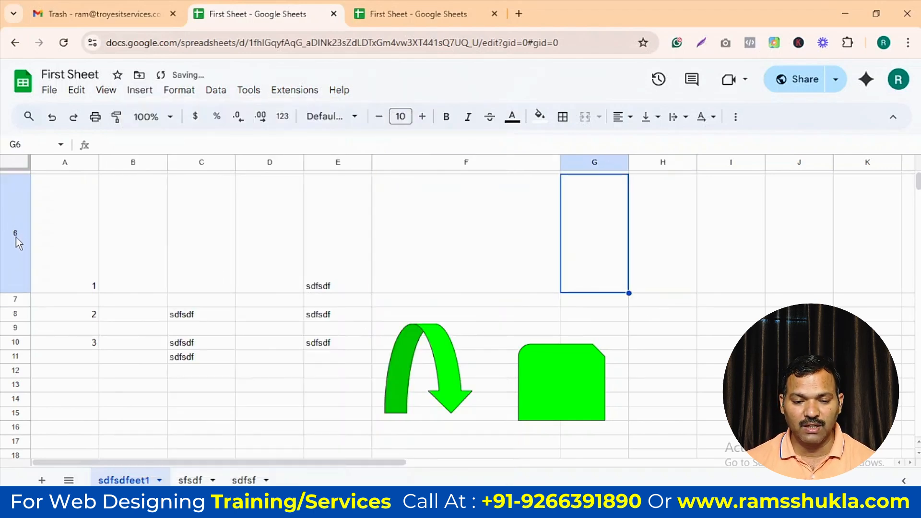
Delete rows 6 through 16.
left_click_drag(18, 244, 406, 420)
right_click(371, 303)
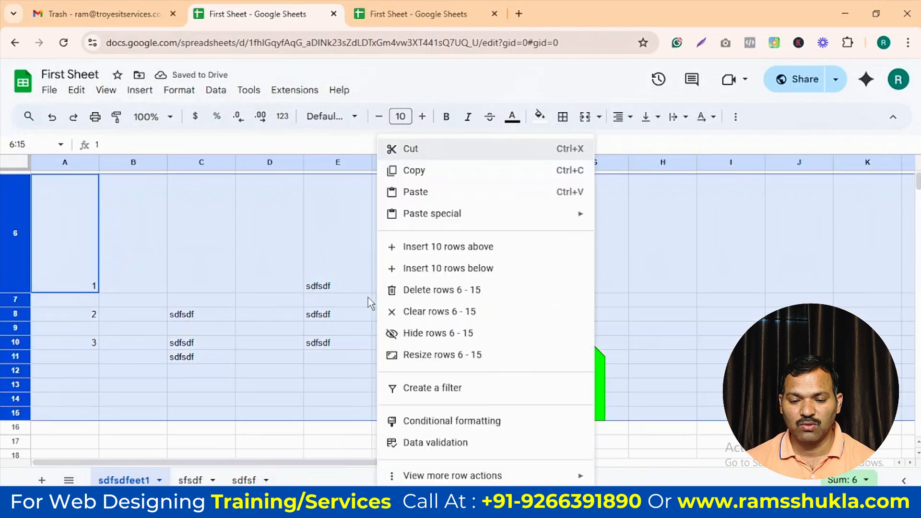
left_click(178, 272)
left_click_drag(5, 216, 15, 427)
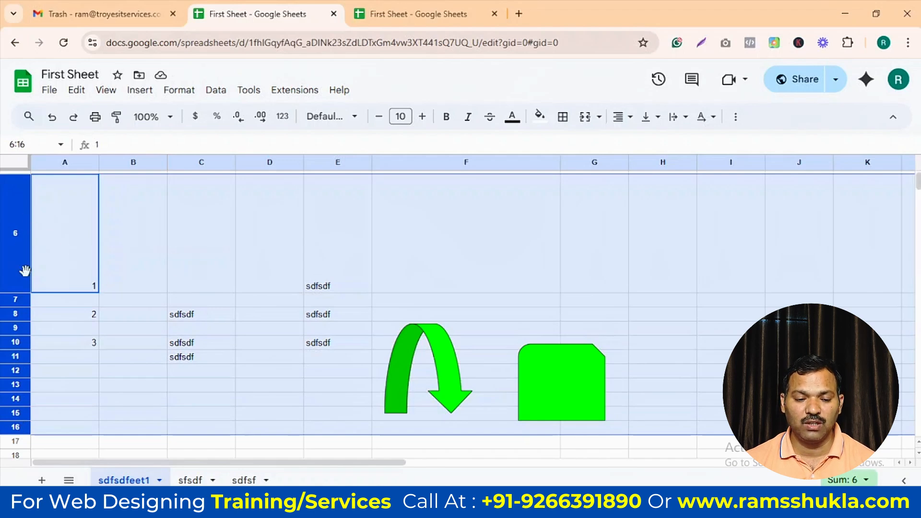
right_click(249, 263)
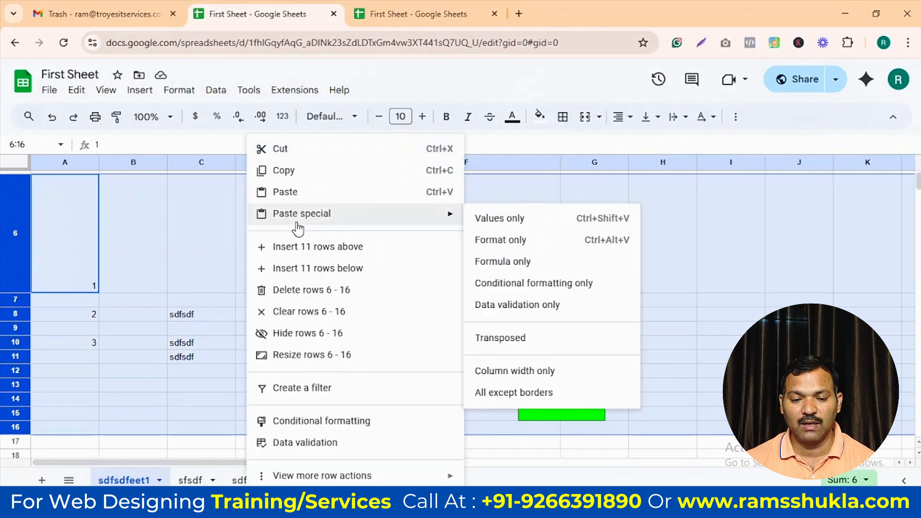
left_click(300, 289)
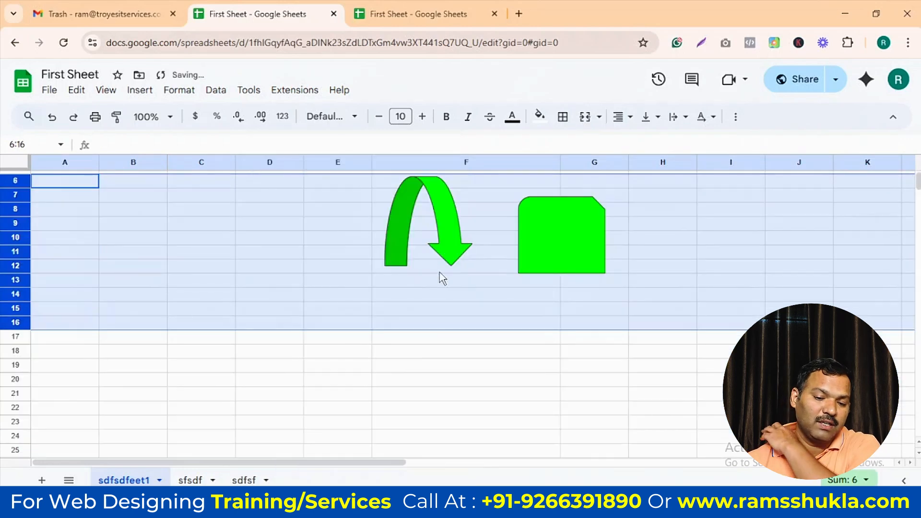
left_click(363, 269)
Delete the green arrow-and-rectangle drawing and select cell C9.
left_click(453, 228)
key("Delete")
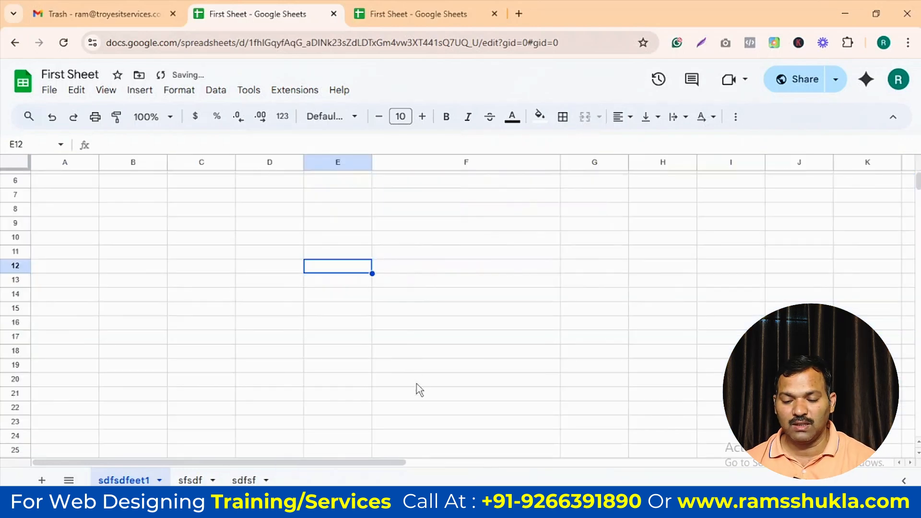
left_click(414, 291)
left_click(337, 281)
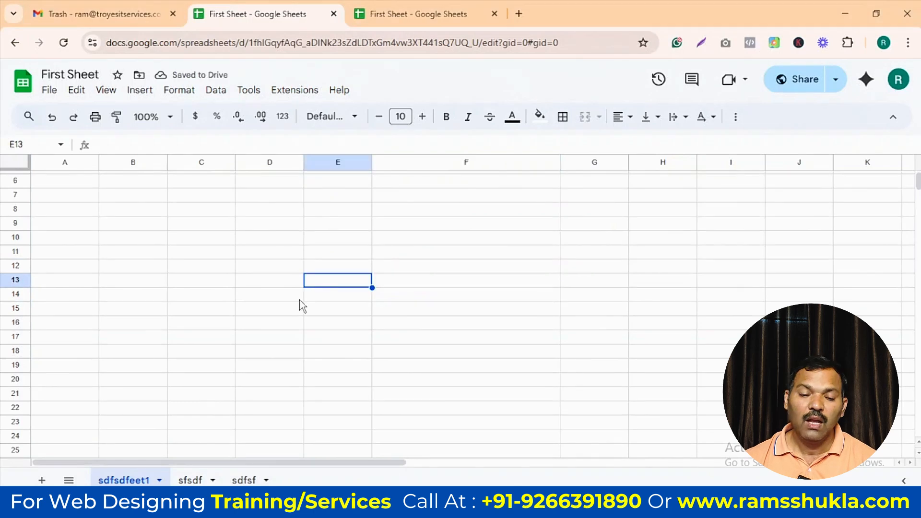
left_click(214, 227)
Enter Sum, Min and Average in C9, C12 and C15 and make them bold.
type("S")
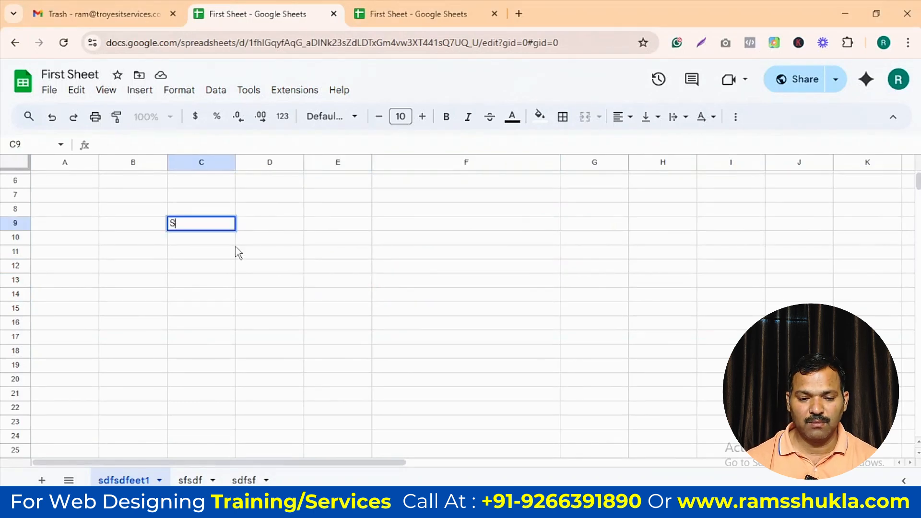
key("Return")
key("Down")
key("Down")
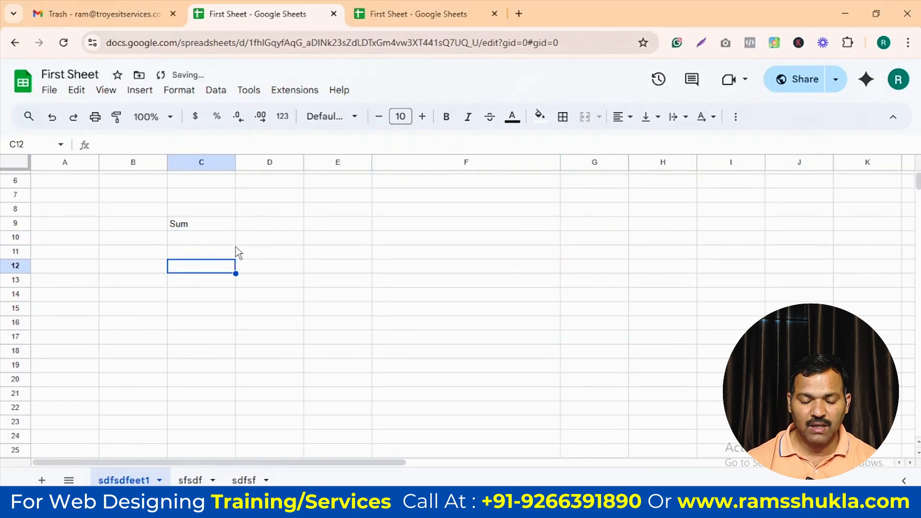
type("Min")
key("Return")
key("Down")
key("Down")
key("Down")
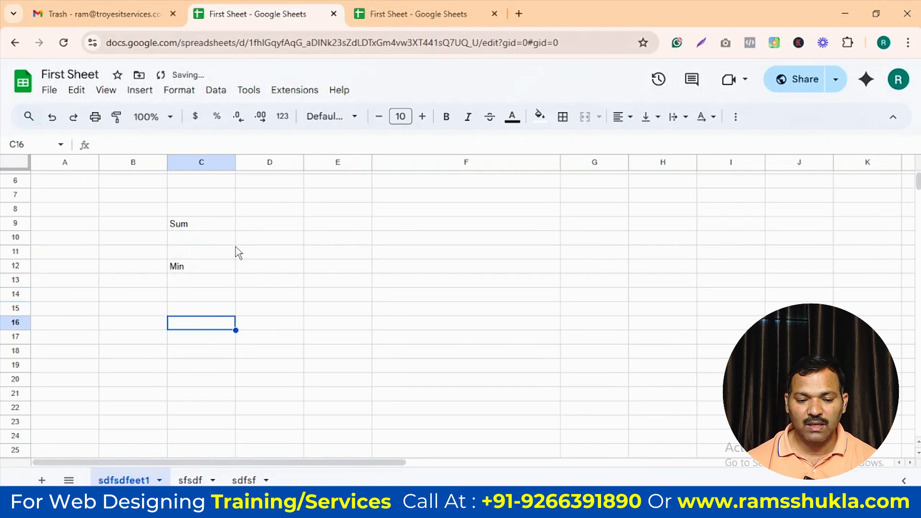
key("Up")
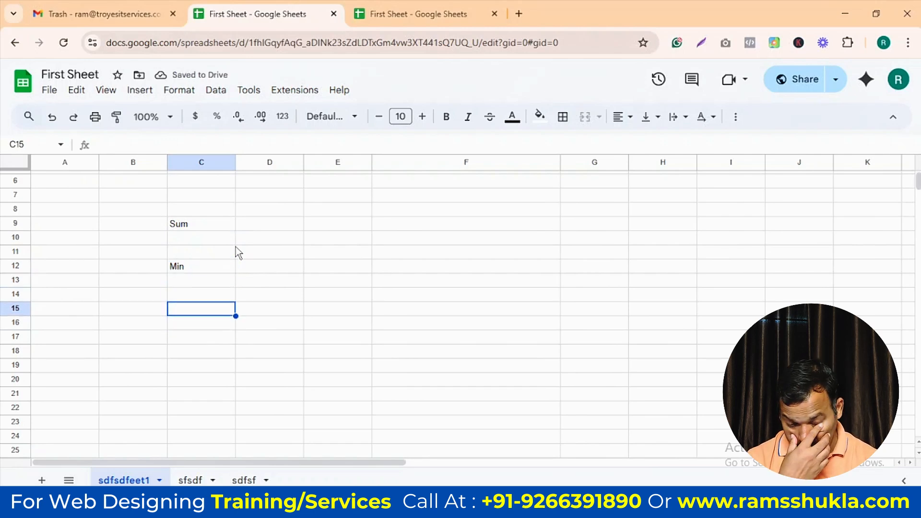
type("verage")
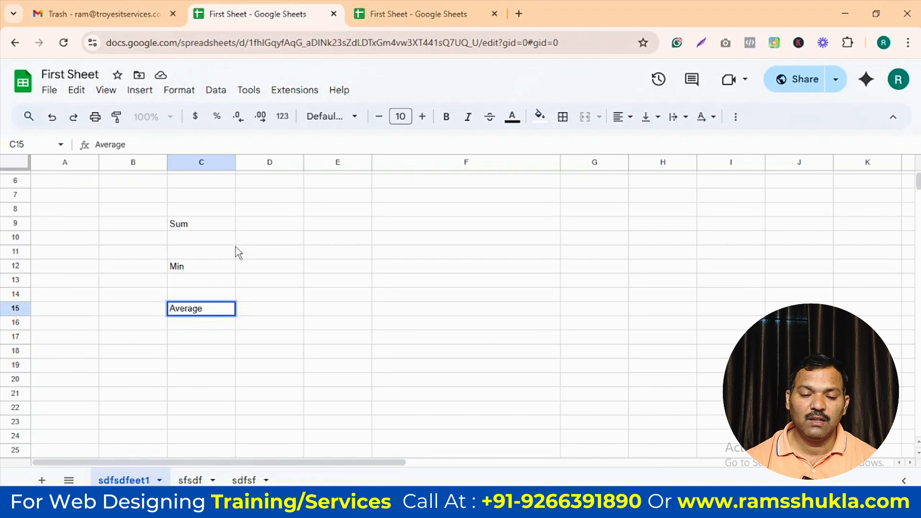
key("Return")
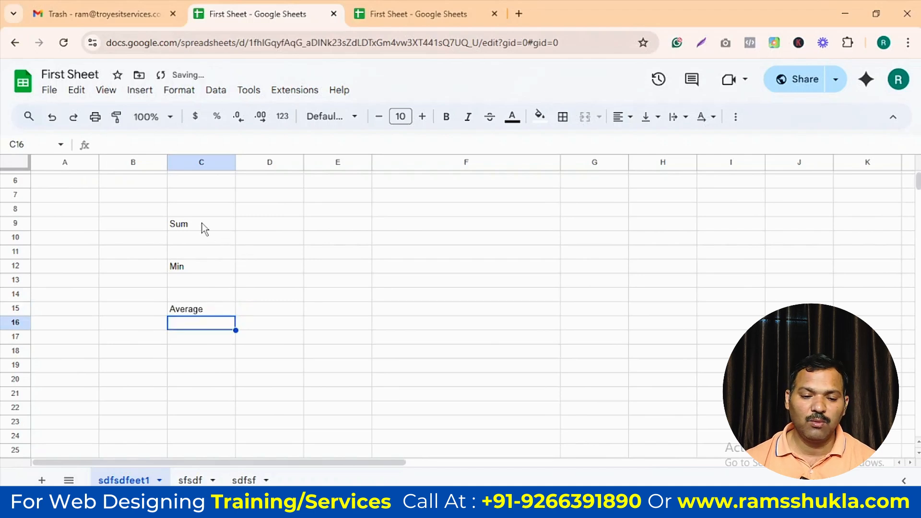
left_click_drag(201, 225, 207, 312)
key("ctrl+b")
left_click(314, 280)
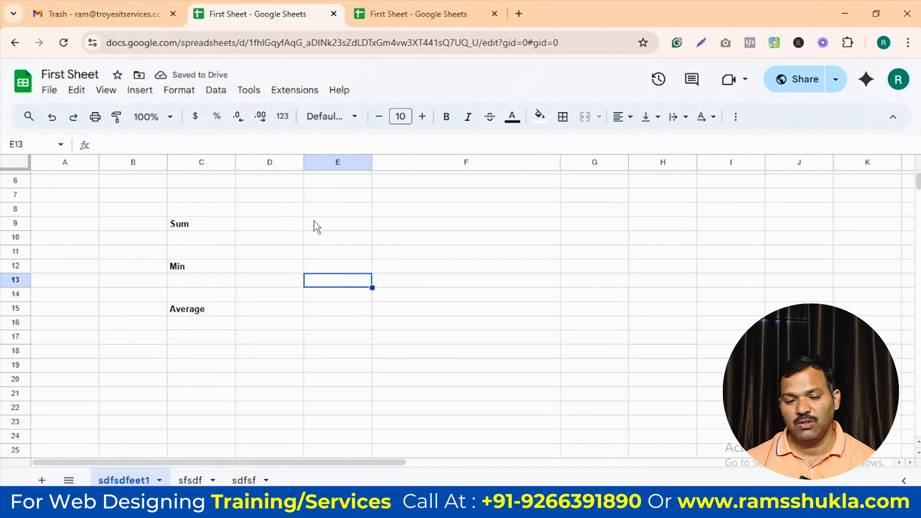
Add a bold 'Sub' label in C18 and 'Multiply' in C21.
left_click(206, 353)
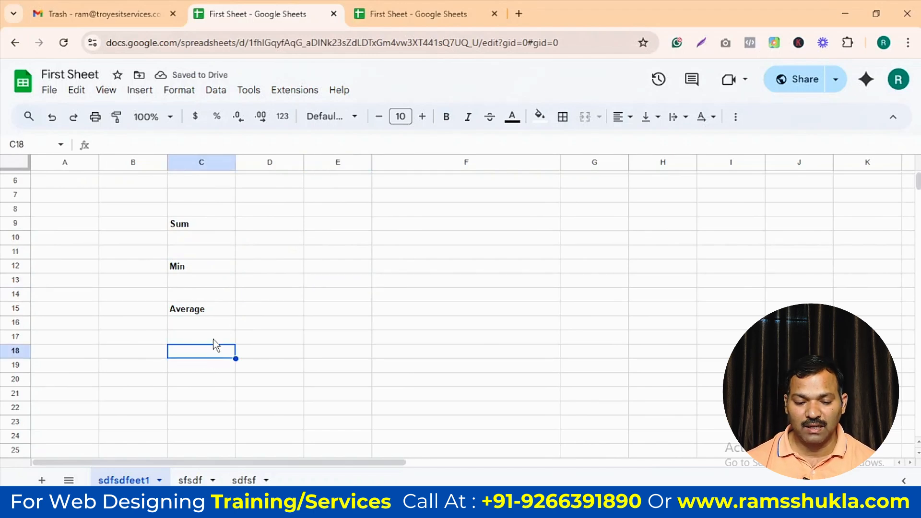
type("Sub")
key("Return")
key("Return")
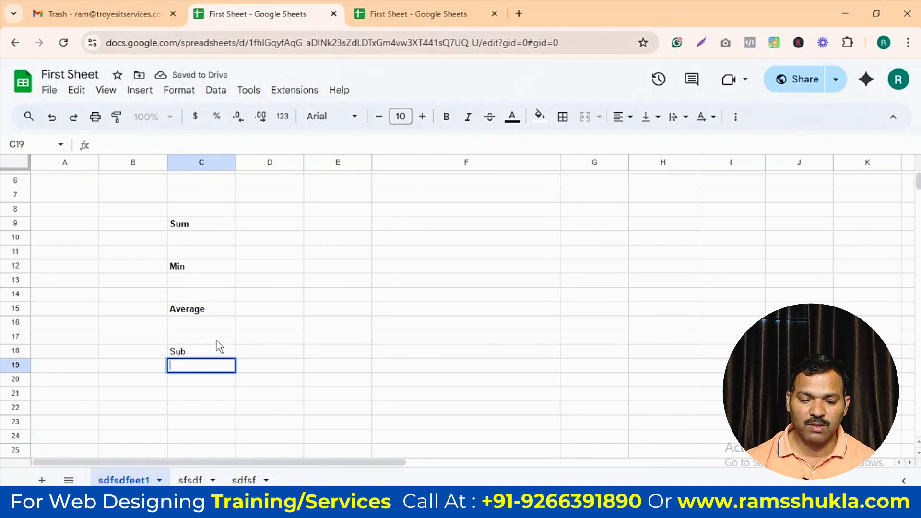
left_click(220, 351)
key("ctrl+b")
left_click(202, 395)
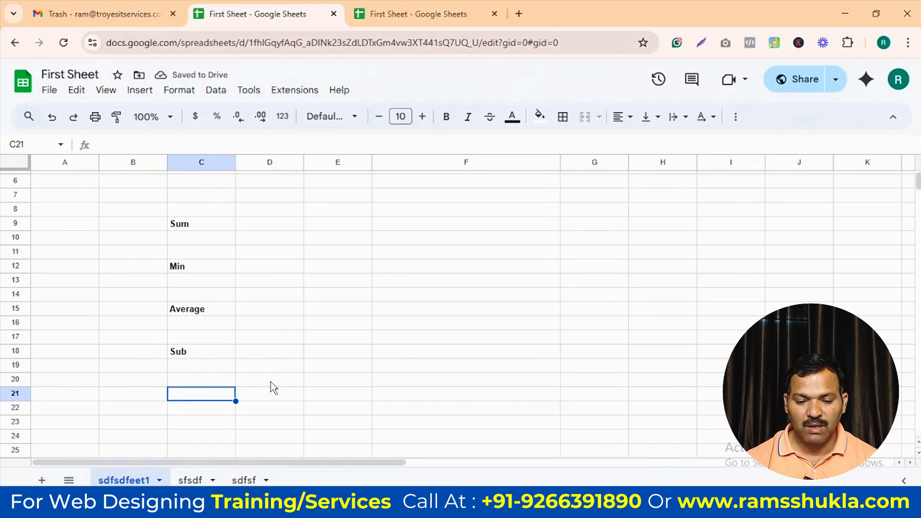
type("Multiply")
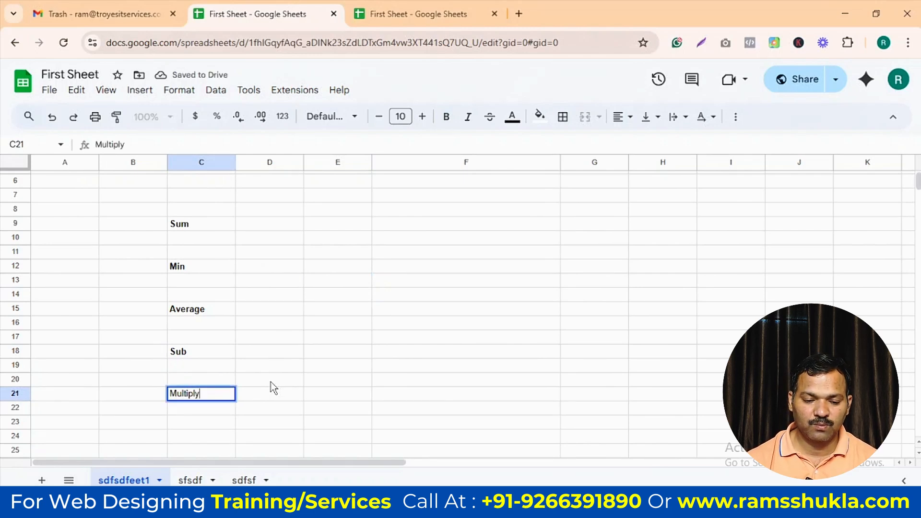
key("Return")
Enter 10 in D9 and 20 in E9 for the Sum row.
left_click(285, 226)
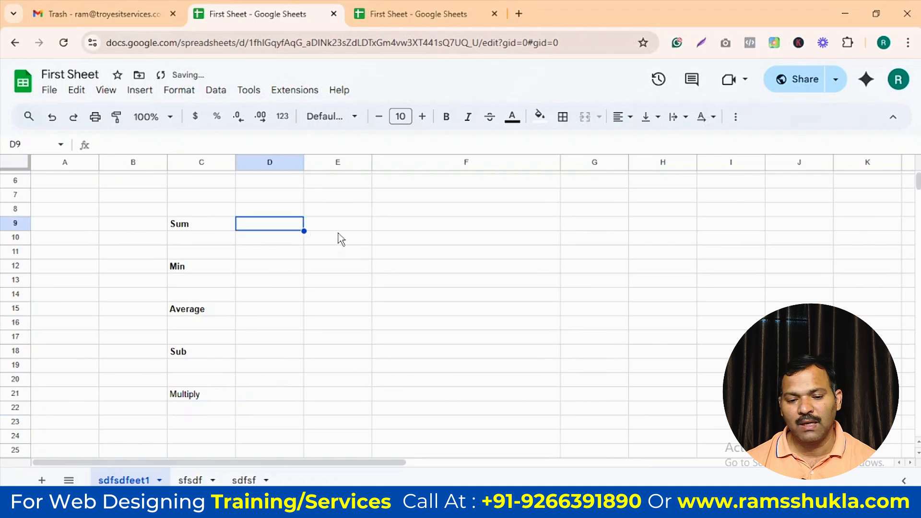
type("10")
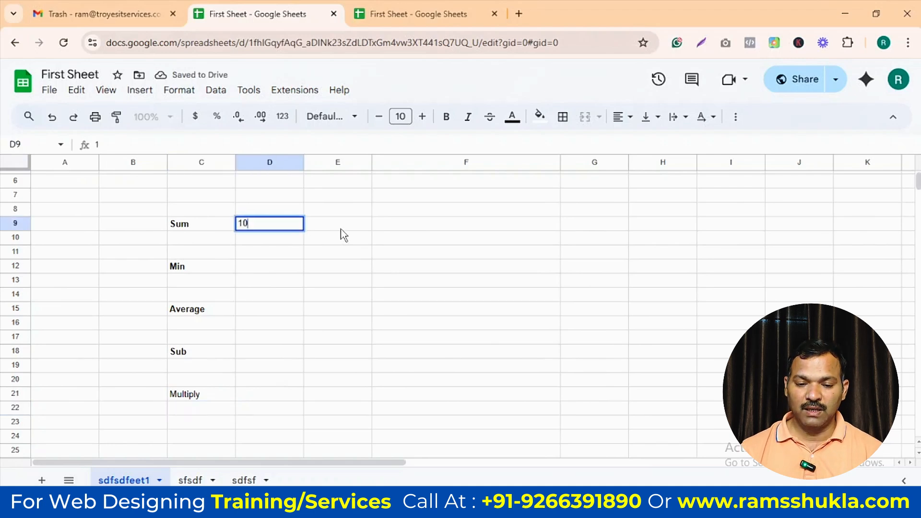
key("Tab")
type("20")
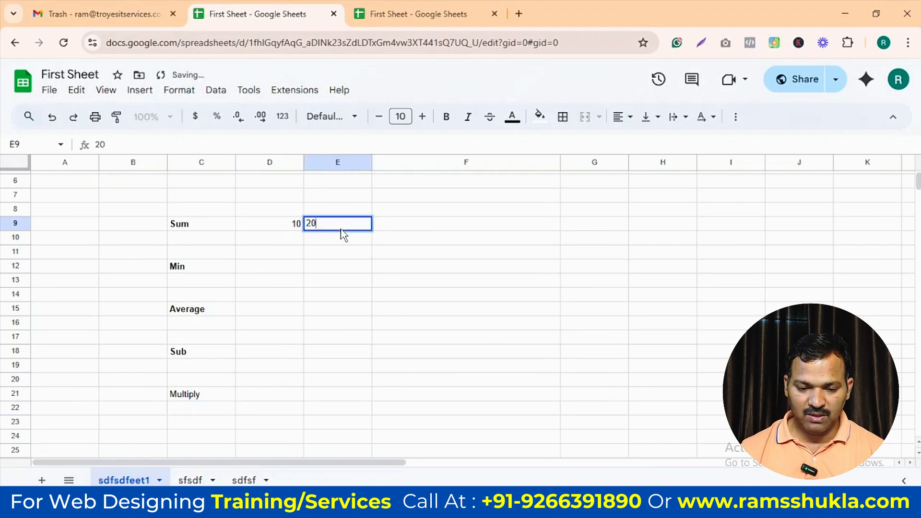
left_click(292, 266)
Copy the 10 and 20 pair into the Min, Average, Sub and Multiply rows.
left_click_drag(297, 225, 353, 237)
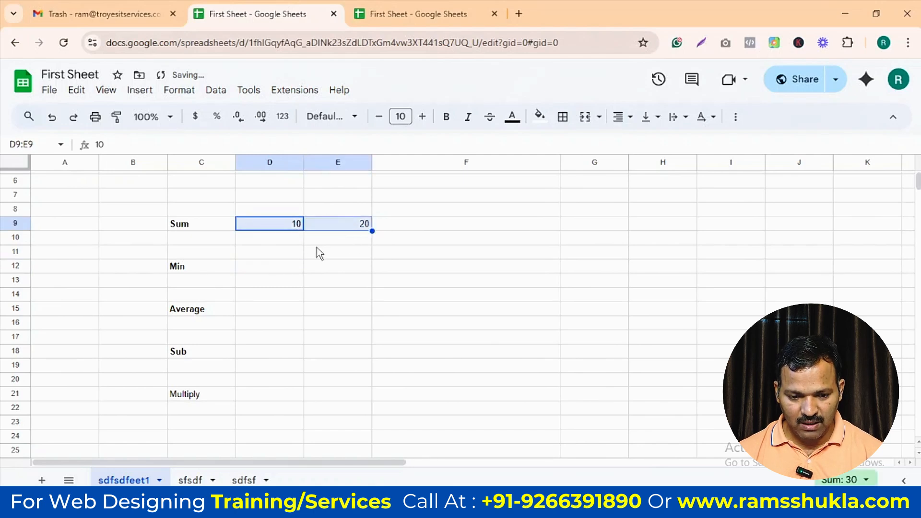
key("ctrl+c")
left_click(282, 269)
key("ctrl+v")
left_click(281, 311)
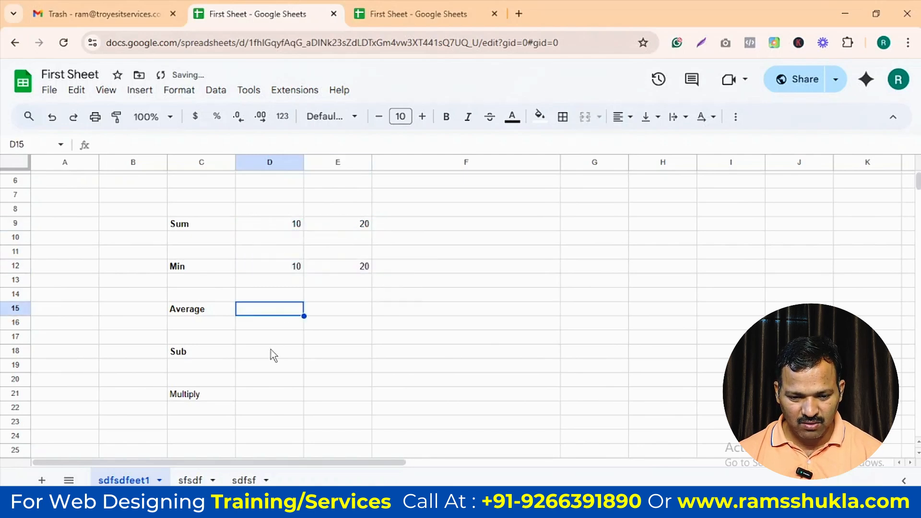
key("ctrl+v")
left_click(270, 352)
key("ctrl+v")
left_click(292, 393)
key("ctrl+v")
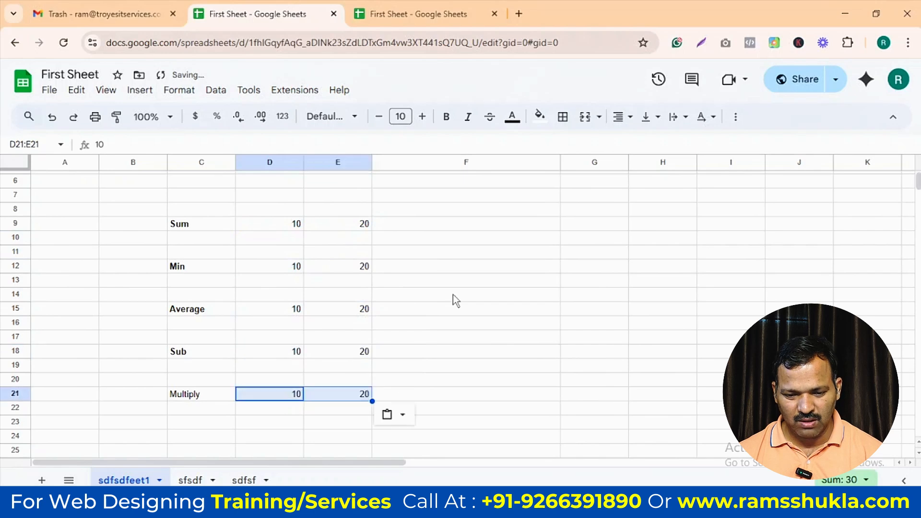
left_click(452, 295)
Add a bold, centred 'Result' heading in F8.
left_click(452, 211)
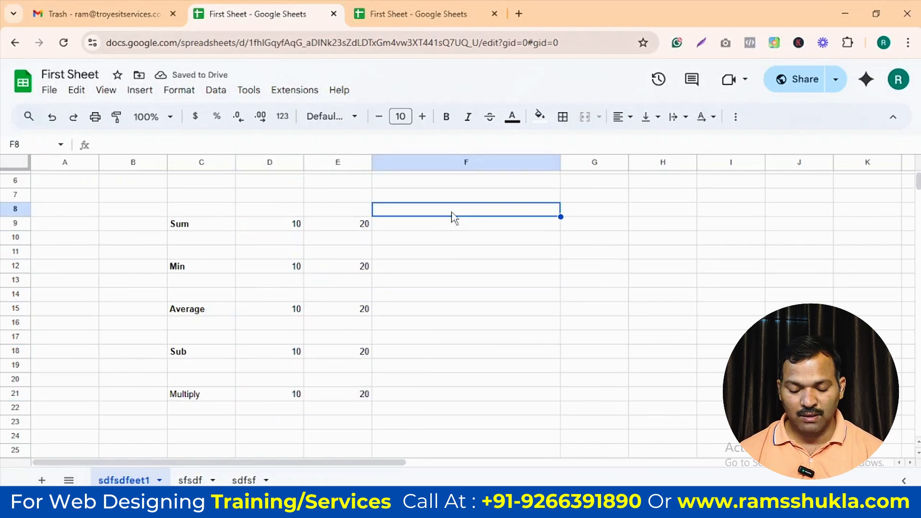
type("Result")
key("Return")
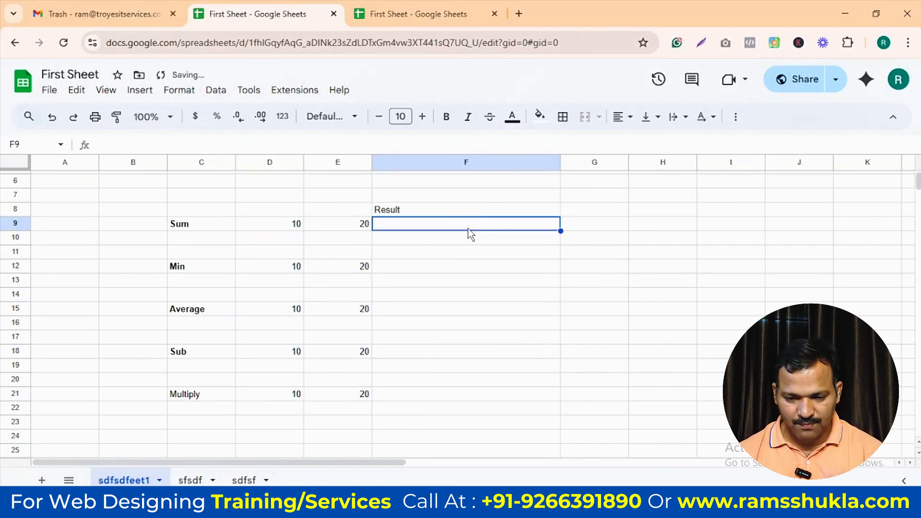
left_click(438, 211)
left_click(619, 117)
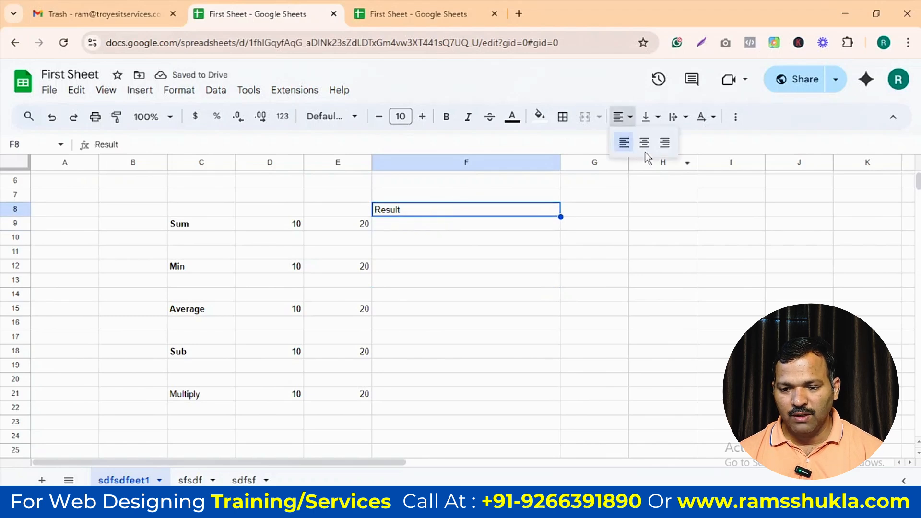
key("ctrl+shift+e")
key("ctrl+b")
left_click(432, 268)
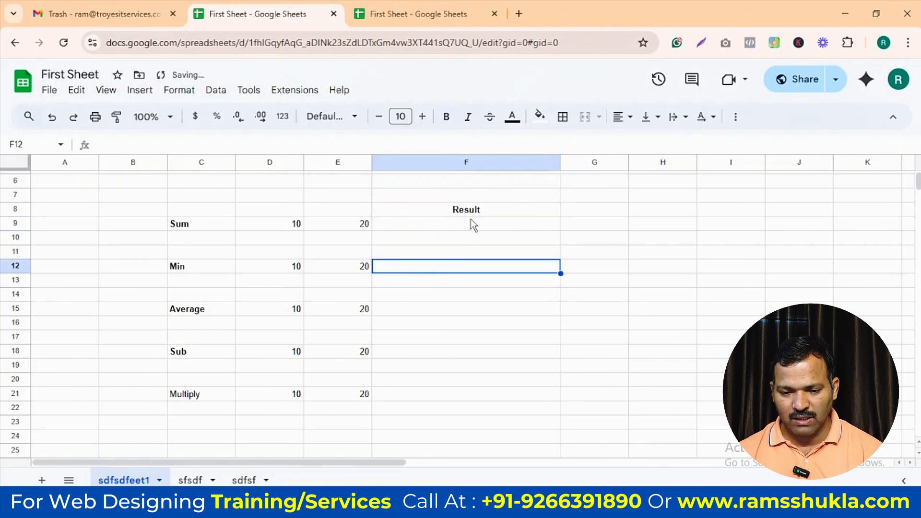
left_click(471, 222)
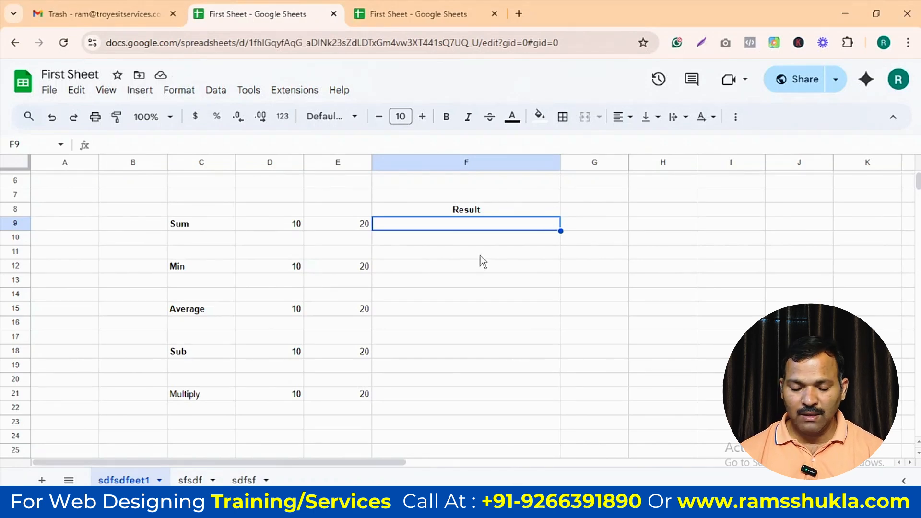
Enter =sum(d9:e9) in F9 so it shows 30.
type("=")
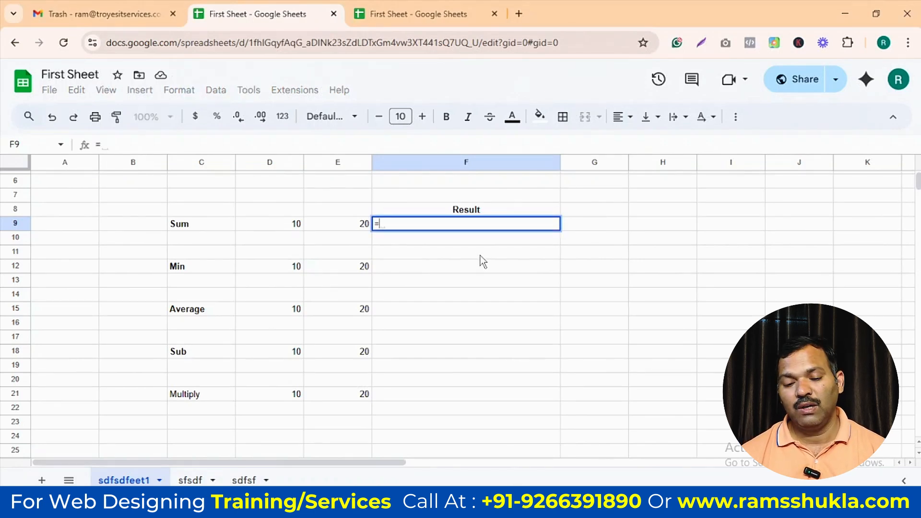
left_click_drag(298, 229, 356, 230)
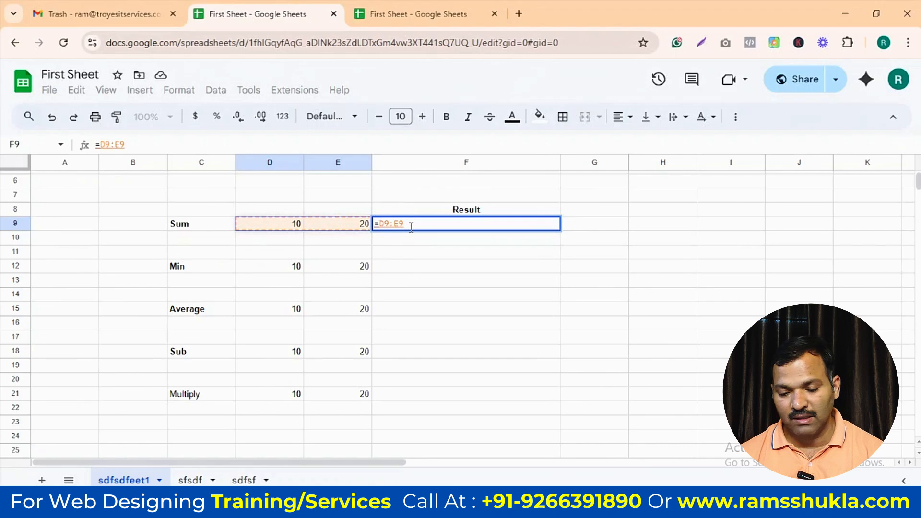
key("BackSpace")
key("BackSpace")
key("BackSpace")
key("BackSpace")
key("BackSpace")
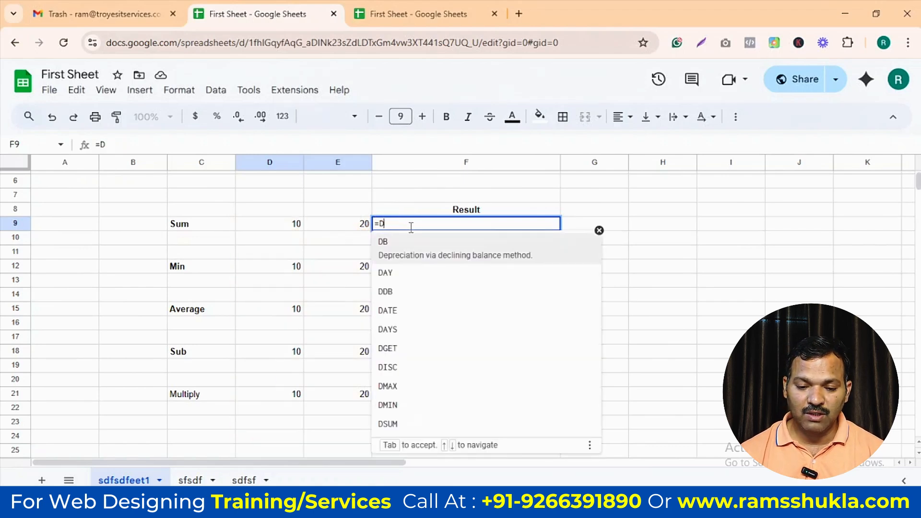
type("sum(")
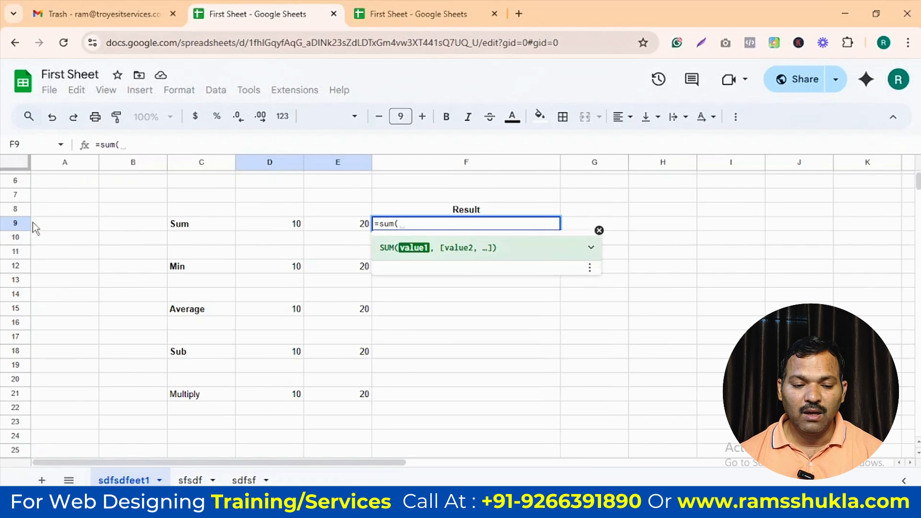
type("d9")
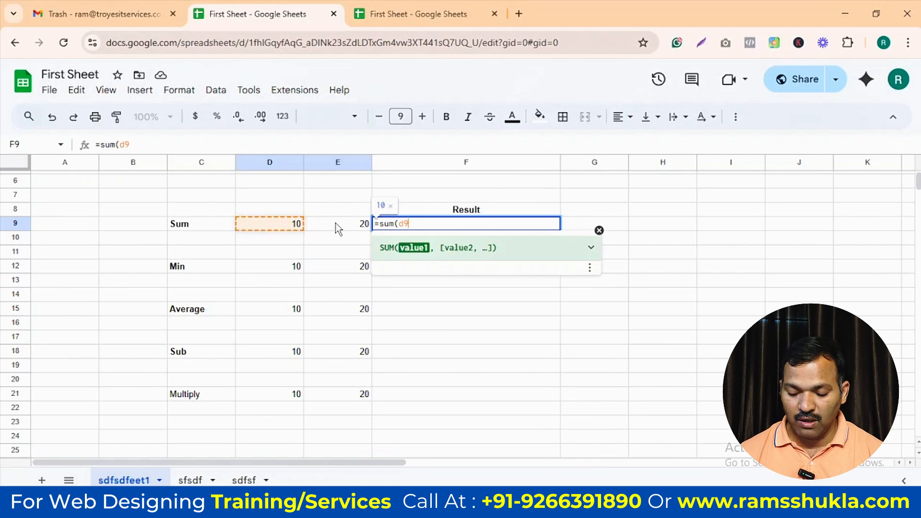
type(":e9)")
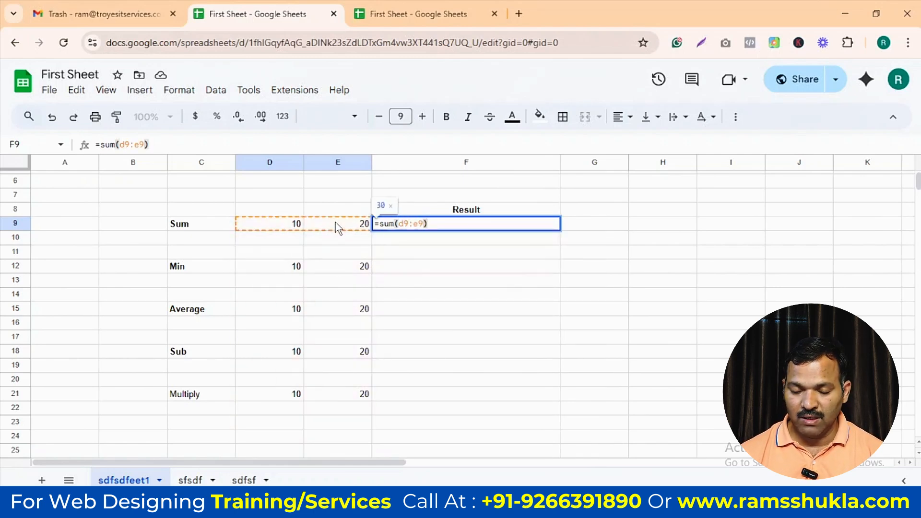
key("Return")
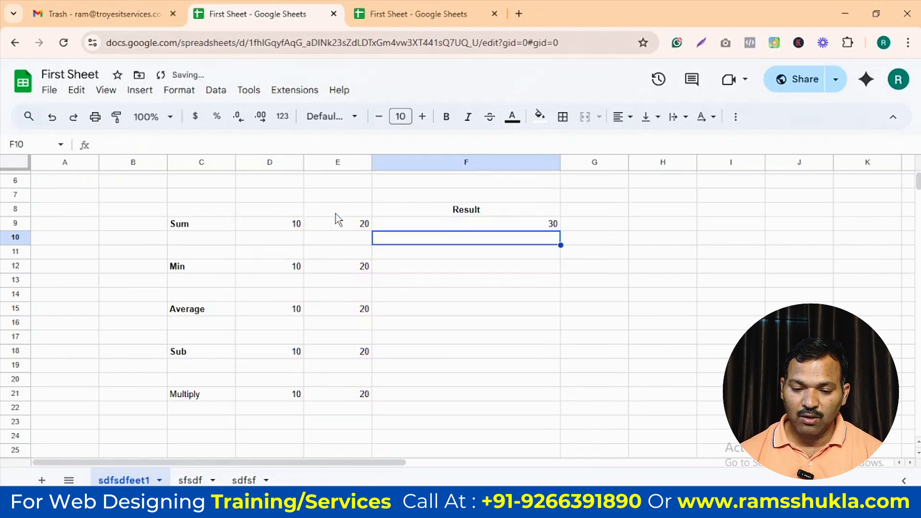
left_click(538, 225)
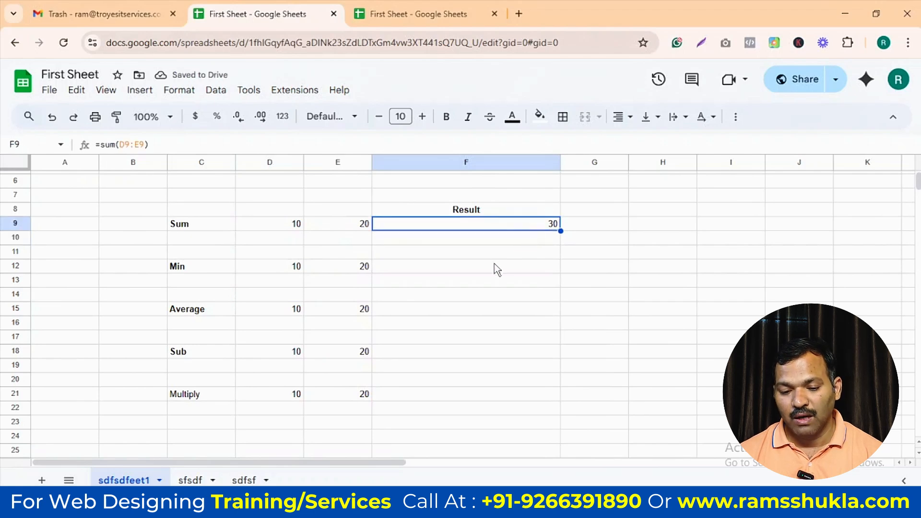
Enter =MIN(D12:E12) in F12 so it shows 10.
left_click(525, 270)
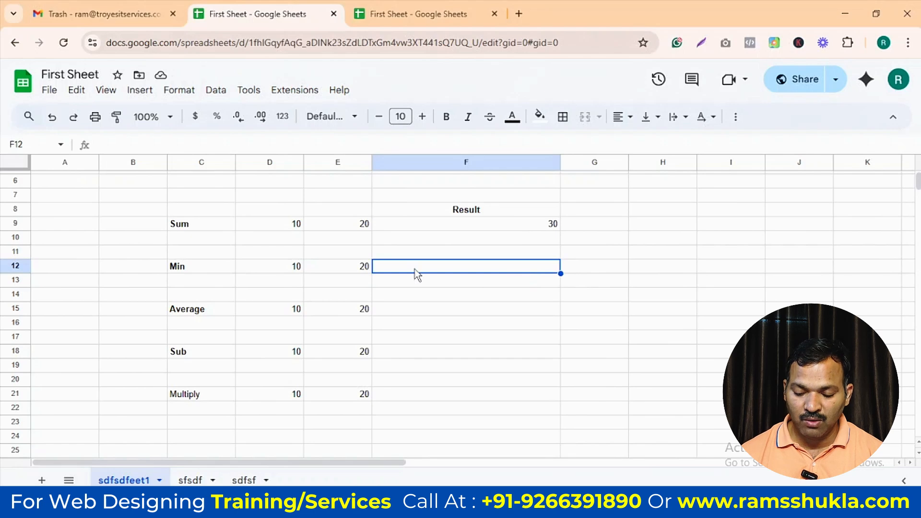
type("=MIN(")
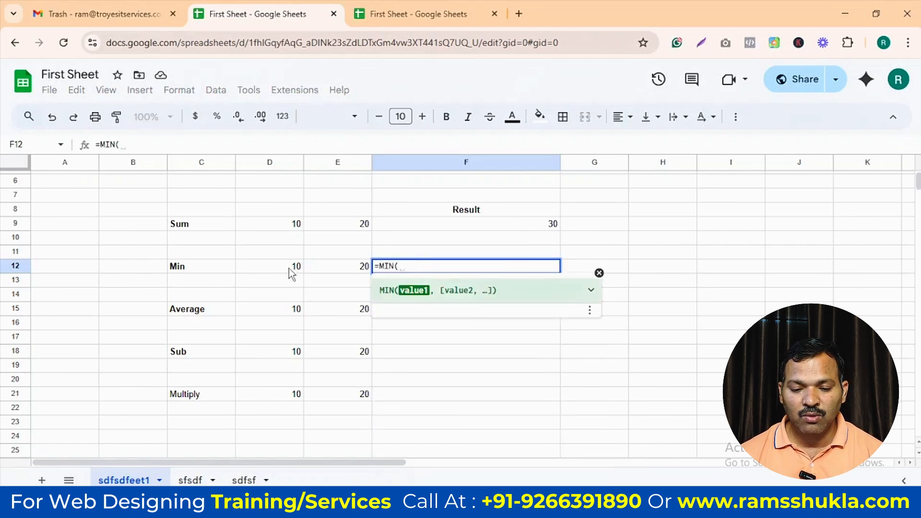
left_click_drag(294, 272, 331, 277)
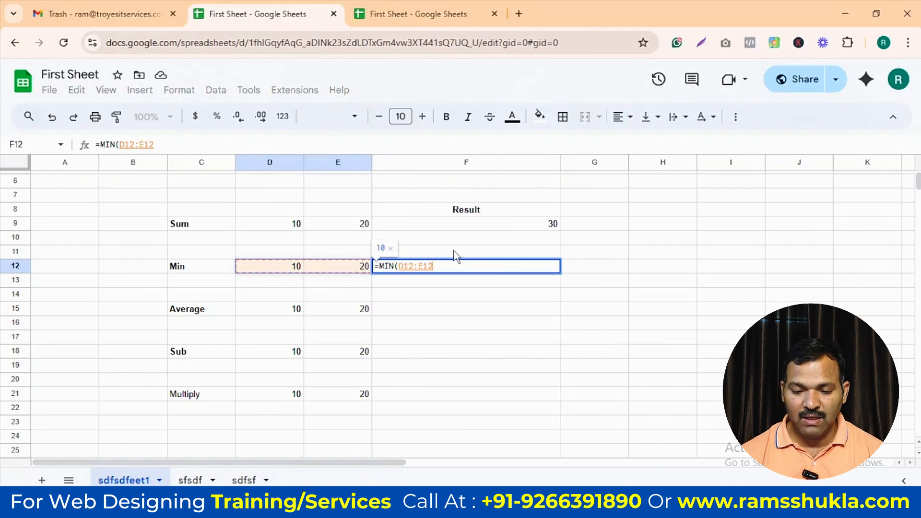
key("Return")
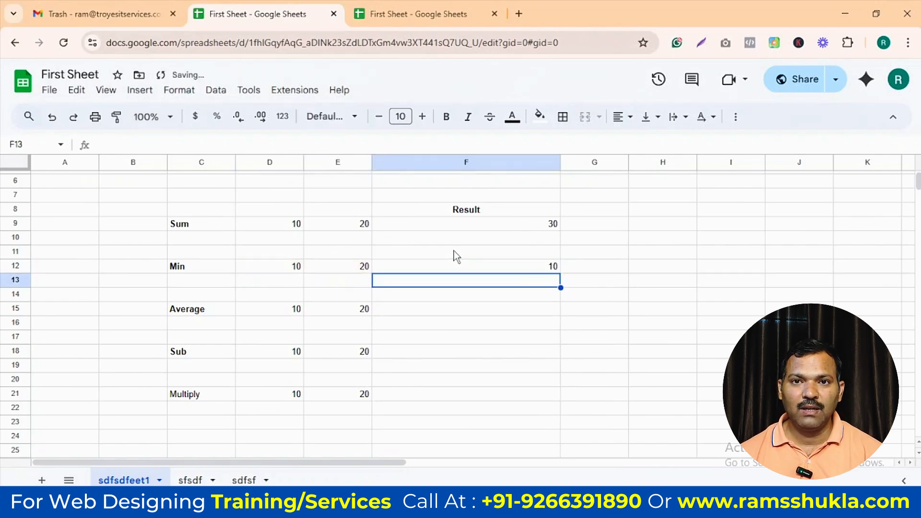
Review F12's formula and D12's value, then move down to F21 for the Multiply row.
left_click(525, 267)
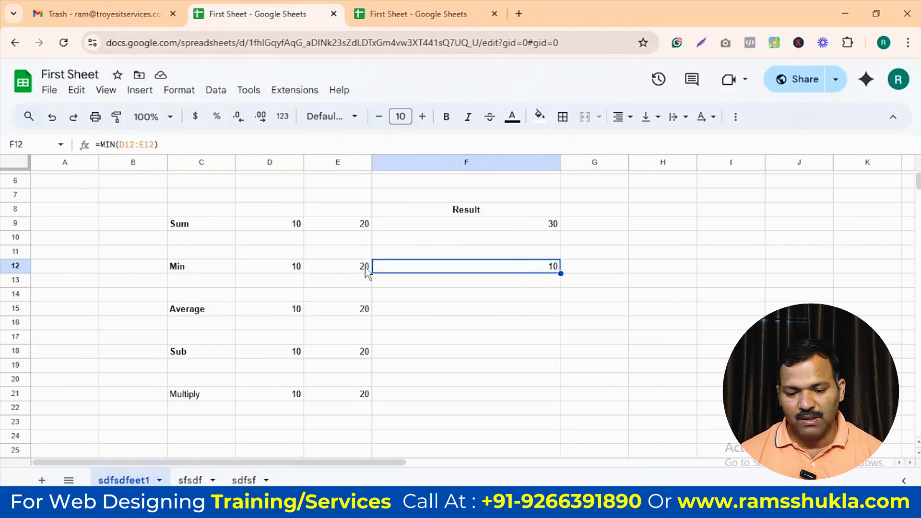
left_click(297, 269)
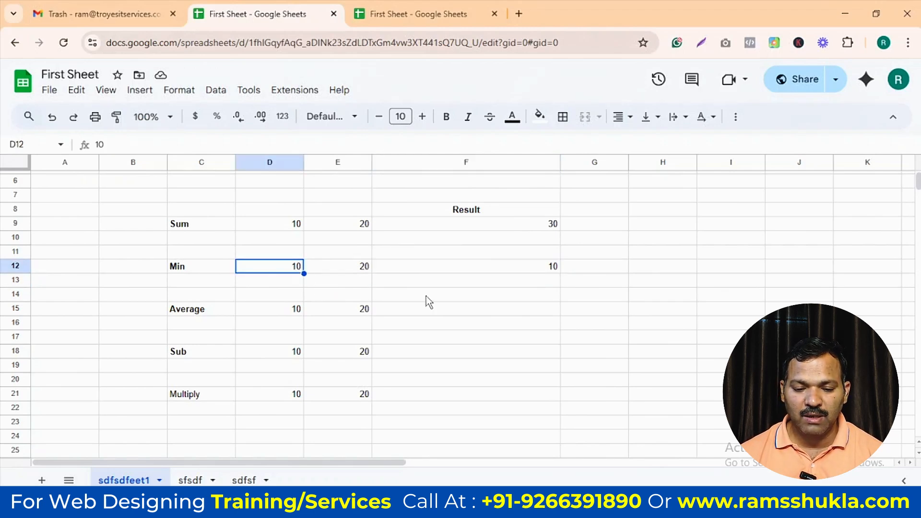
left_click(513, 309)
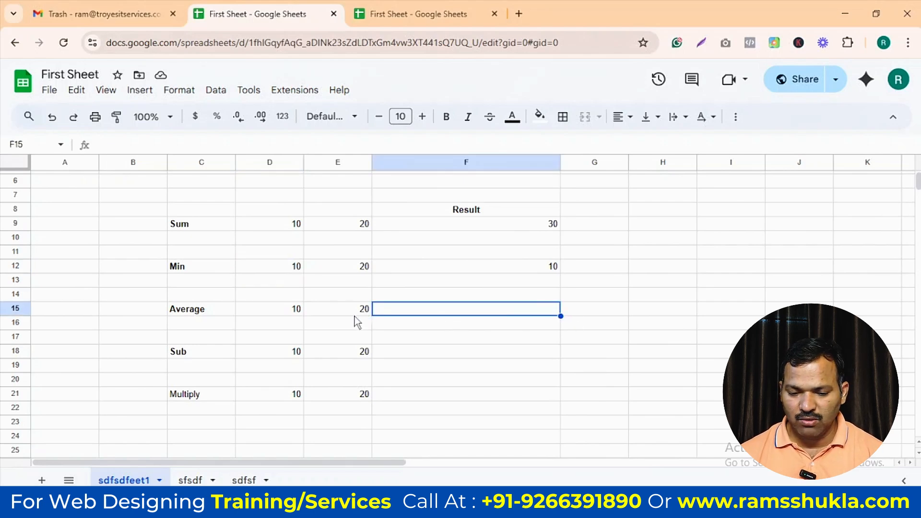
left_click(532, 354)
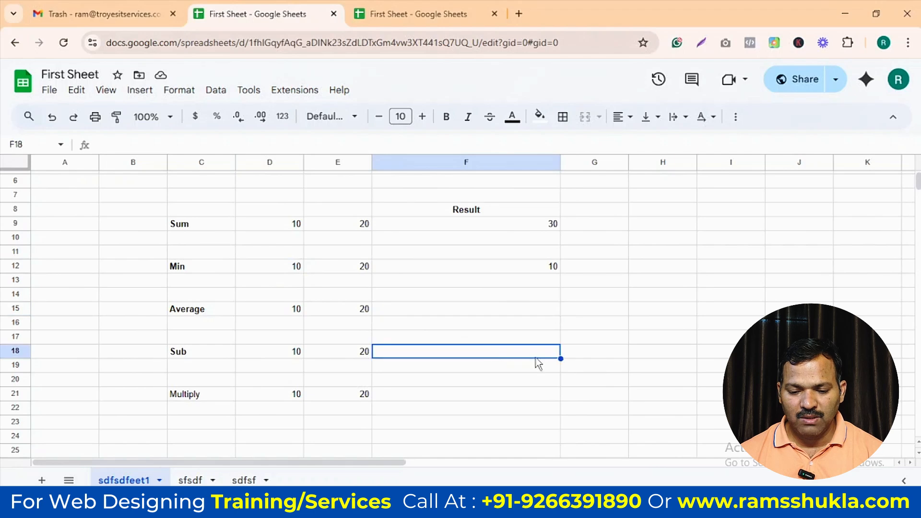
left_click(476, 390)
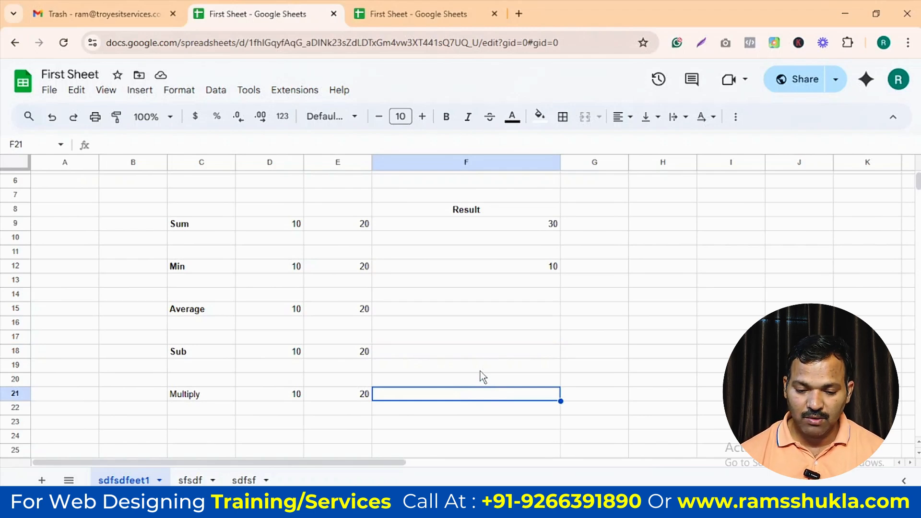
Enter =D21*E21 in F21 to show 200, then reselect F12 to review its MIN formula.
type("=")
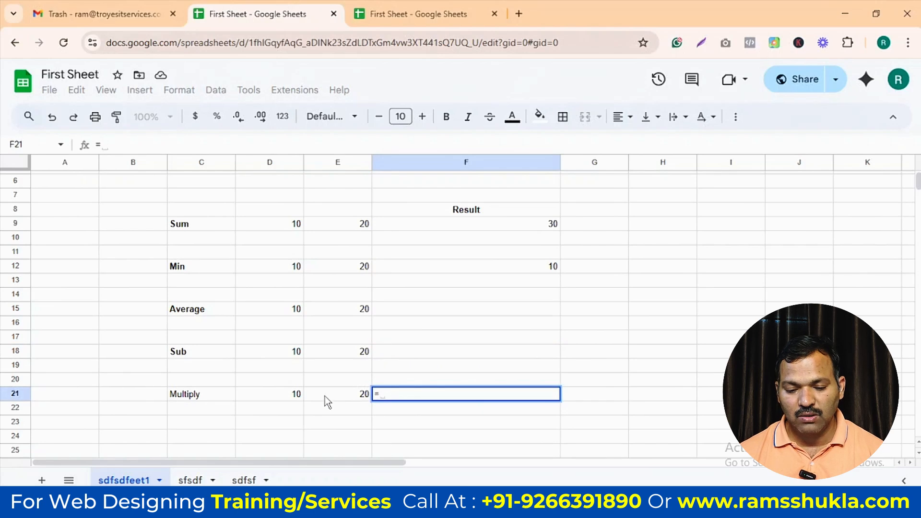
left_click(295, 396)
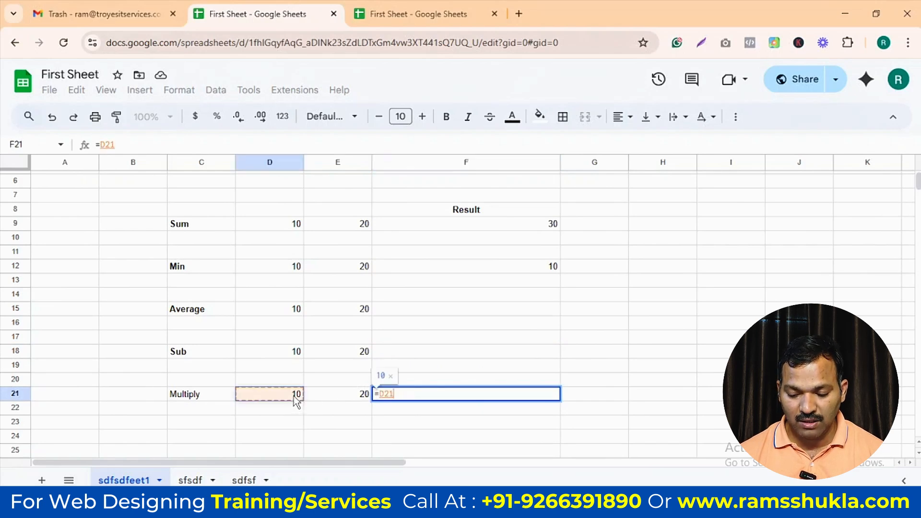
type("*")
left_click(344, 399)
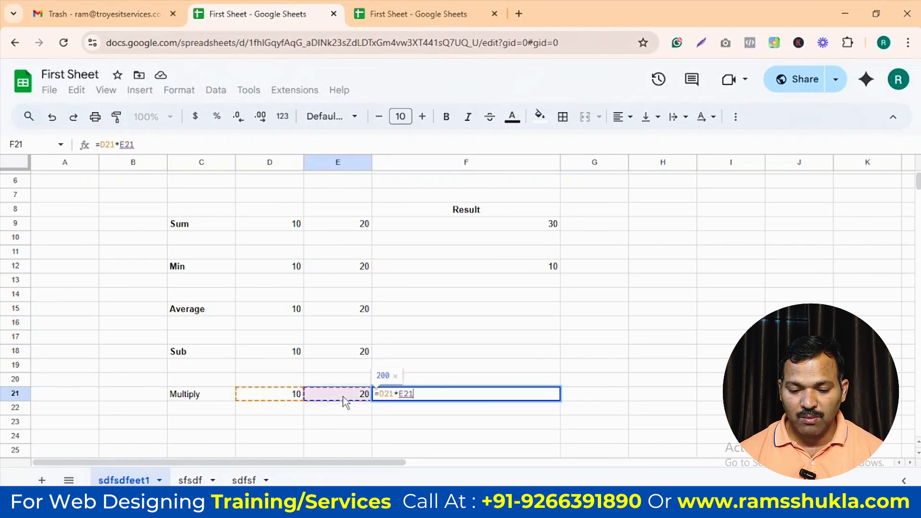
key("Return")
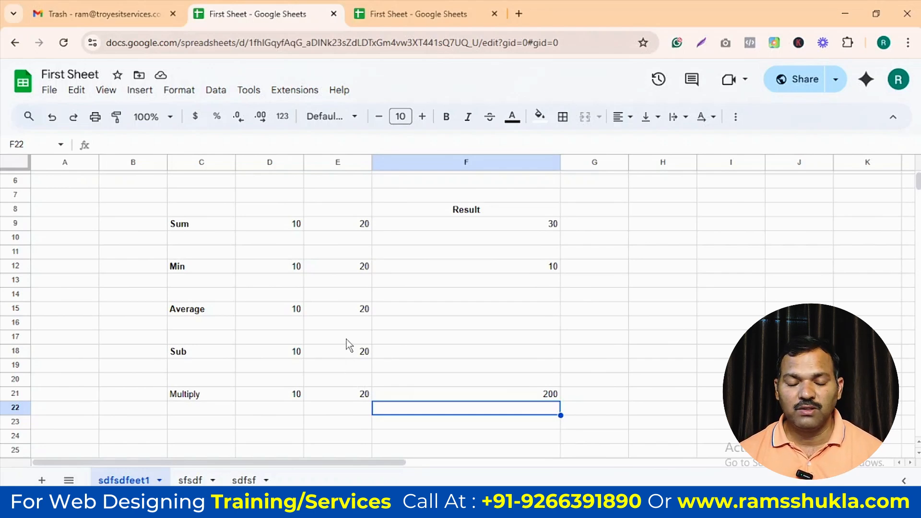
scroll(432, 326, "up", 2)
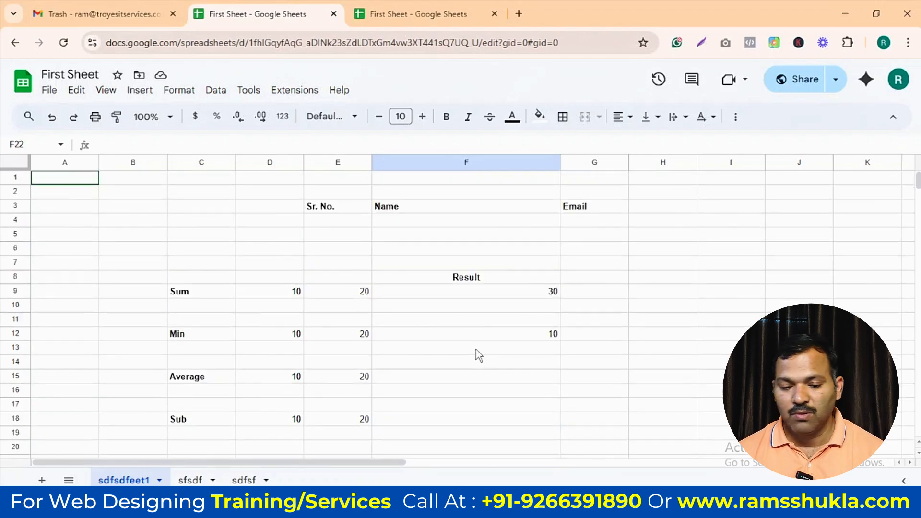
left_click(384, 334)
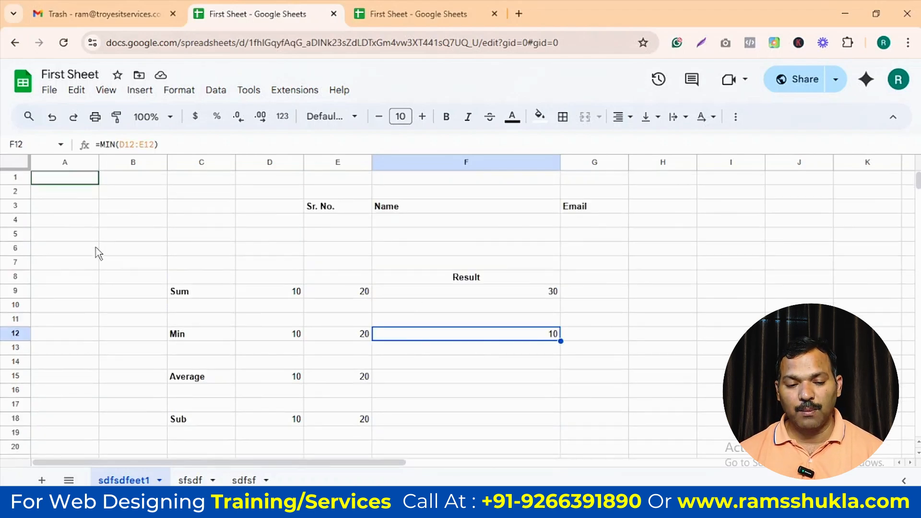
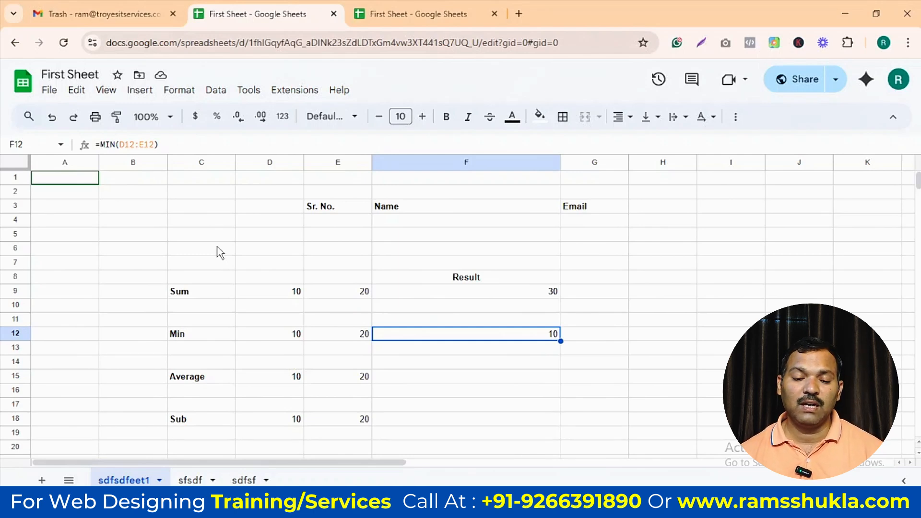
Browse the Insert and Format menus without applying anything.
left_click(227, 255)
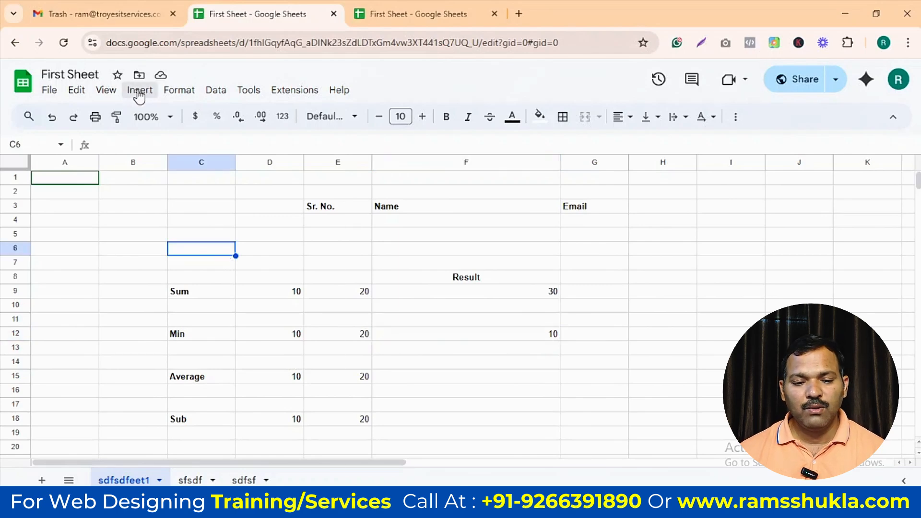
left_click(178, 90)
mouse_move(137, 91)
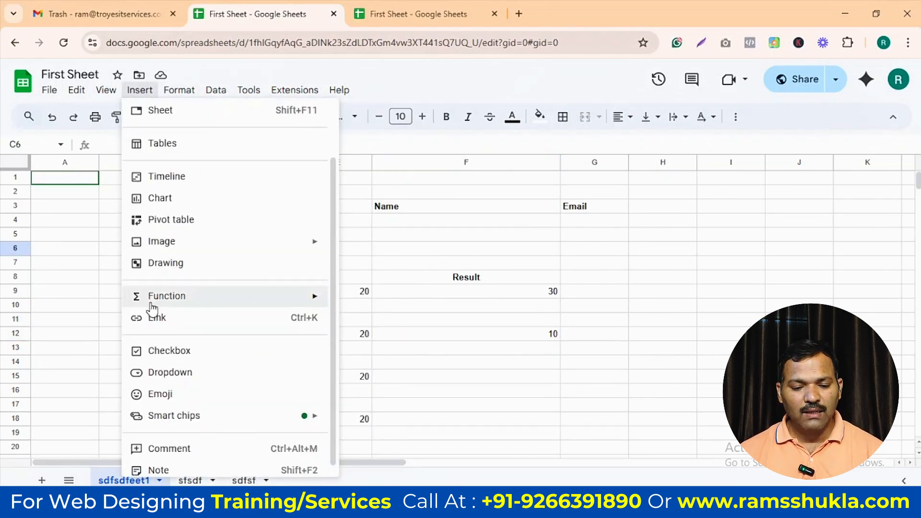
scroll(163, 338, "down", 1)
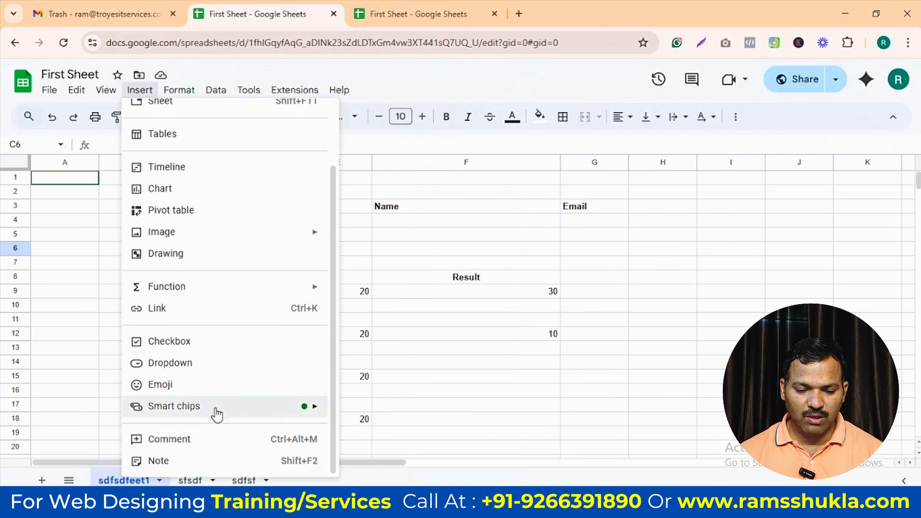
left_click(461, 334)
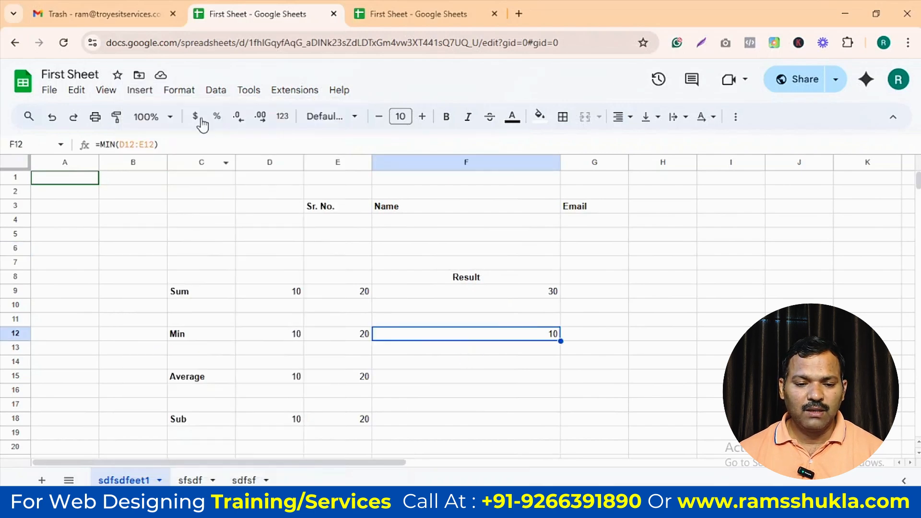
left_click(184, 91)
mouse_move(197, 147)
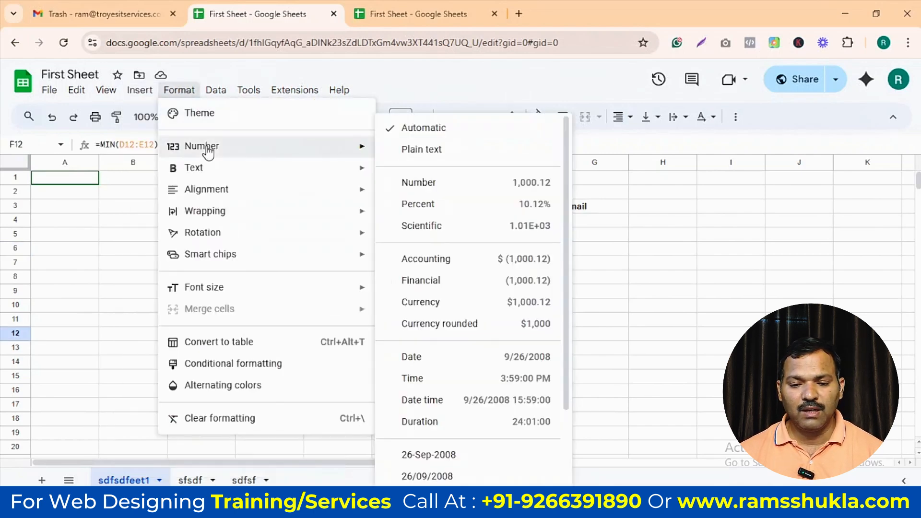
left_click(673, 232)
Clear the stray text typed into A5 and enter 12345 in D6.
left_click(83, 234)
type("asdfadsfasf")
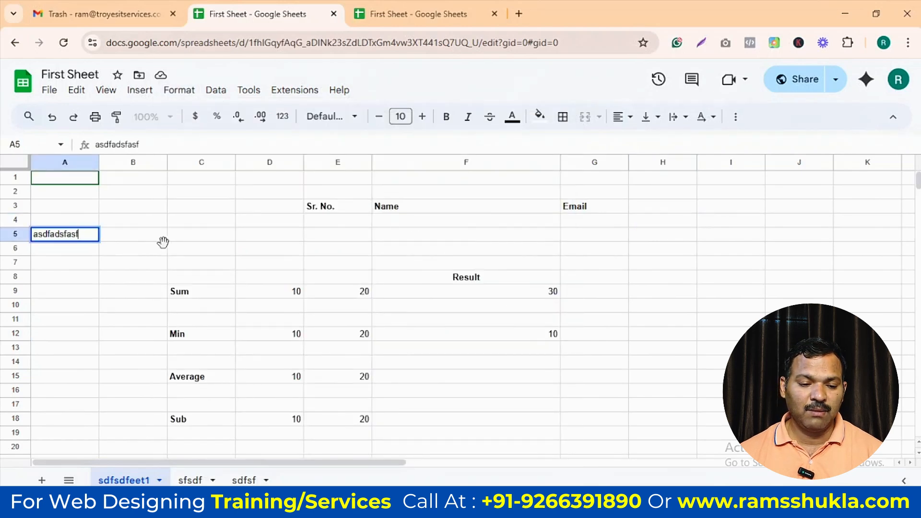
left_click(163, 242)
left_click(82, 236)
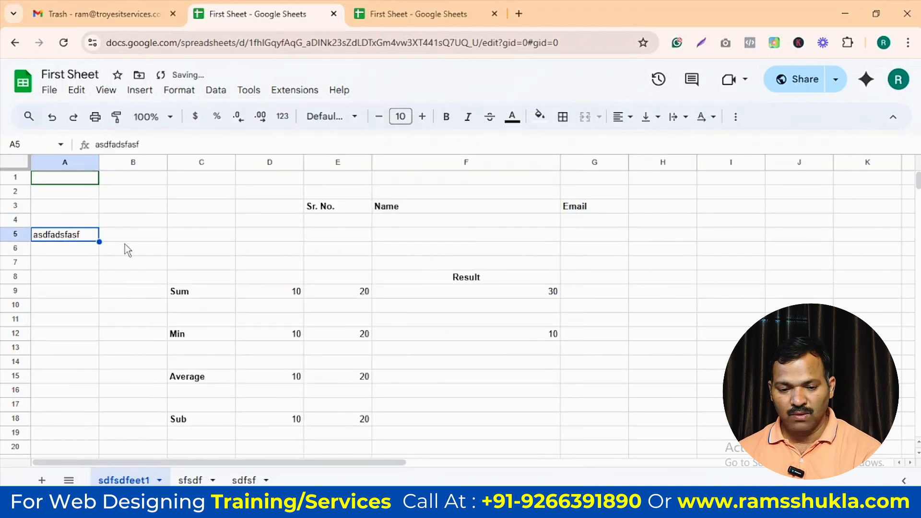
key("Delete")
left_click(268, 249)
type("12345")
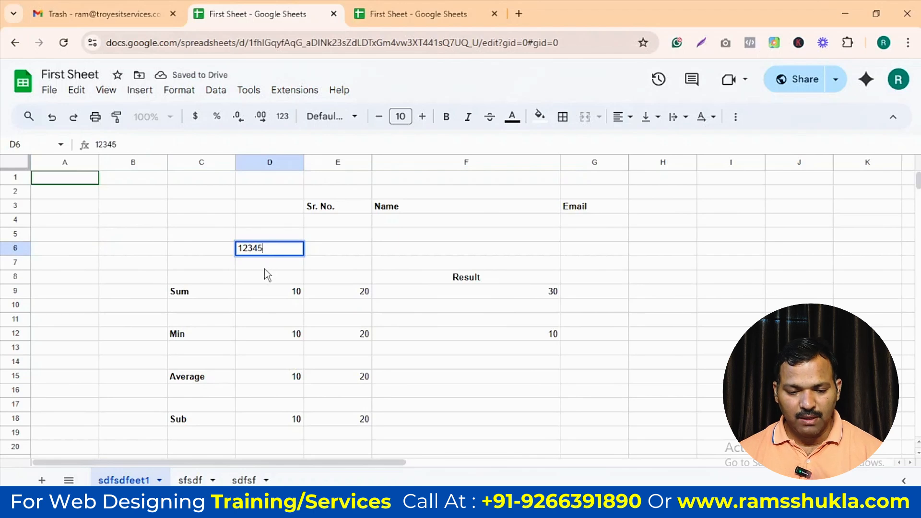
key("Return")
Format D6 as Number and adjust decimal places so it shows 12,345.0000.
left_click(270, 249)
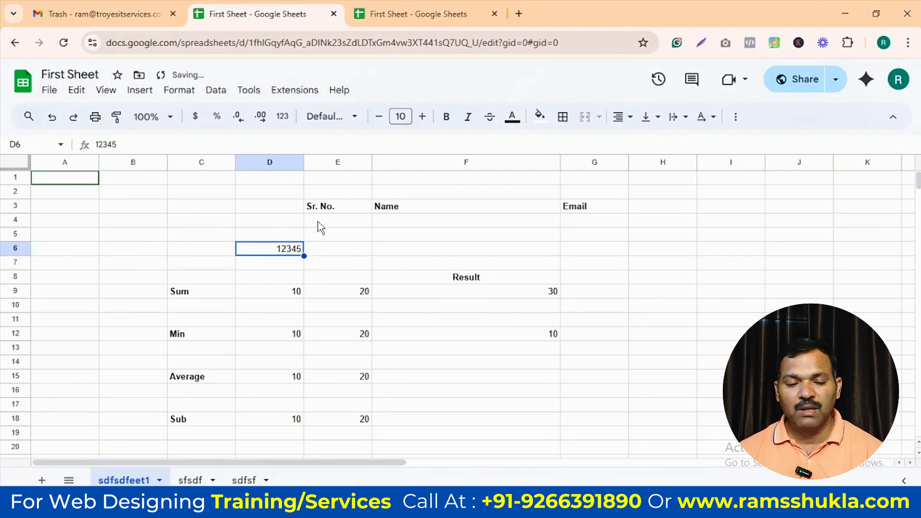
left_click(179, 90)
mouse_move(213, 149)
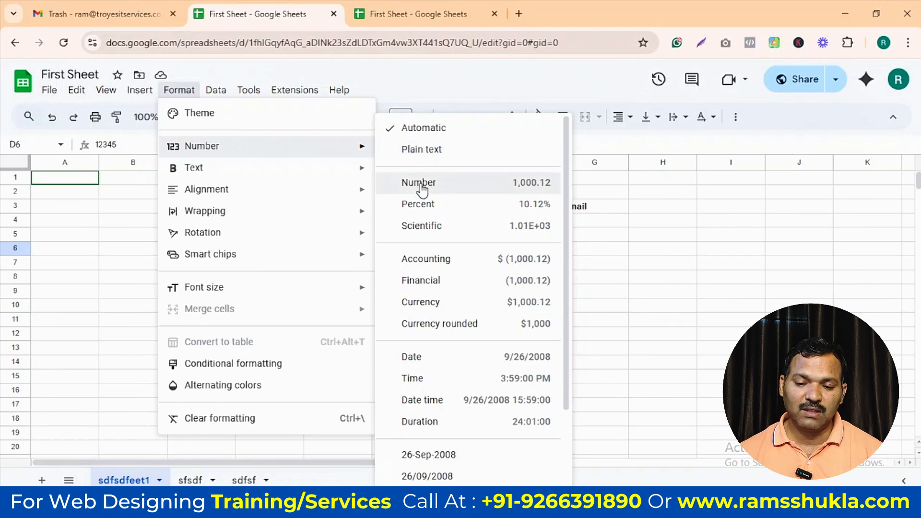
left_click(421, 185)
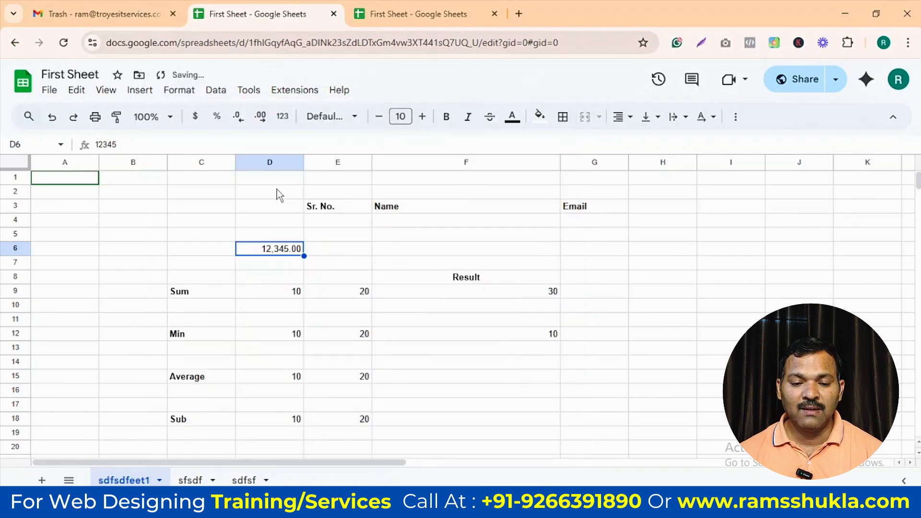
left_click(242, 121)
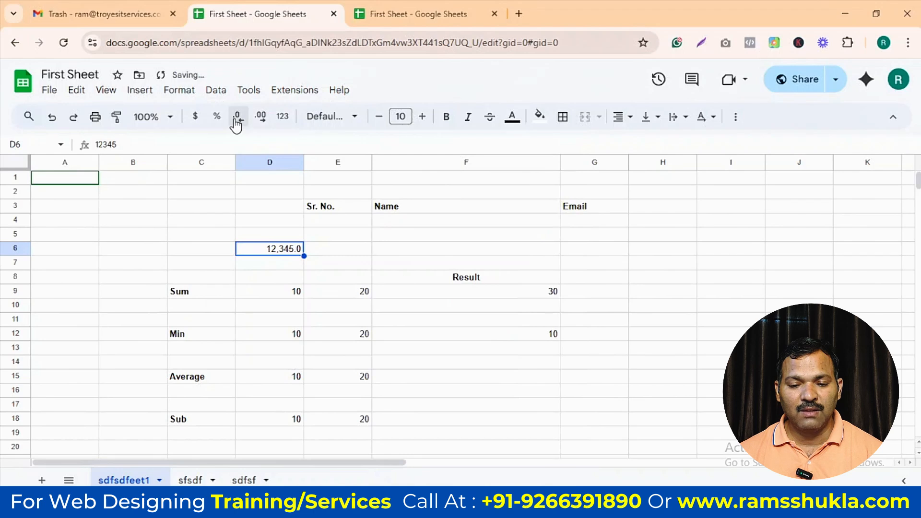
left_click(263, 121)
left_click(263, 120)
left_click(265, 121)
left_click(243, 121)
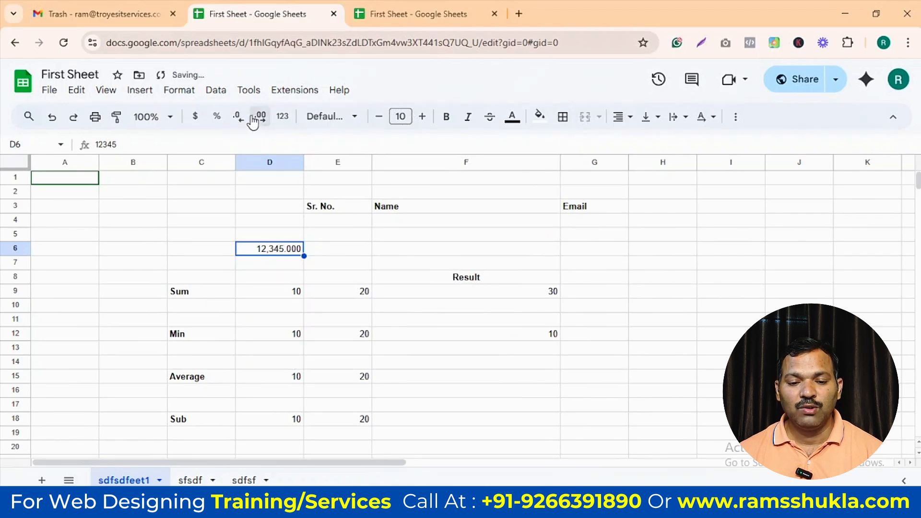
left_click(252, 121)
left_click(179, 90)
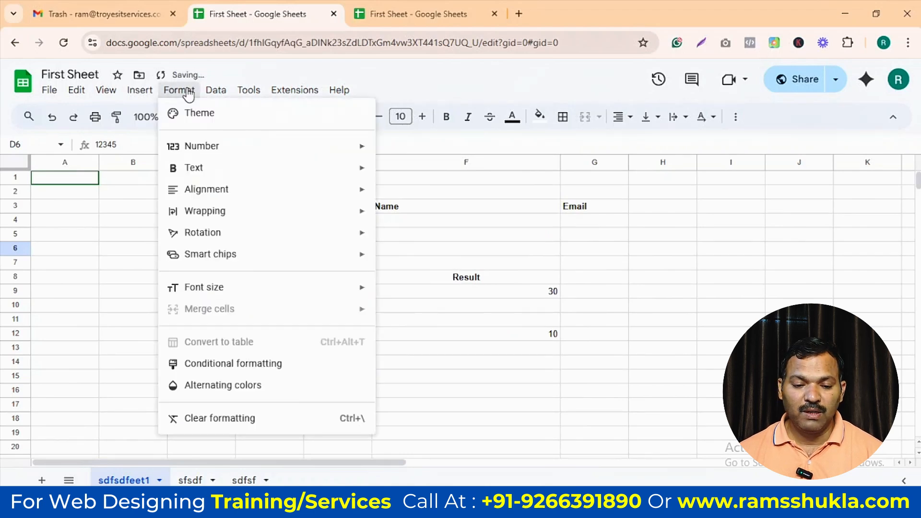
mouse_move(243, 193)
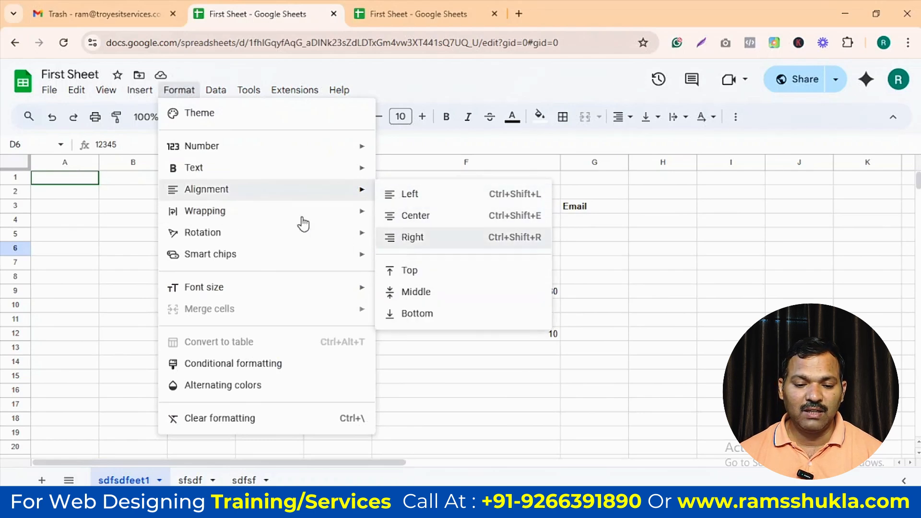
Enter the sample string 'zzfsdsadasdasdasdasd' in G5 under Email.
mouse_move(290, 211)
left_click(509, 331)
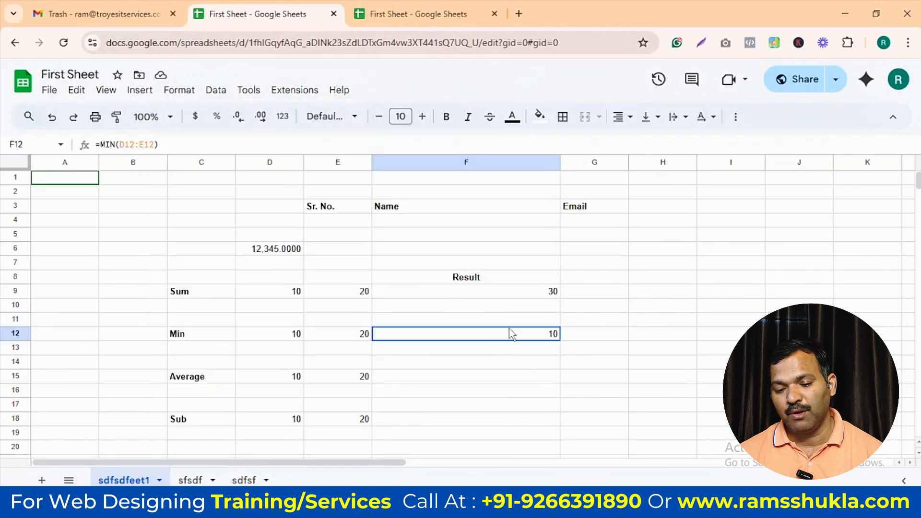
left_click(657, 219)
left_click(621, 235)
type("zzfsdsadasdasdasdasd")
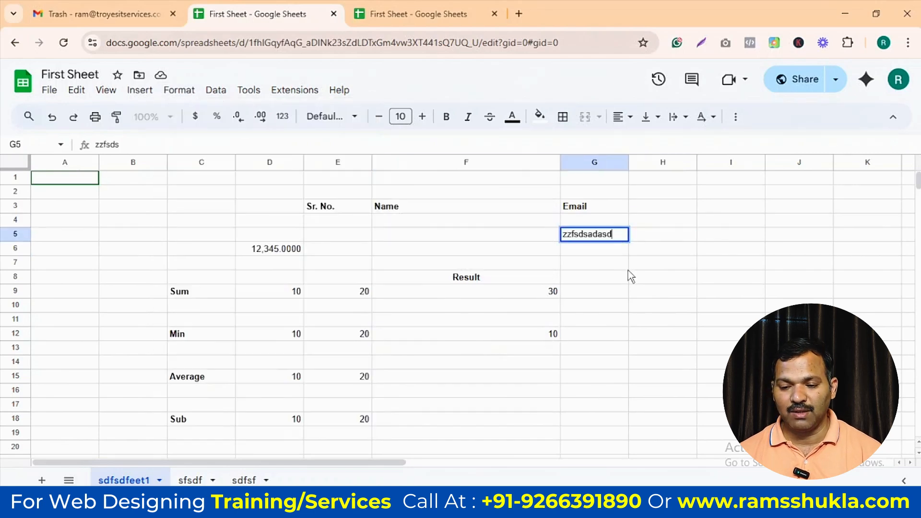
left_click(636, 294)
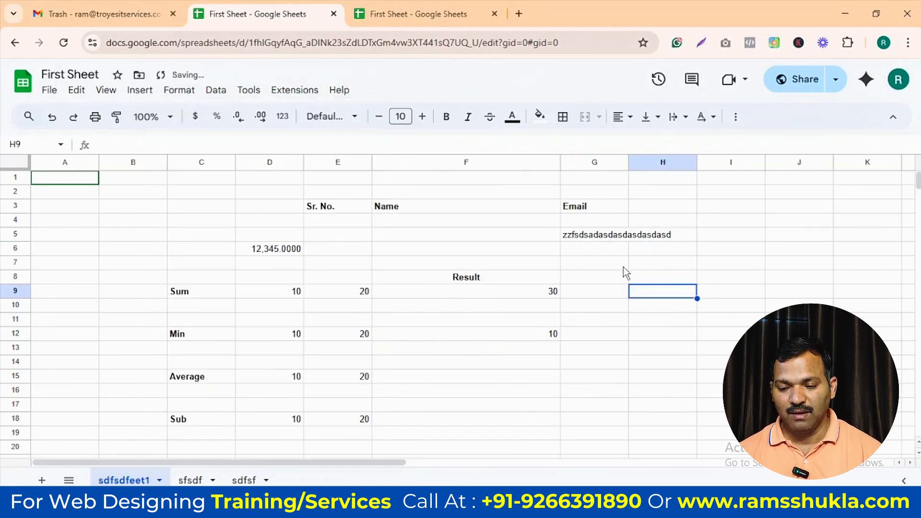
Set G5's text wrapping to Overflow so it spills into the next column.
left_click(603, 238)
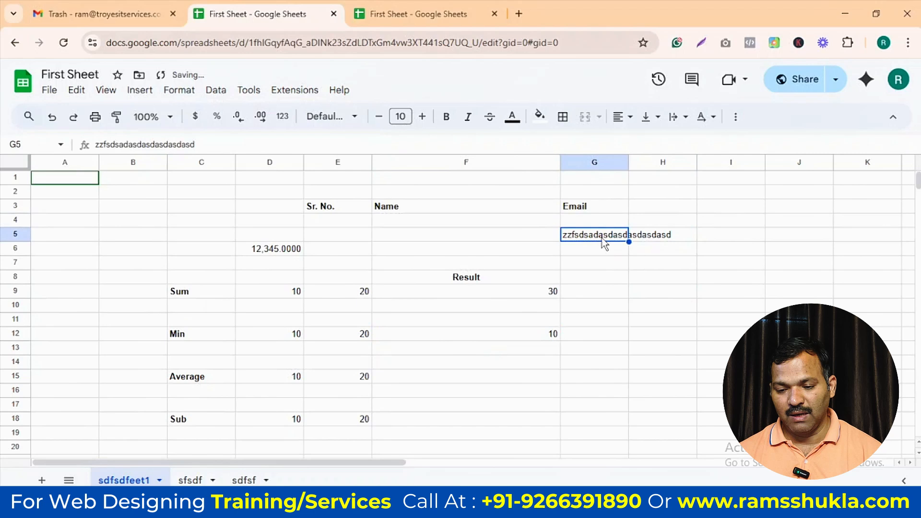
left_click(179, 91)
mouse_move(222, 212)
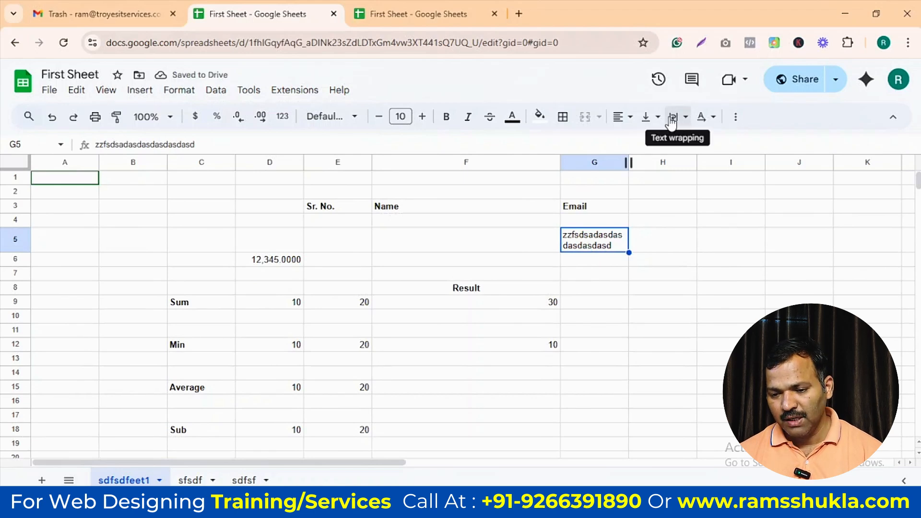
left_click(684, 129)
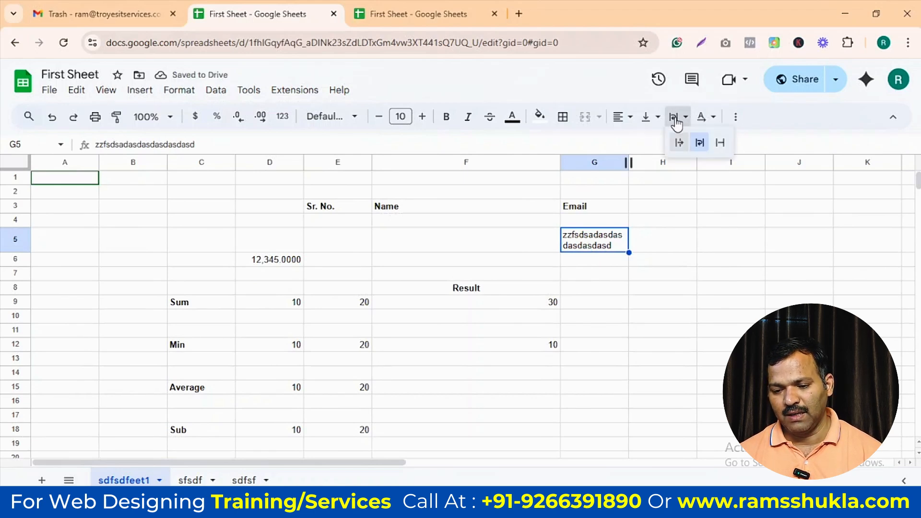
left_click(679, 142)
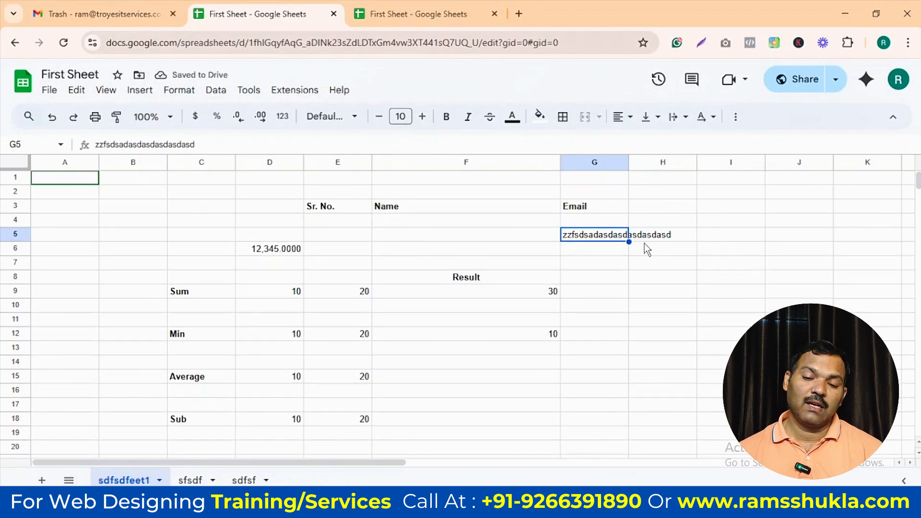
left_click(594, 265)
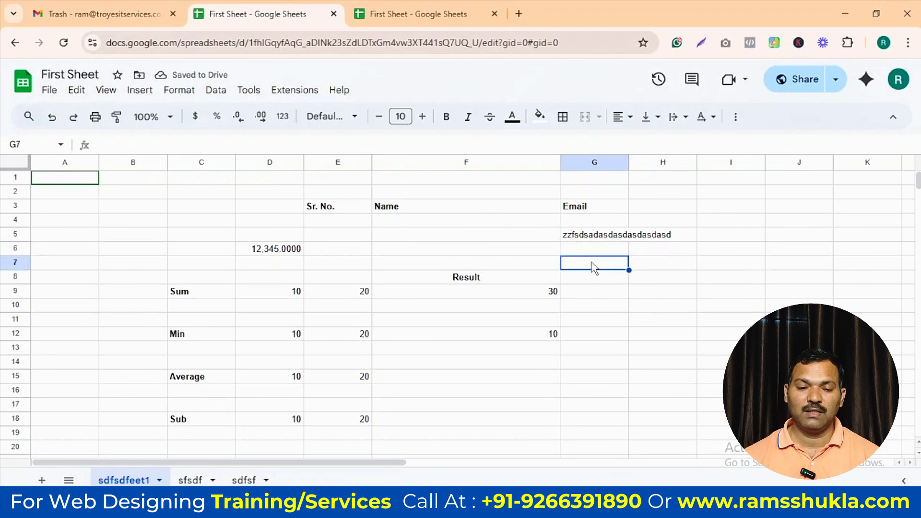
Tilt G5's text rotation upward, then undo it so the text is upright.
left_click(180, 92)
mouse_move(235, 234)
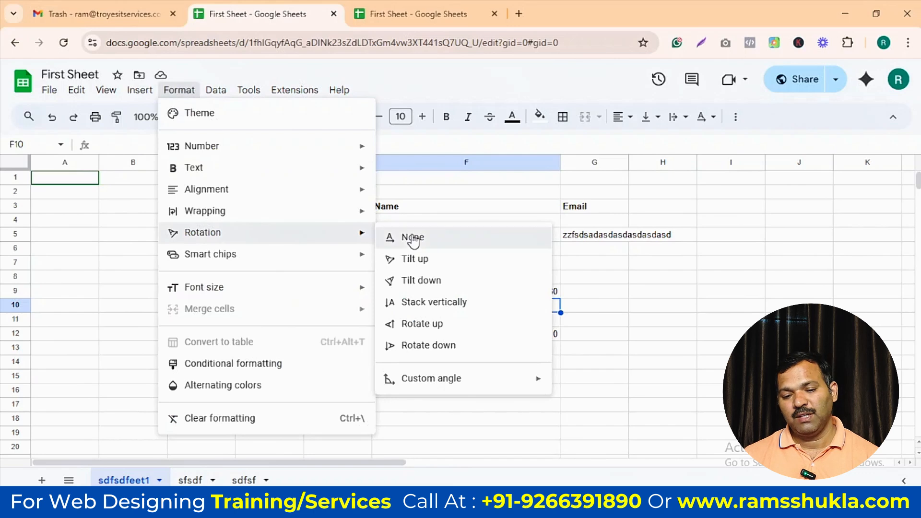
left_click(633, 282)
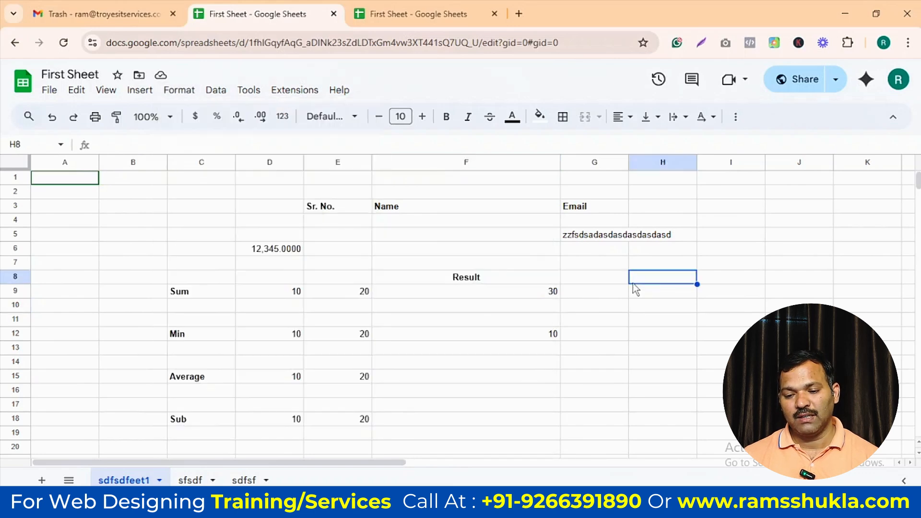
left_click(604, 239)
left_click(180, 90)
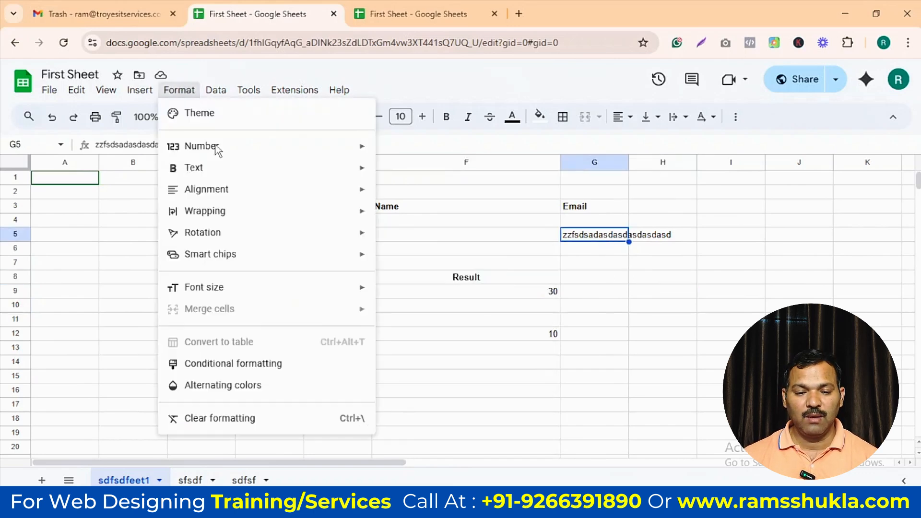
mouse_move(310, 243)
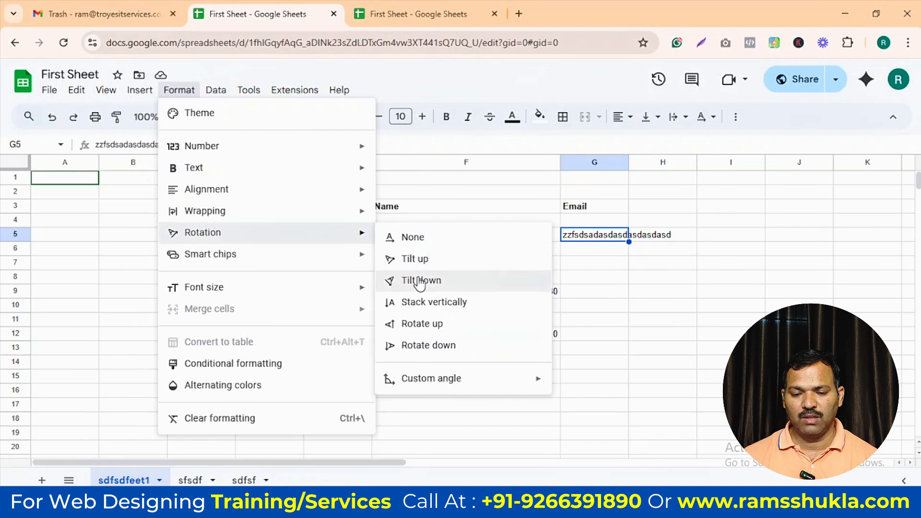
left_click(417, 259)
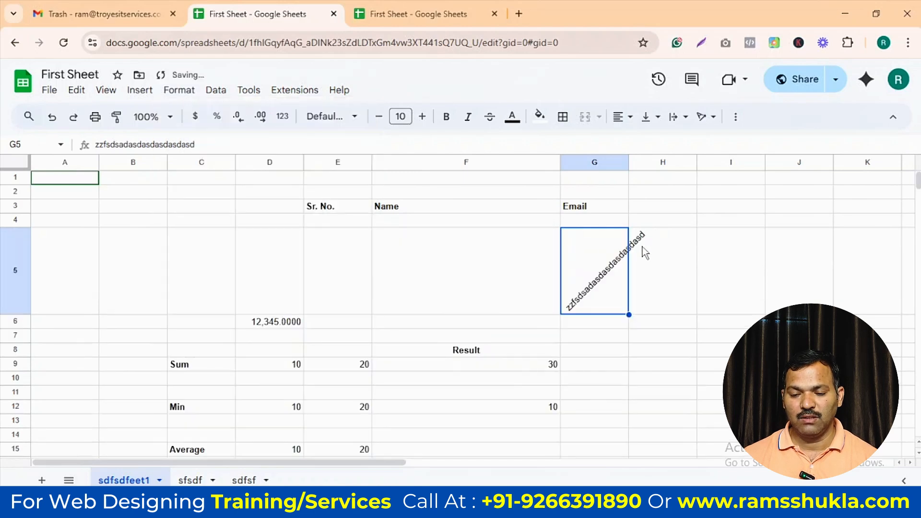
key("ctrl+z")
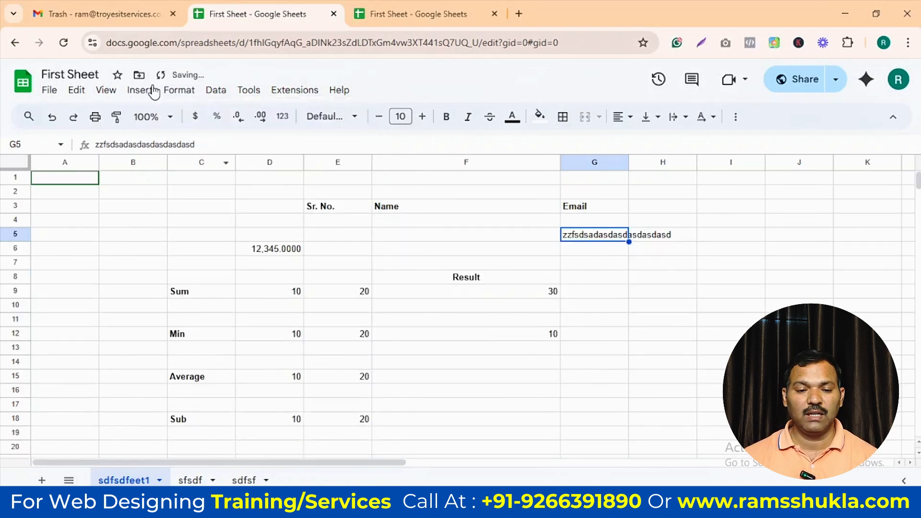
Set G5's font size to 18.
left_click(180, 90)
mouse_move(249, 287)
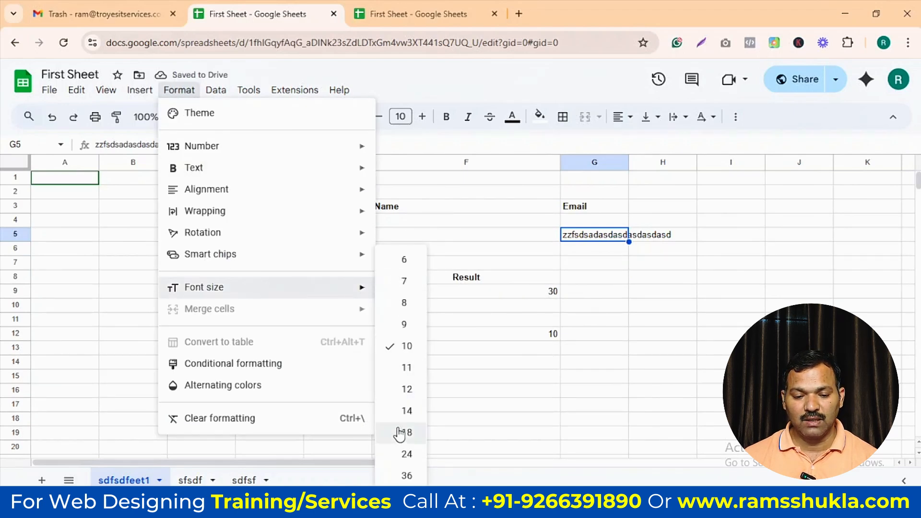
mouse_move(345, 287)
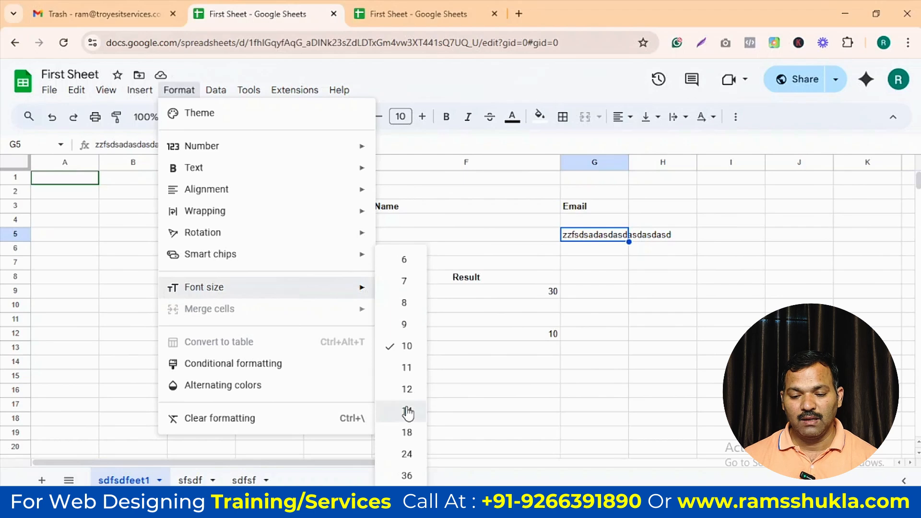
left_click(408, 431)
left_click(179, 89)
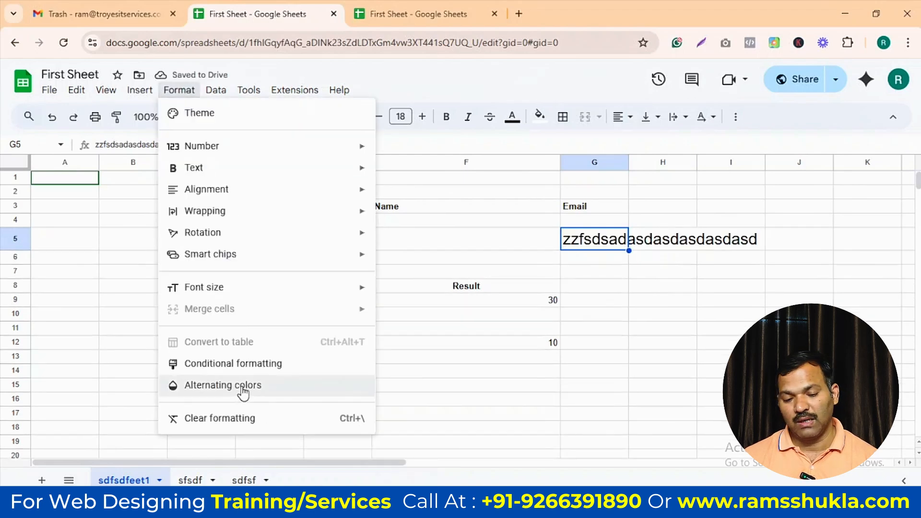
left_click(619, 301)
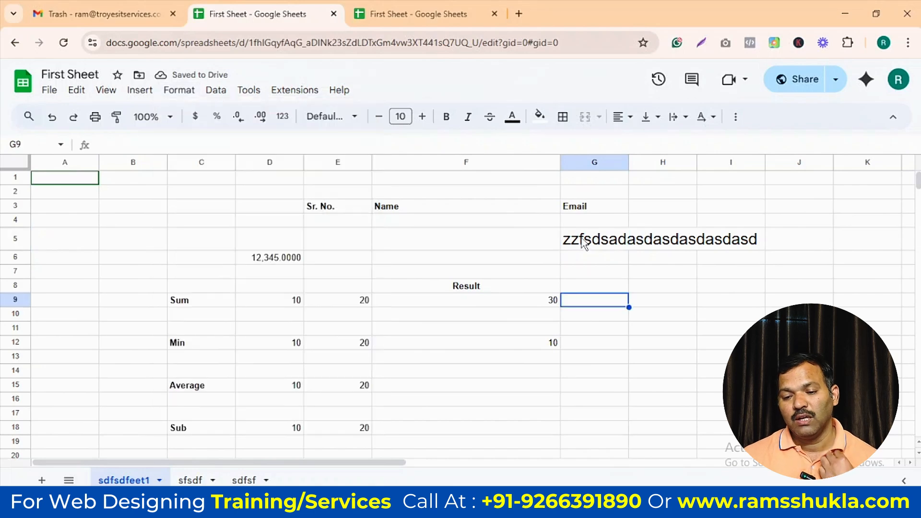
Open the Data menu, look at Sort sheet, then move over to the Tools menu.
left_click(213, 93)
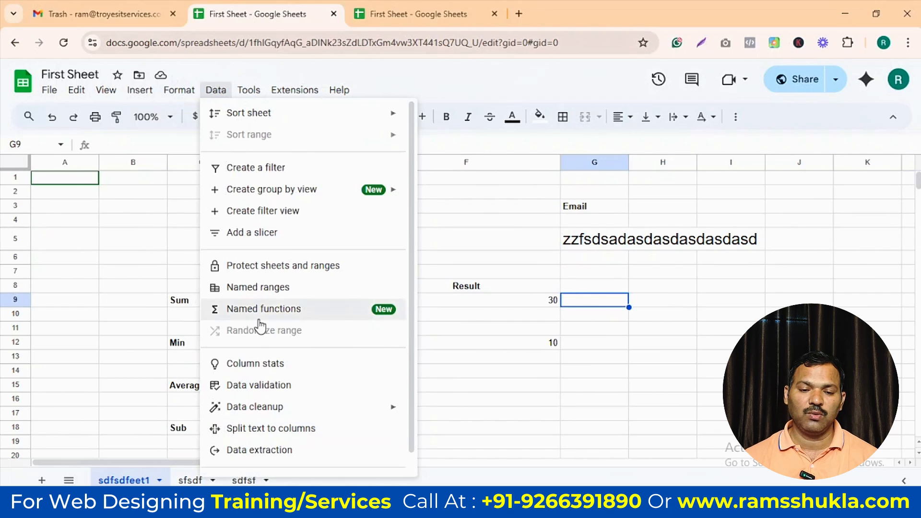
mouse_move(249, 118)
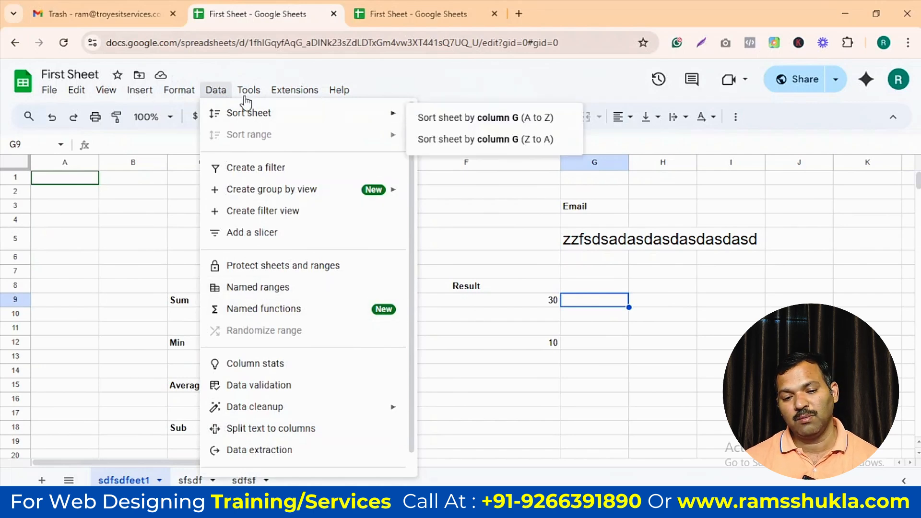
mouse_move(247, 96)
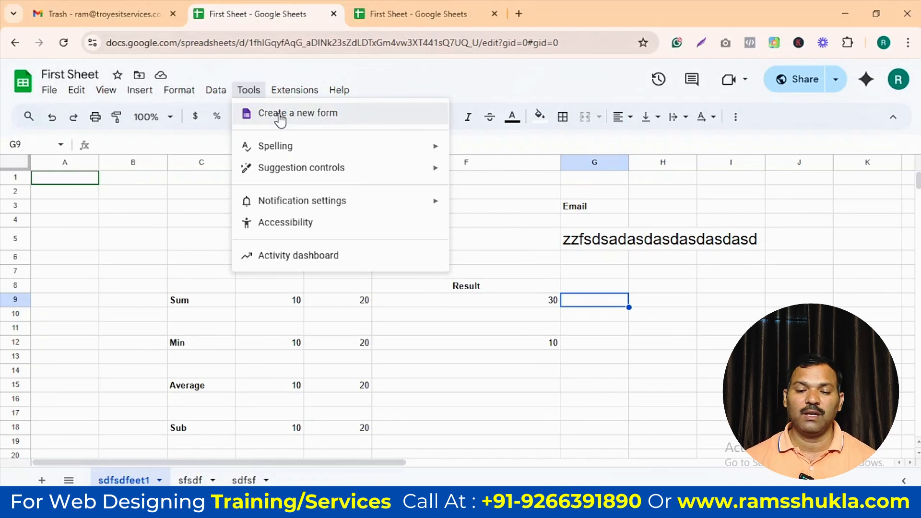
Use Tools > Create a new form to generate a linked form and dismiss the access notice.
left_click(279, 115)
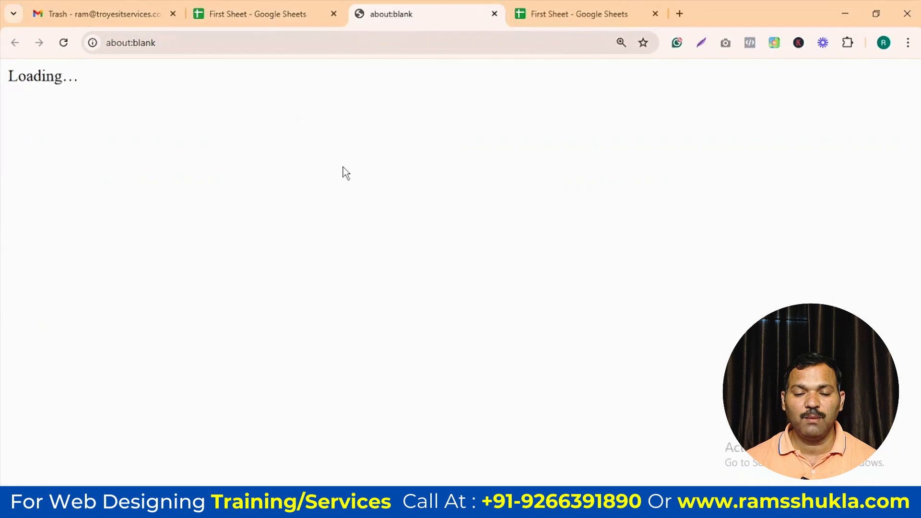
left_click(268, 11)
left_click(248, 91)
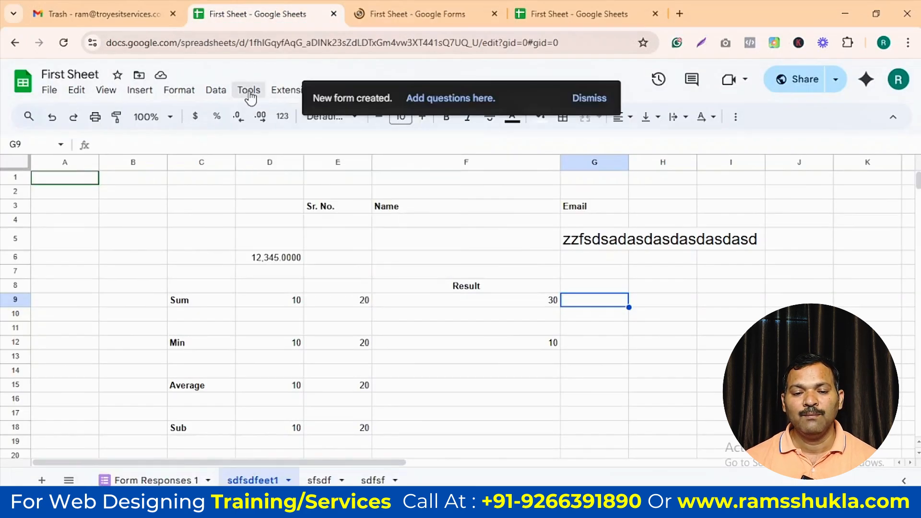
left_click(249, 94)
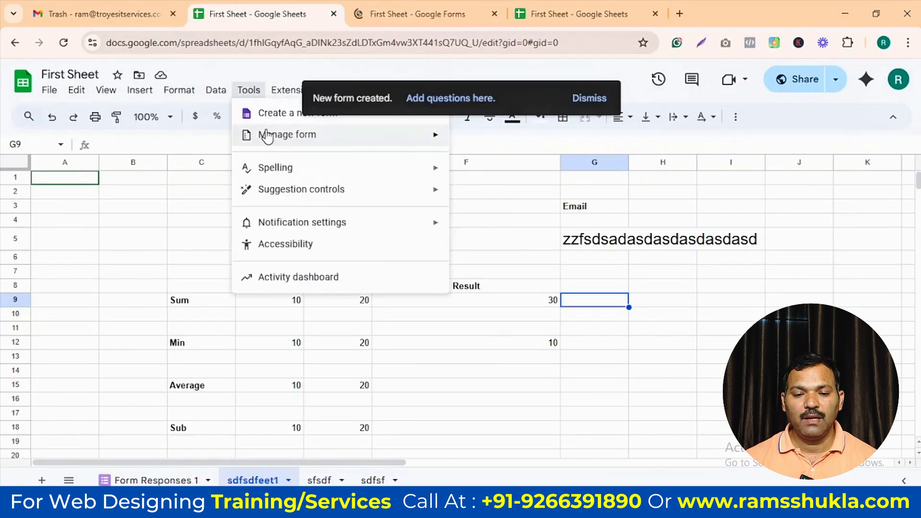
left_click(291, 120)
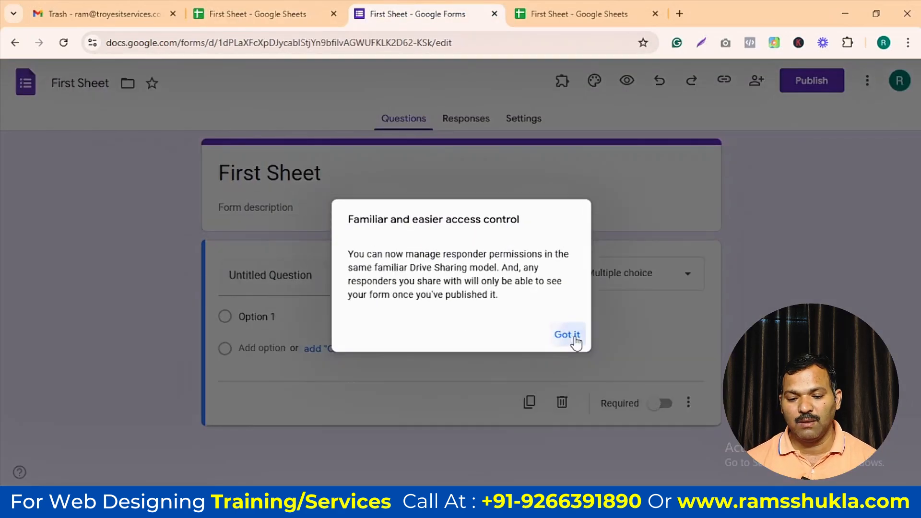
left_click(571, 337)
Rename the form title from First Sheet to 'Leads'.
left_click(281, 176)
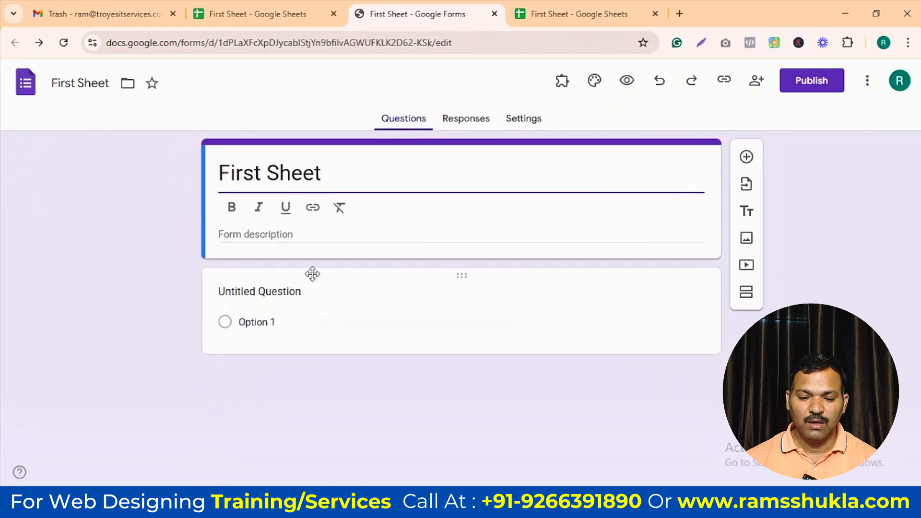
triple_click(272, 168)
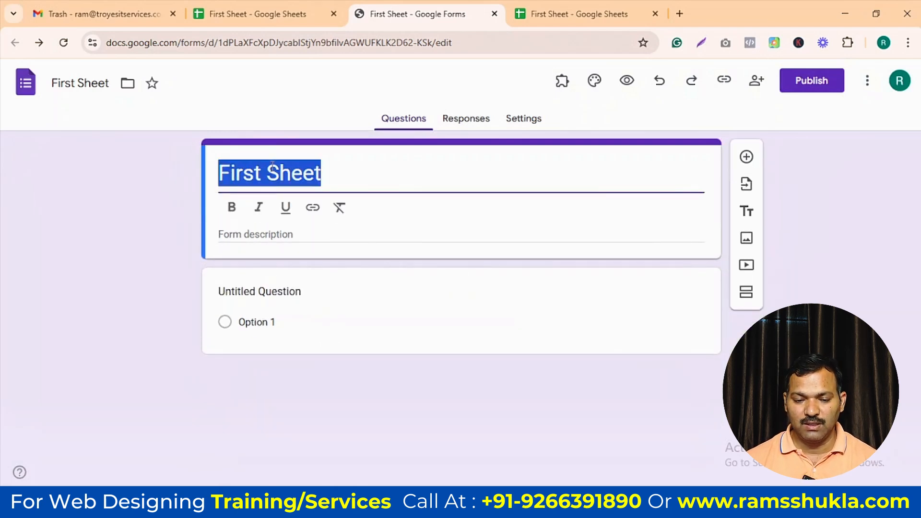
type("Leads")
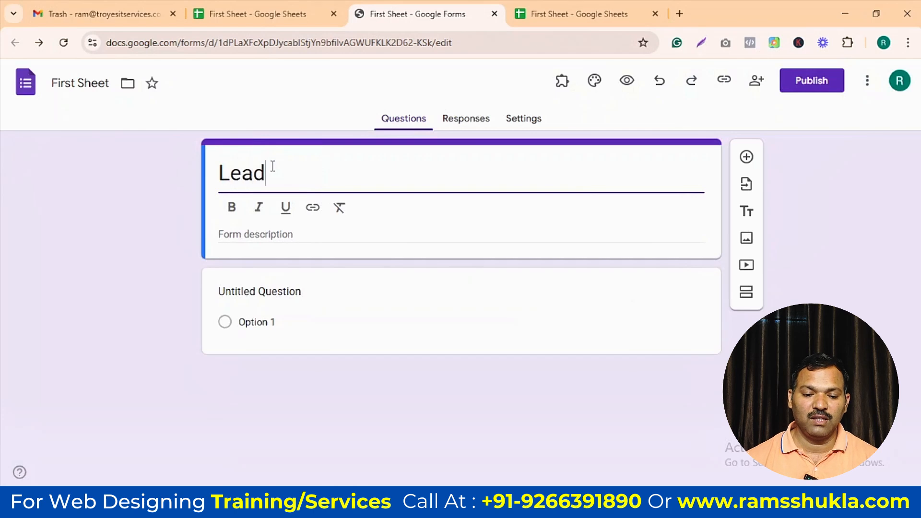
Title the first question Name, duplicate it and rename the copy Email.
left_click(261, 297)
type("Name")
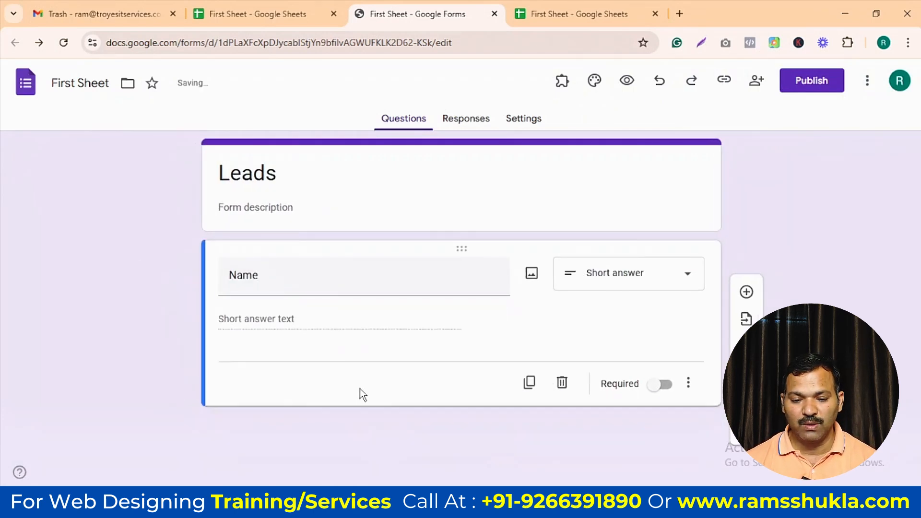
left_click(529, 379)
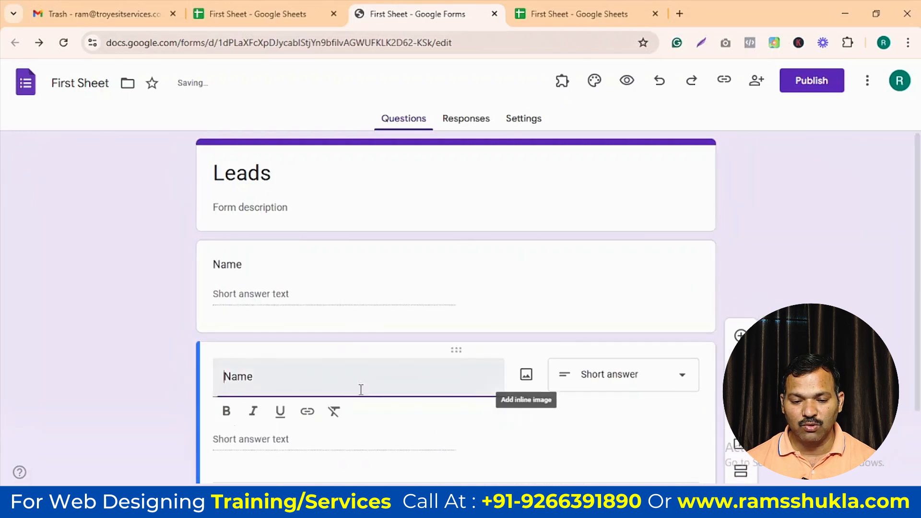
type("Emai")
key("ctrl+a")
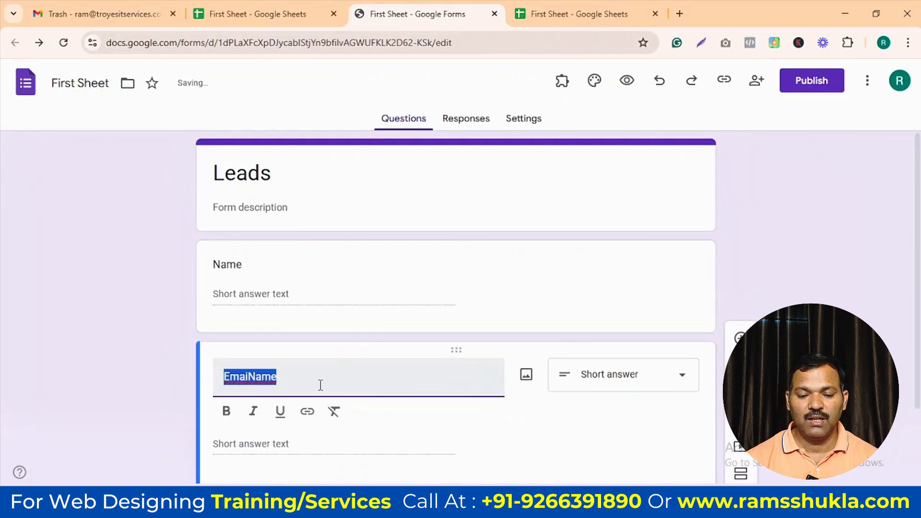
type("Ema")
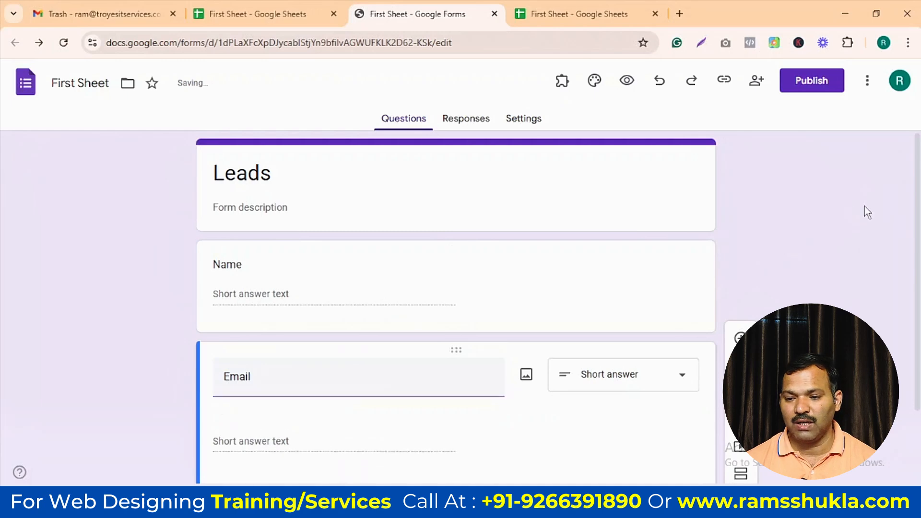
left_click(811, 84)
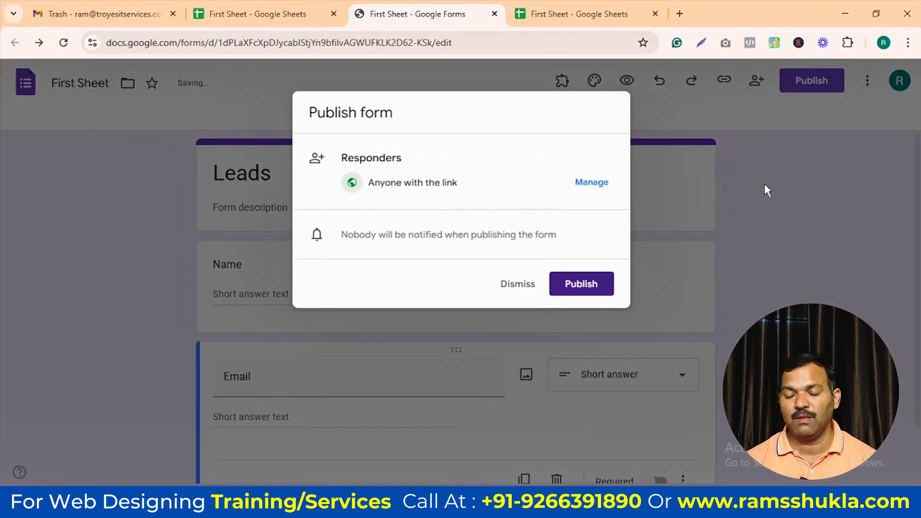
Confirm publishing, dismiss the tip, and copy the Leads form's responder link.
left_click(582, 283)
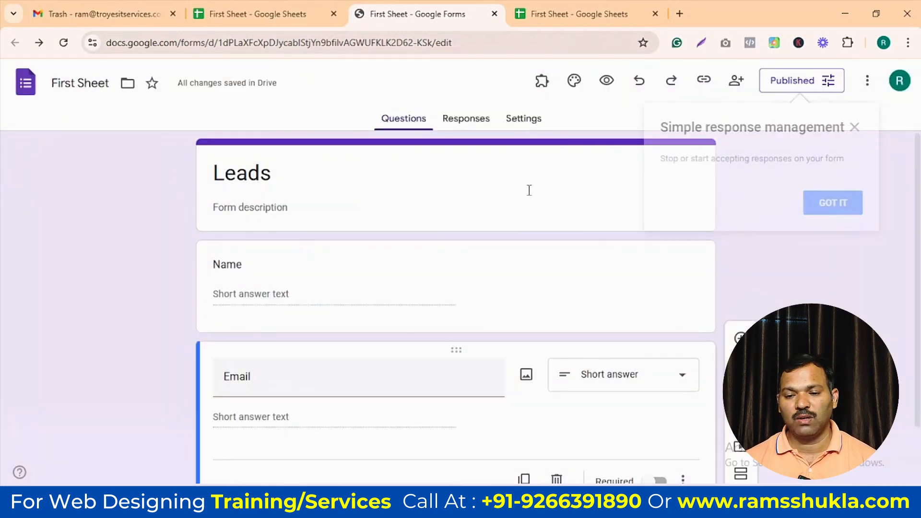
left_click(837, 206)
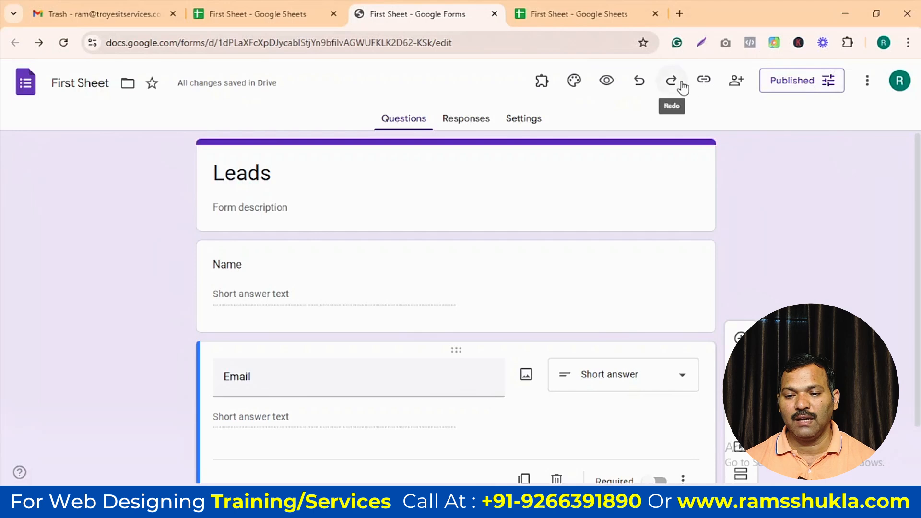
left_click(703, 82)
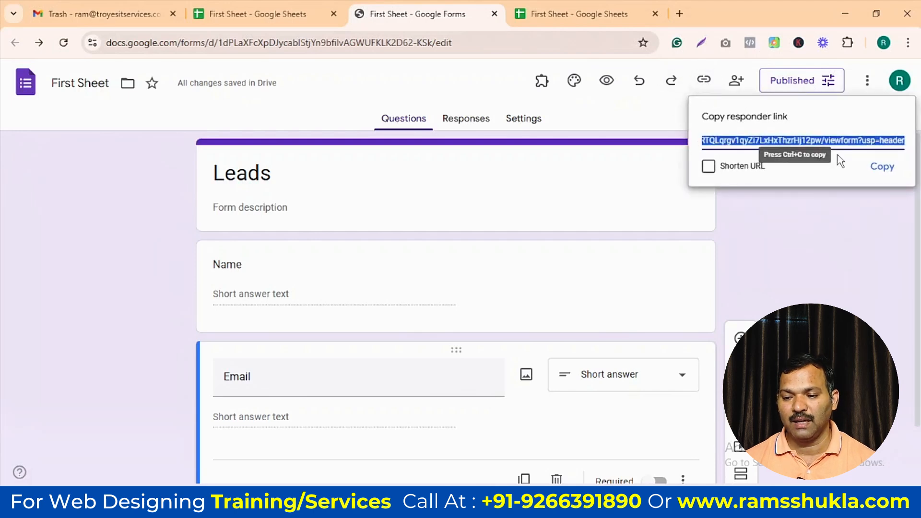
left_click(566, 14)
Open the pasted responder link and submit a test response with a name and email.
left_click(421, 43)
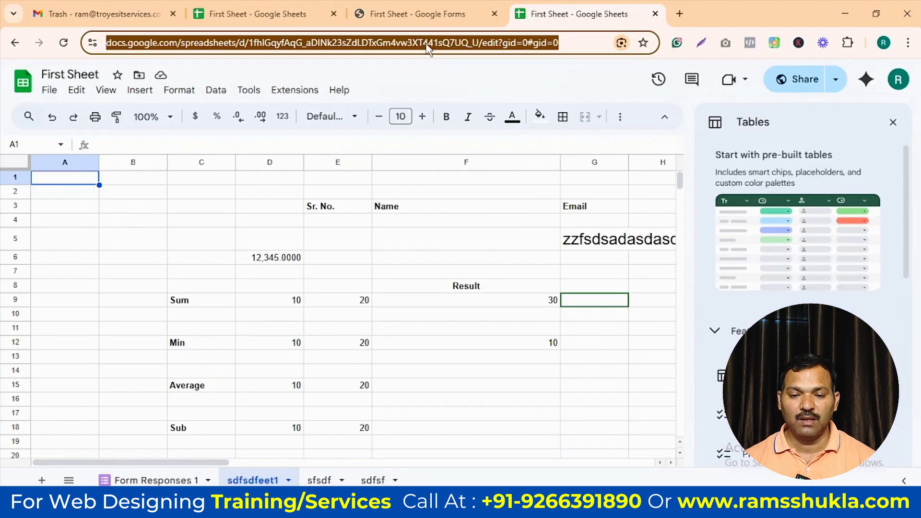
type("https://docs.google.com/forms/d/e/1FAIpQLSdz0oxYhPVMwzrgVgEhh9RTQLqrgv1qvZi7LxHxThzrHj12pw/viewform?usp=header")
key("Return")
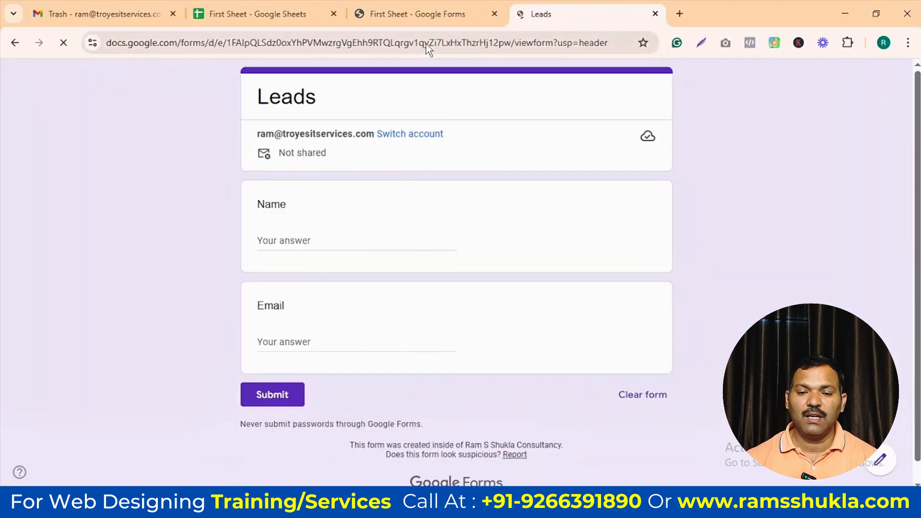
left_click(288, 240)
type("ram")
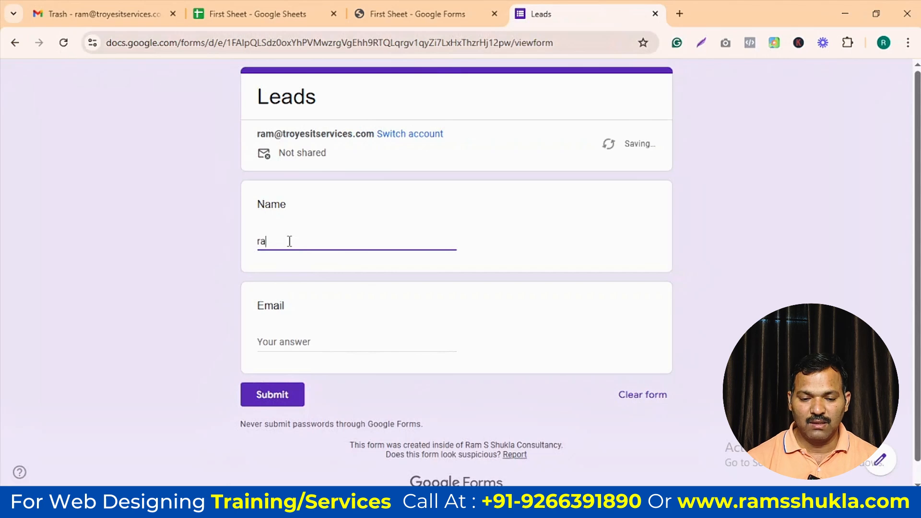
key("Tab")
type("ram")
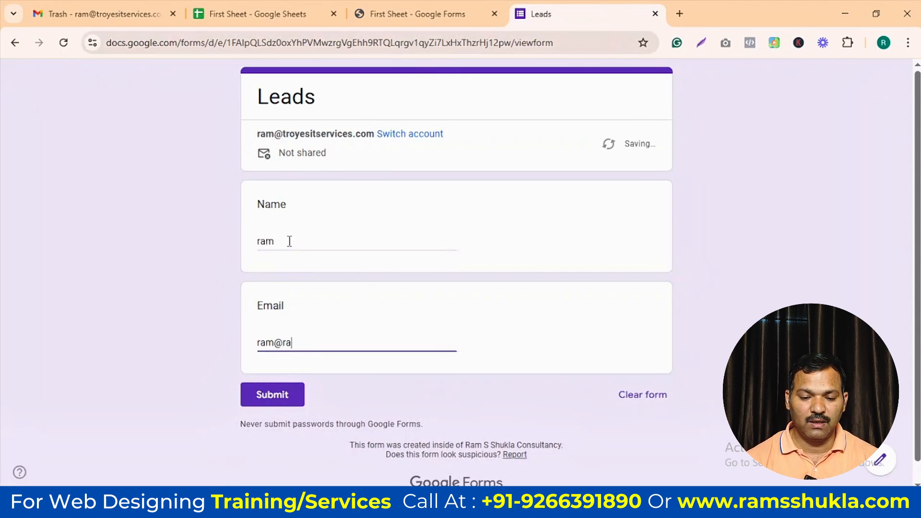
left_click(272, 395)
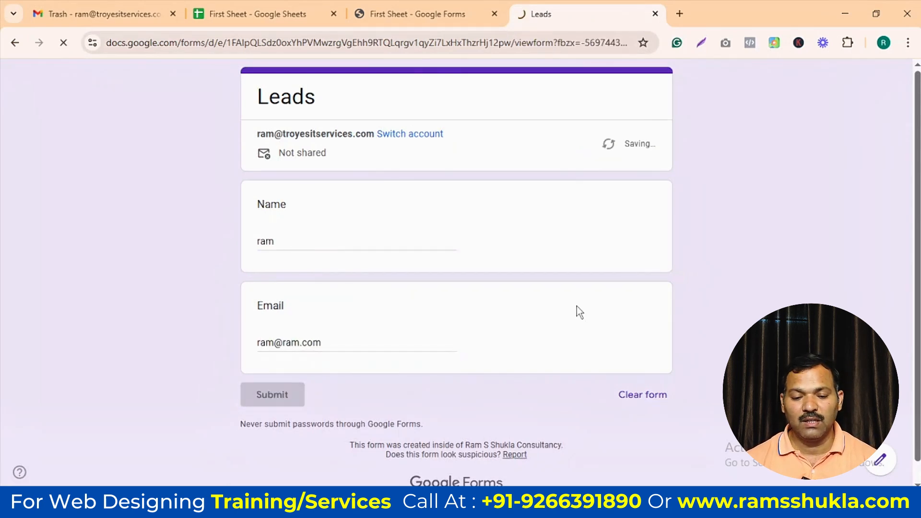
Return to the First Sheet spreadsheet and open the Form Responses 1 sheet.
left_click(419, 13)
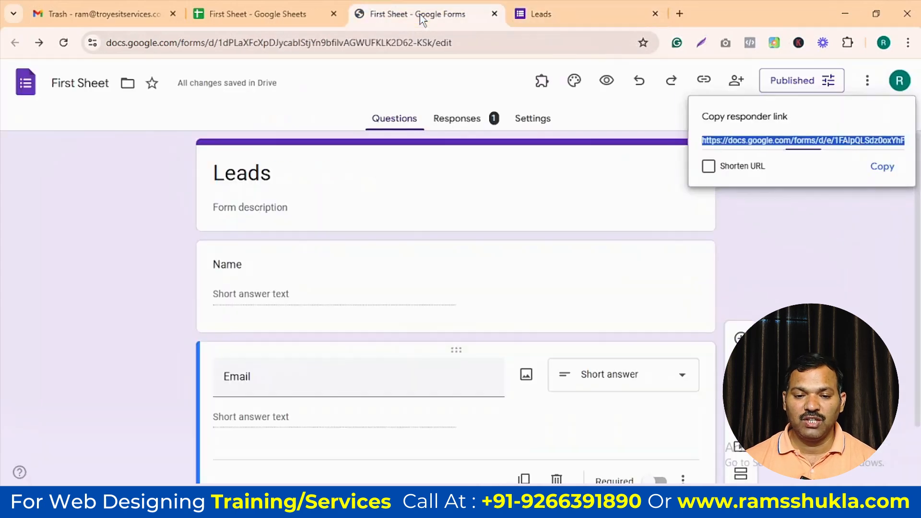
left_click(268, 14)
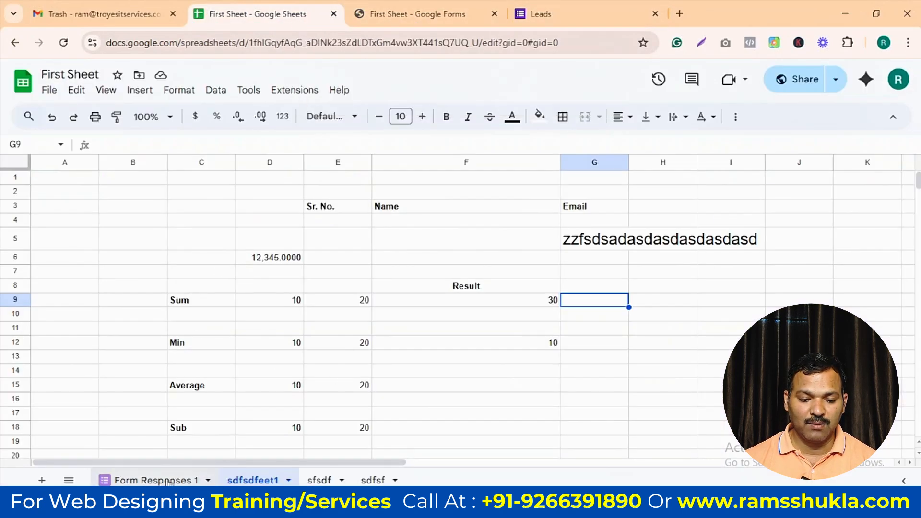
left_click(152, 480)
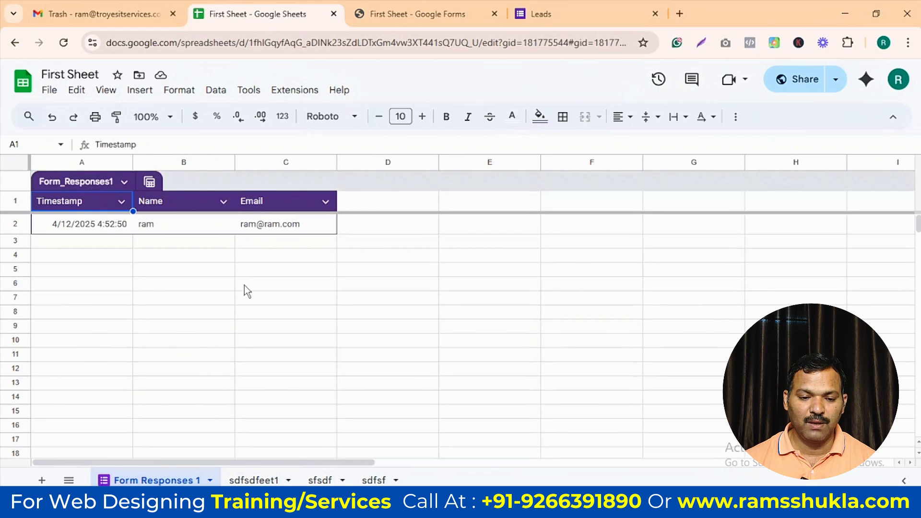
left_click(244, 285)
Submit another Leads response with a new name and email.
left_click(570, 15)
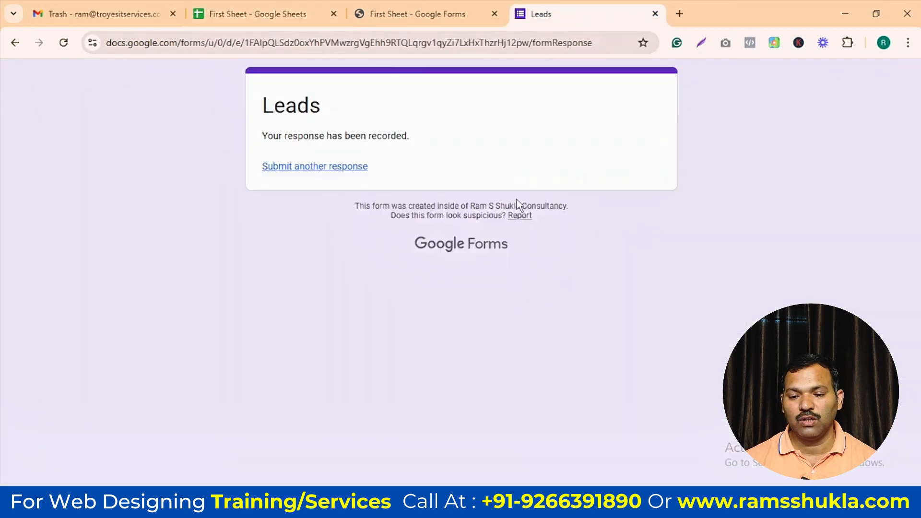
left_click(345, 167)
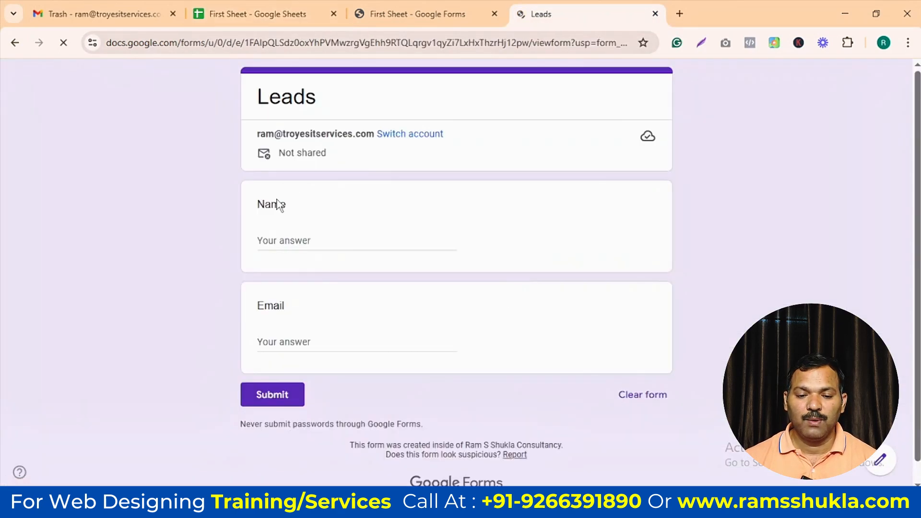
left_click(291, 235)
type("Seema")
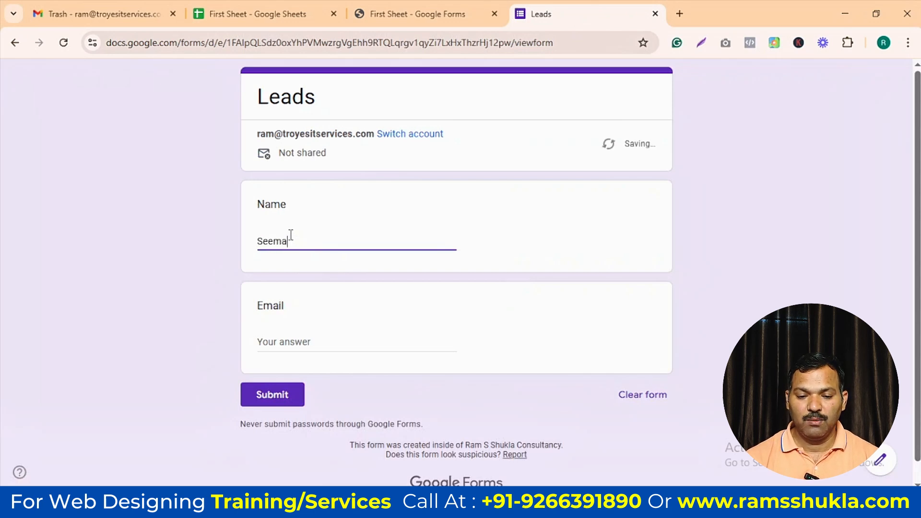
key("Tab")
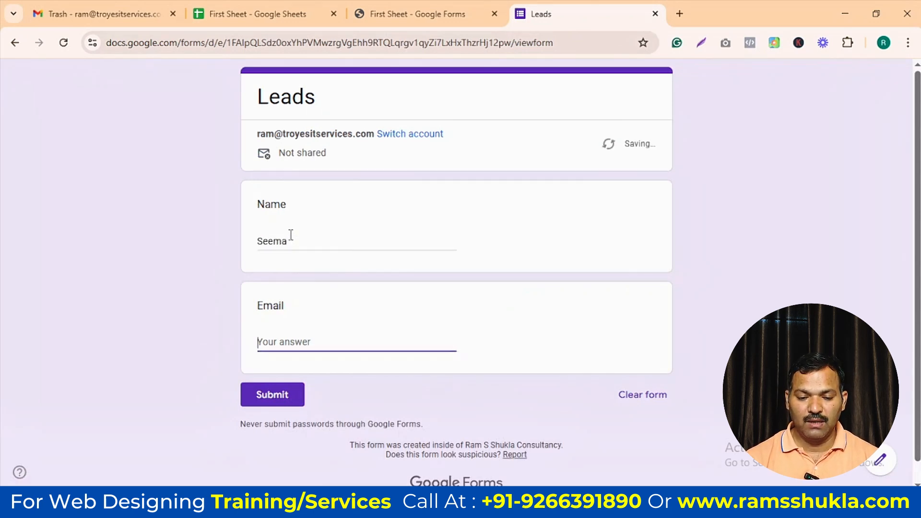
type("seema@seema.com")
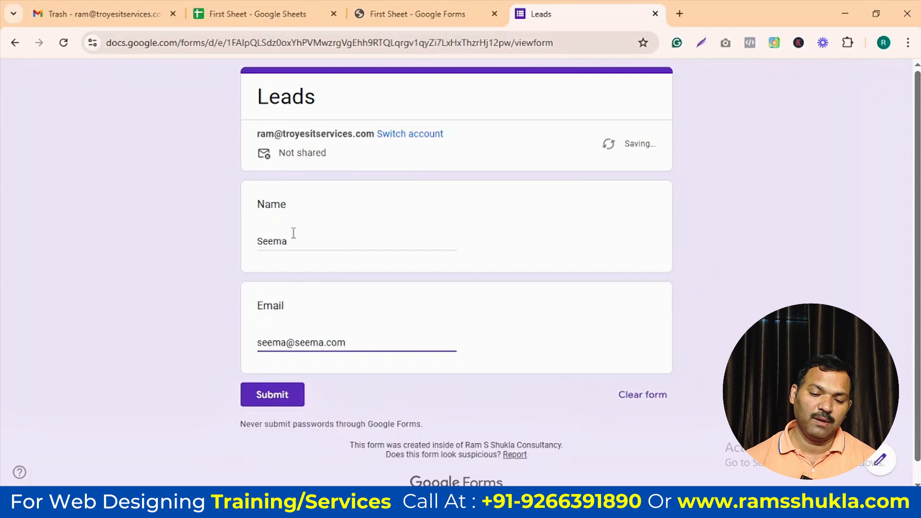
left_click(279, 402)
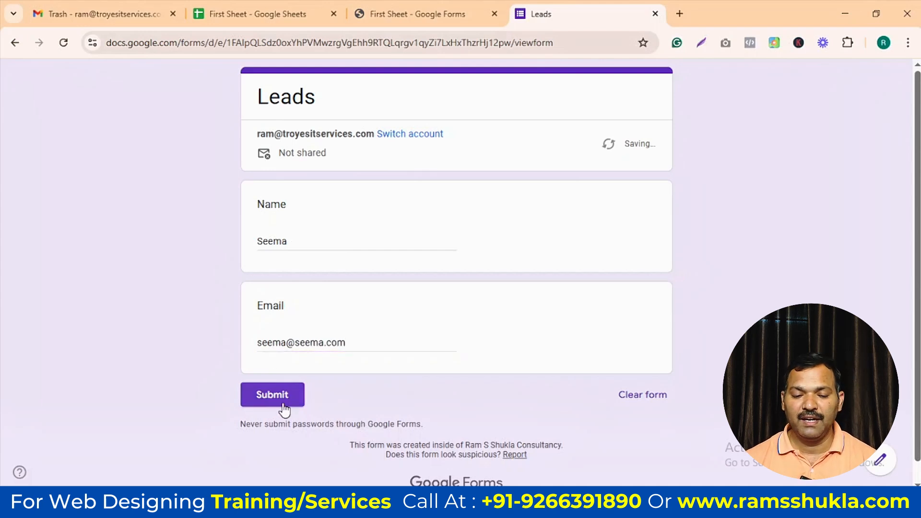
Switch between the form and spreadsheet tabs to check the new row in Form Responses 1.
left_click(274, 7)
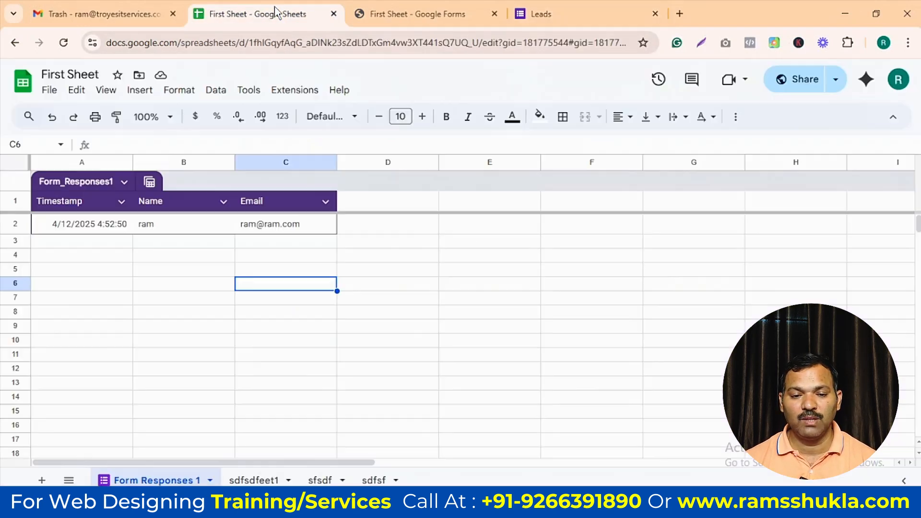
left_click(131, 270)
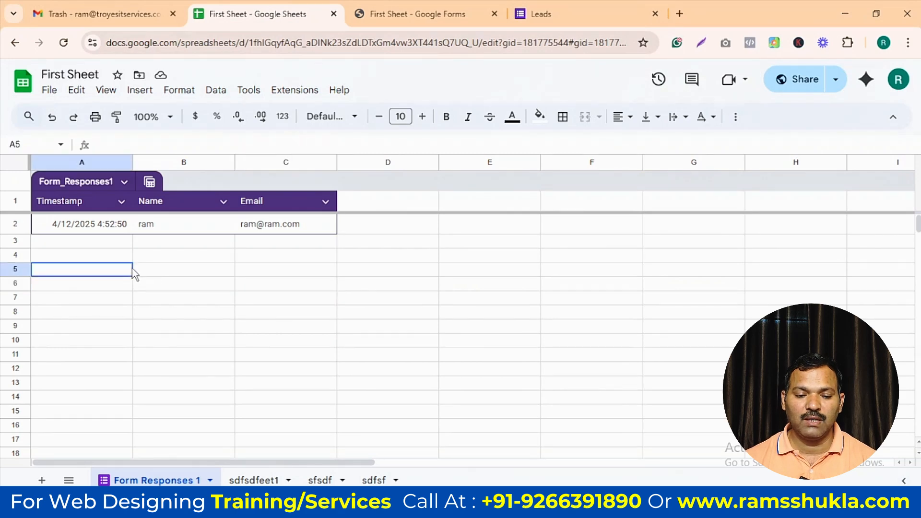
left_click(544, 14)
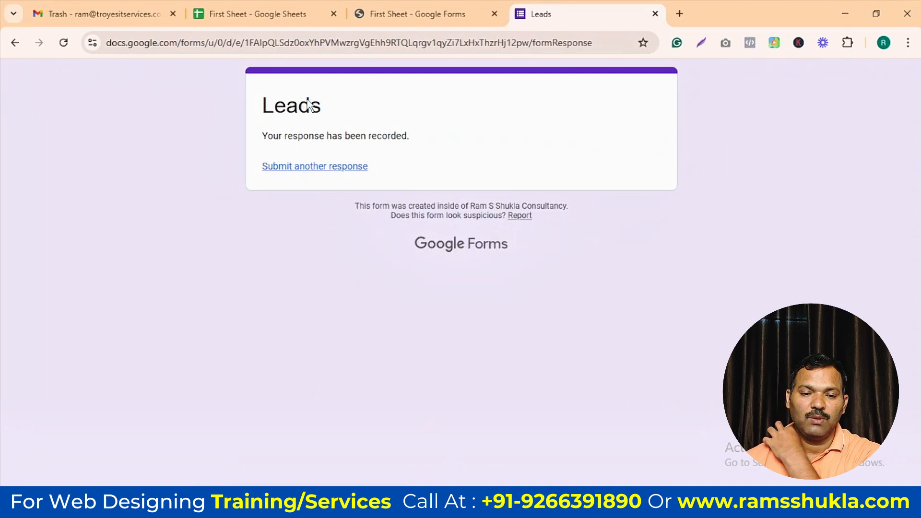
left_click(224, 14)
left_click(258, 285)
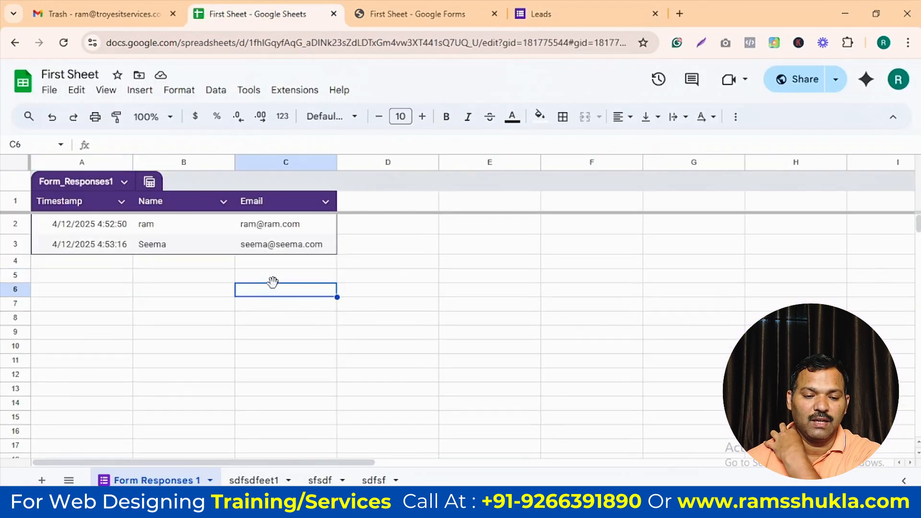
Click around the responses sheet and browse the Tools and Extensions menus.
left_click(64, 243)
left_click(180, 246)
left_click(407, 266)
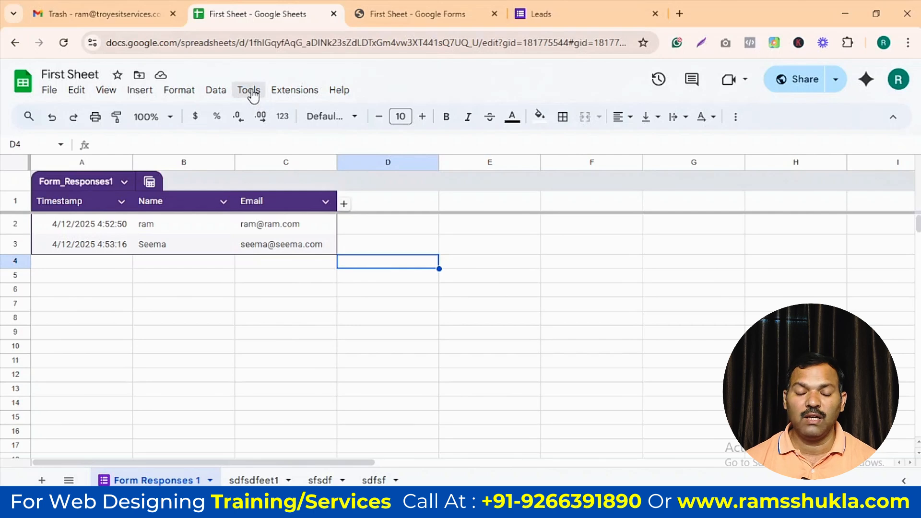
left_click(250, 91)
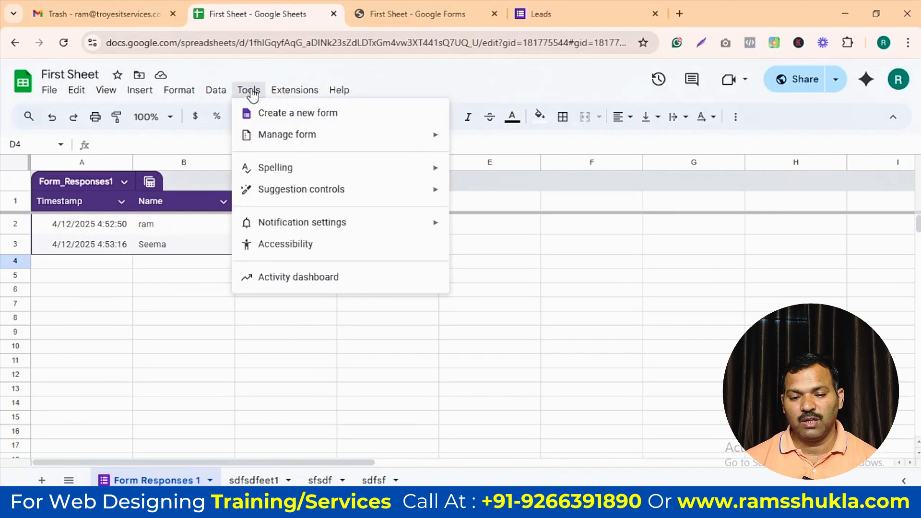
mouse_move(282, 141)
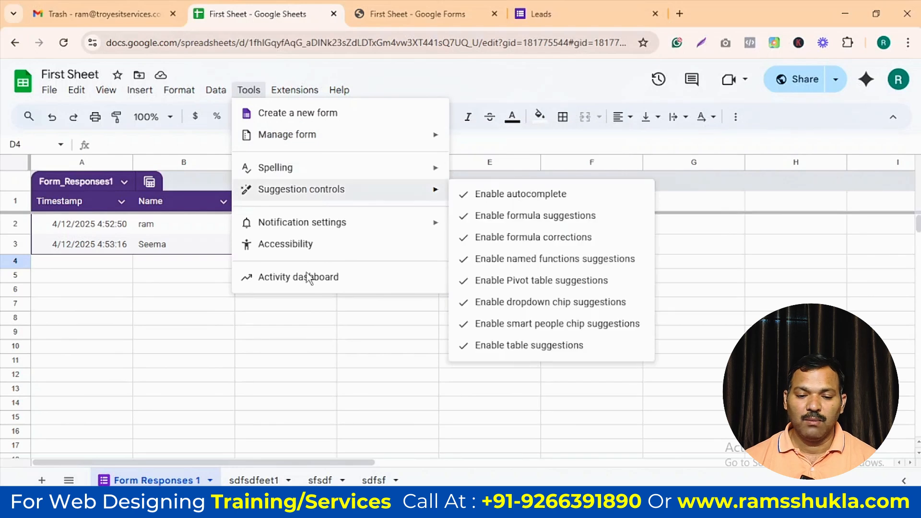
mouse_move(305, 96)
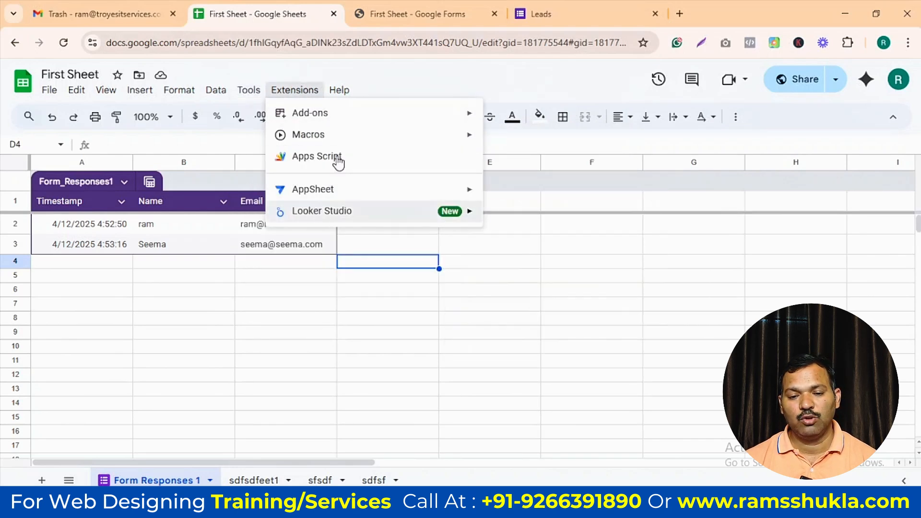
Close the menus and add a new blank sheet, Sheet4.
left_click(220, 365)
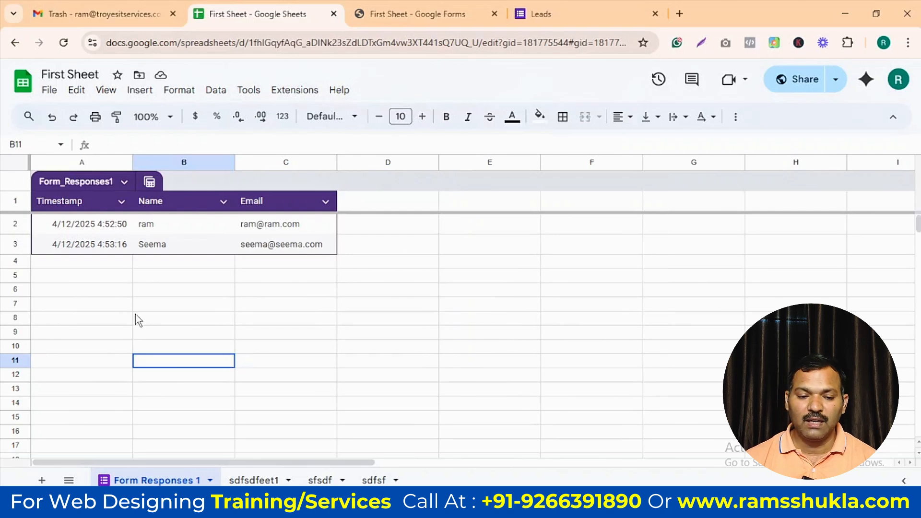
left_click(369, 307)
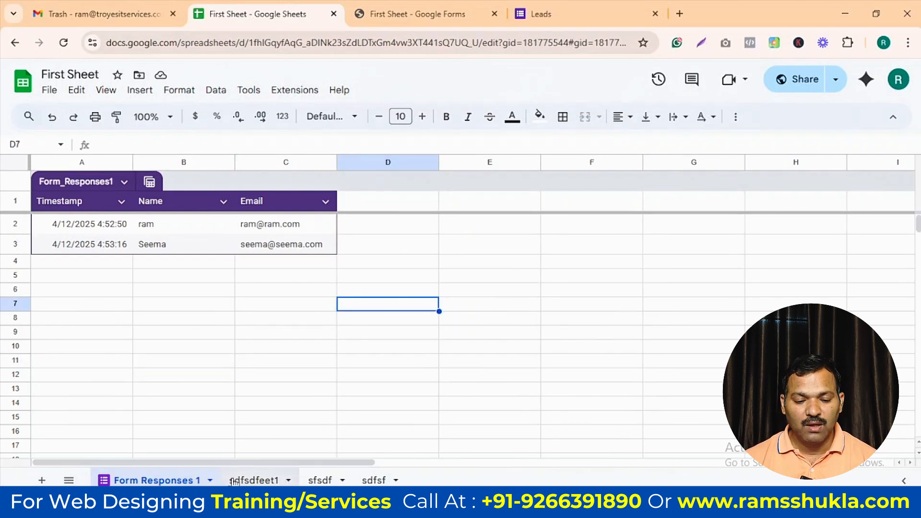
left_click(42, 481)
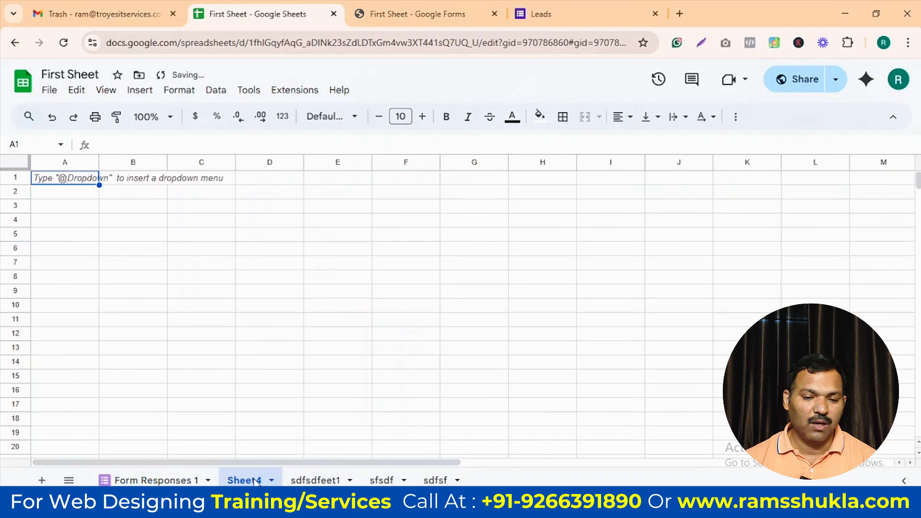
Select the empty cell C7 on Sheet4 and apply the $ currency format to it.
left_click(169, 267)
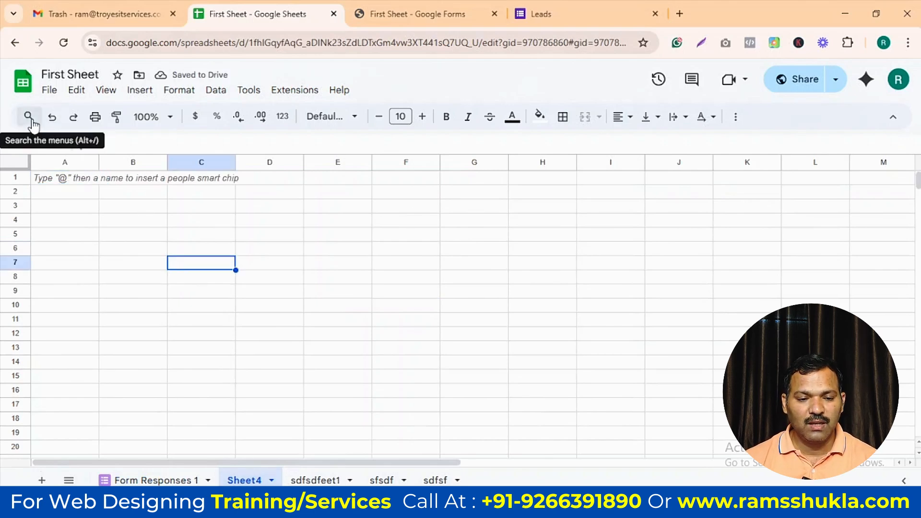
left_click(168, 117)
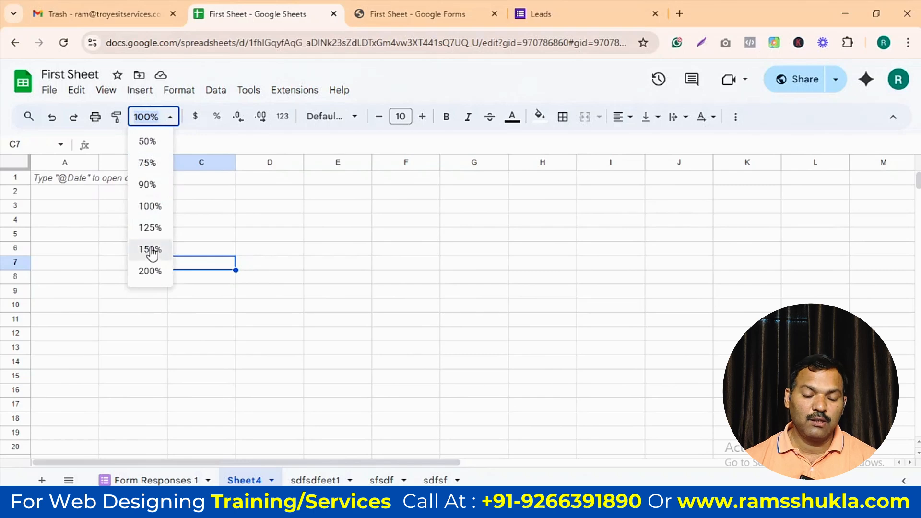
left_click(195, 116)
left_click(194, 117)
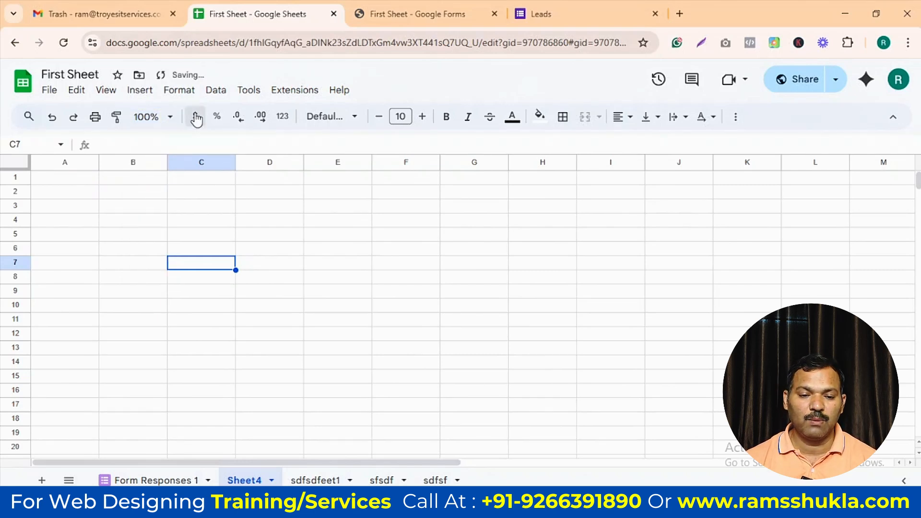
Replace the sample text in C4 with 15645645, shown as $15,645,645.00.
left_click(208, 220)
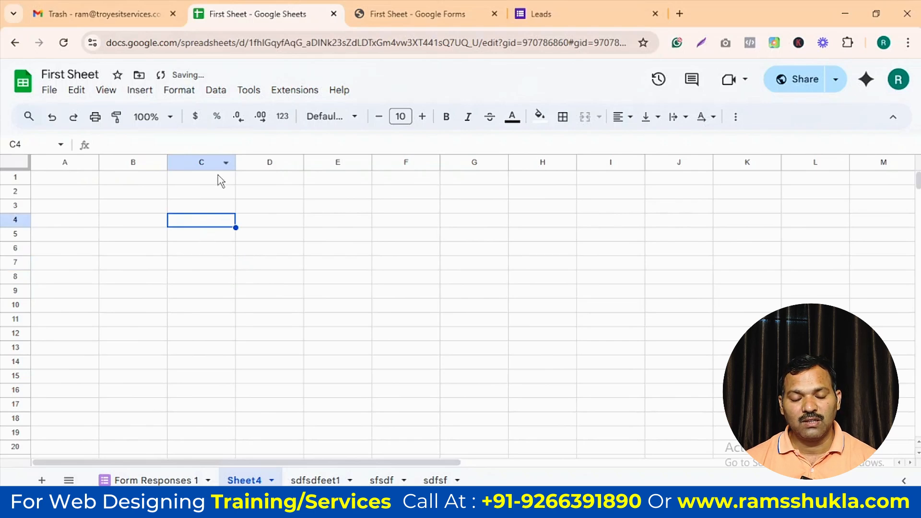
type("asdfasdfadsf")
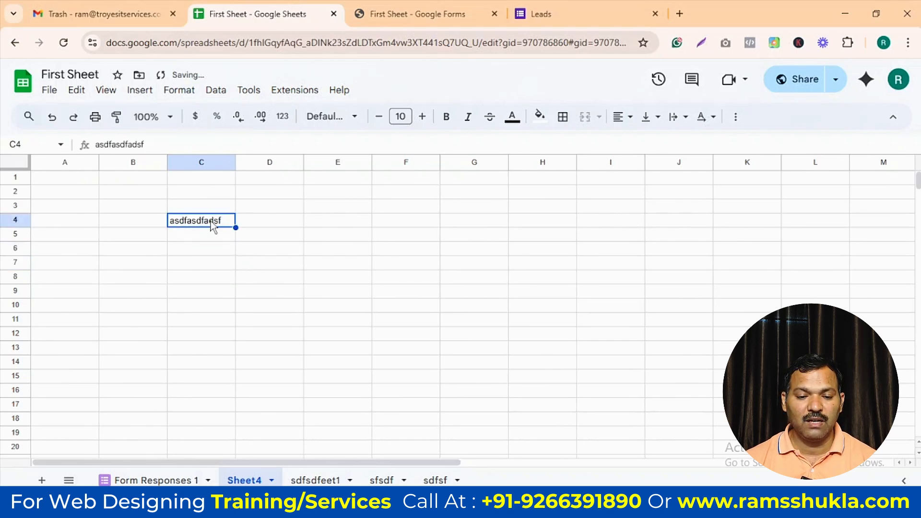
left_click(232, 294)
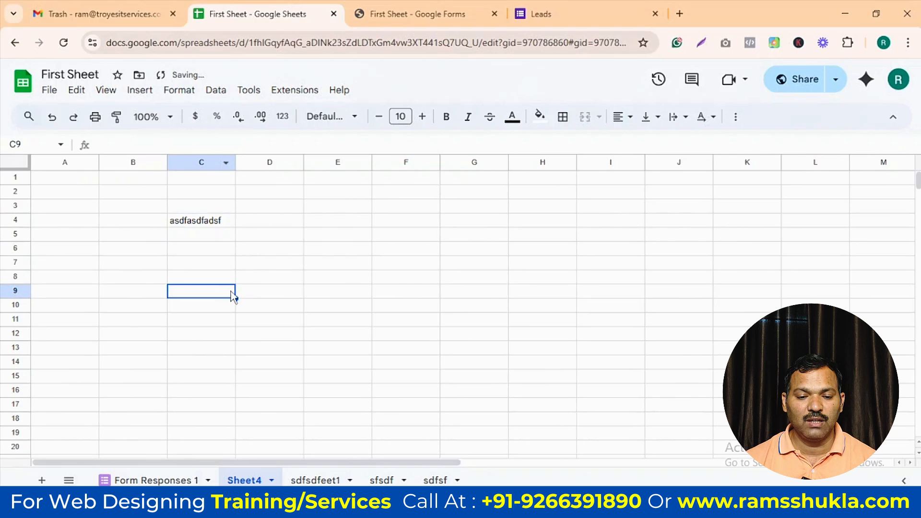
left_click(207, 210)
left_click(207, 224)
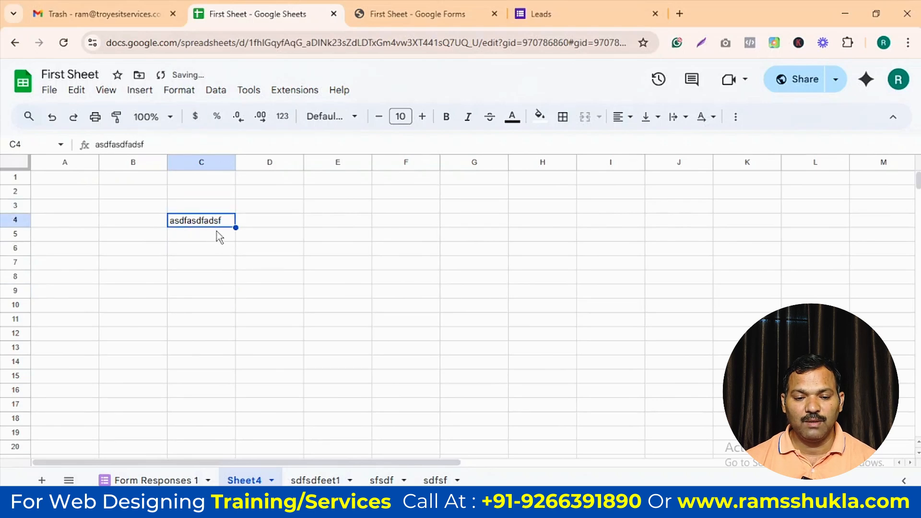
left_click(181, 91)
mouse_move(222, 146)
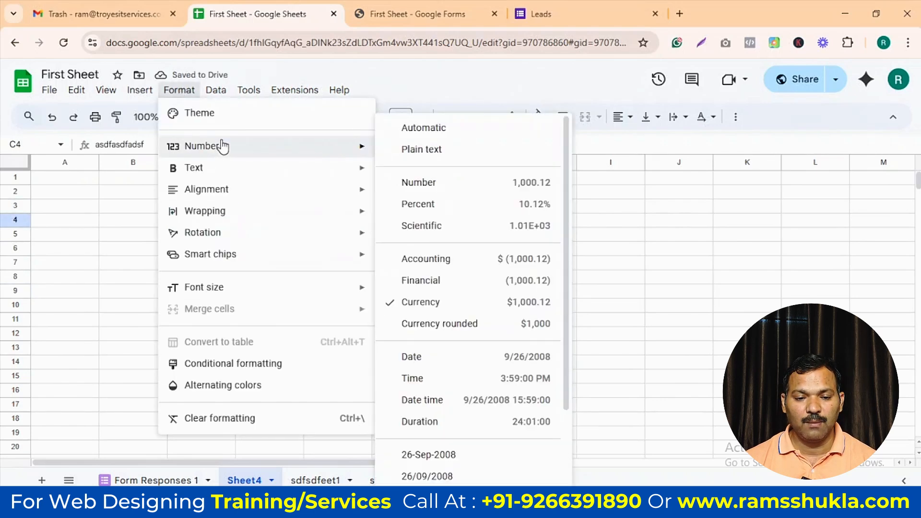
left_click(430, 185)
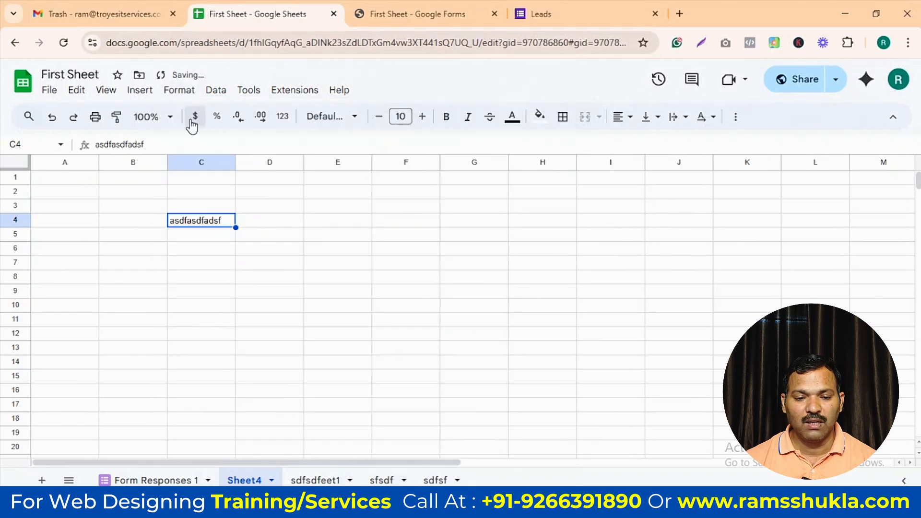
type("15645645")
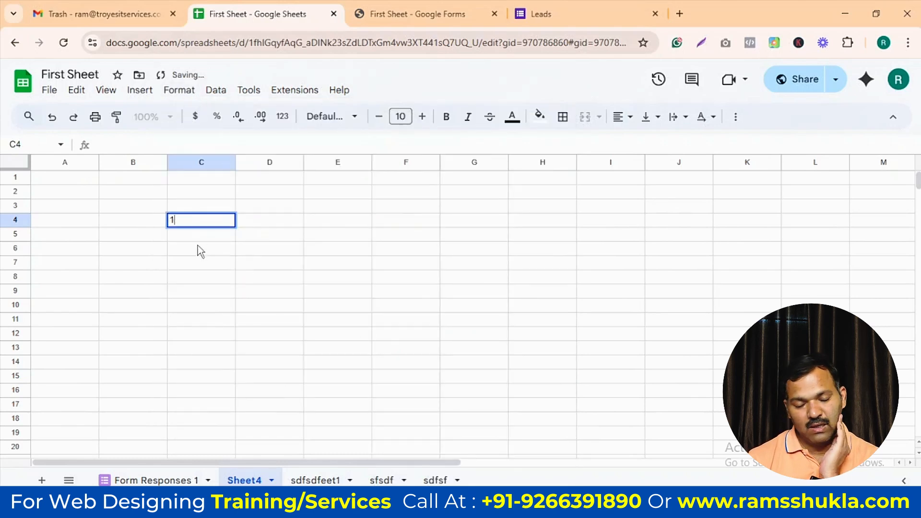
left_click(218, 223)
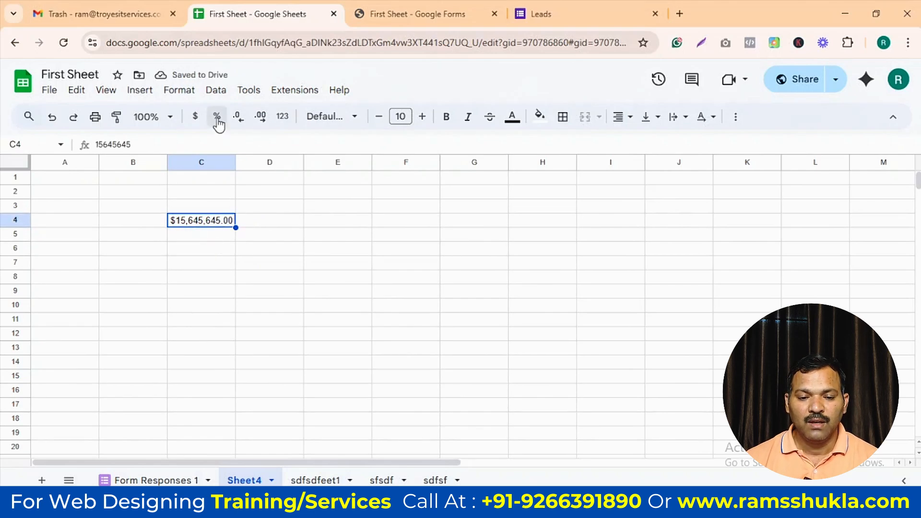
Put 10 into C7 with percent formatting so it displays 10.00%.
left_click(194, 262)
type("100")
key("Return")
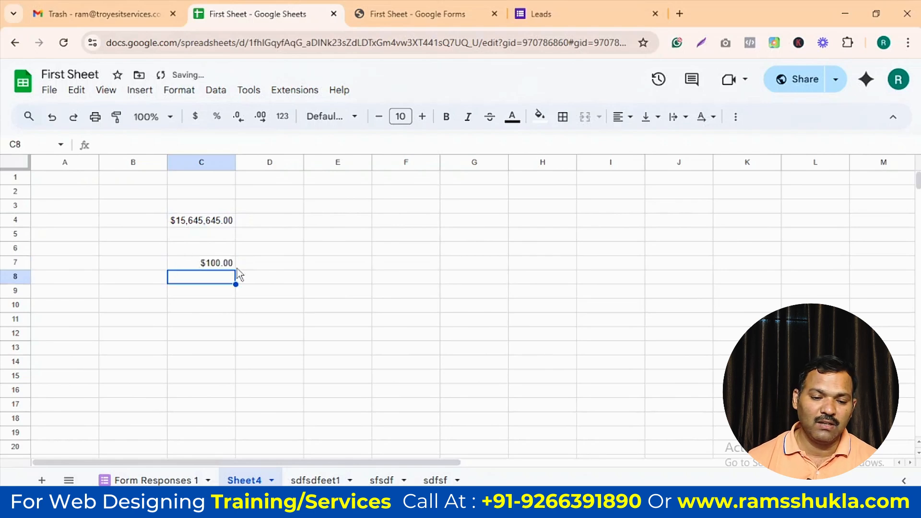
left_click(218, 265)
left_click(217, 117)
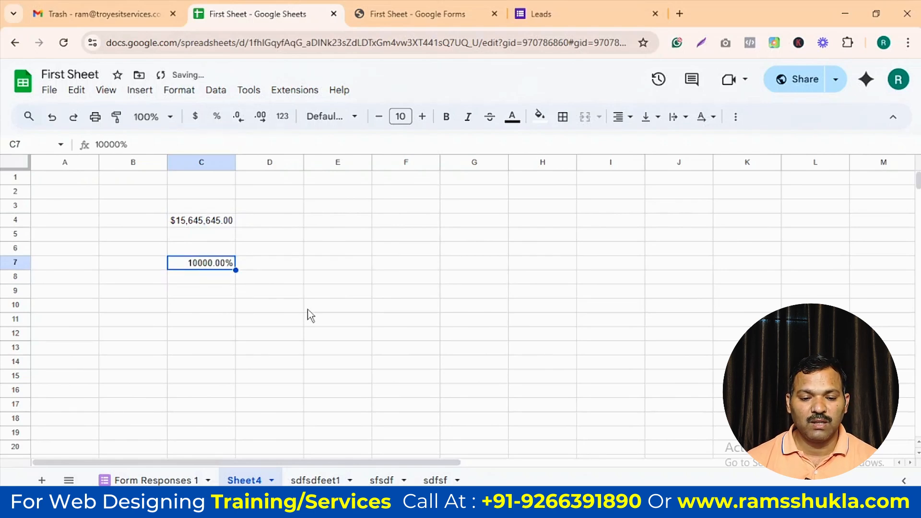
type("10")
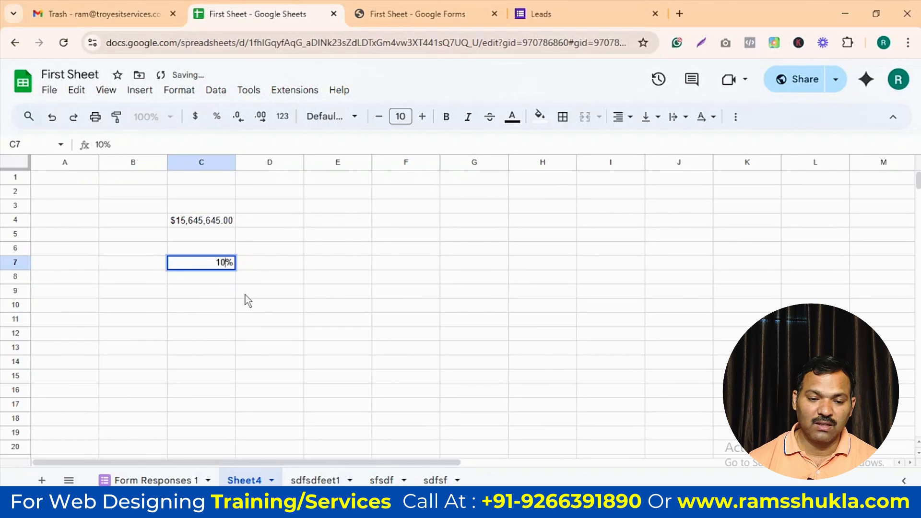
left_click(241, 310)
left_click(219, 268)
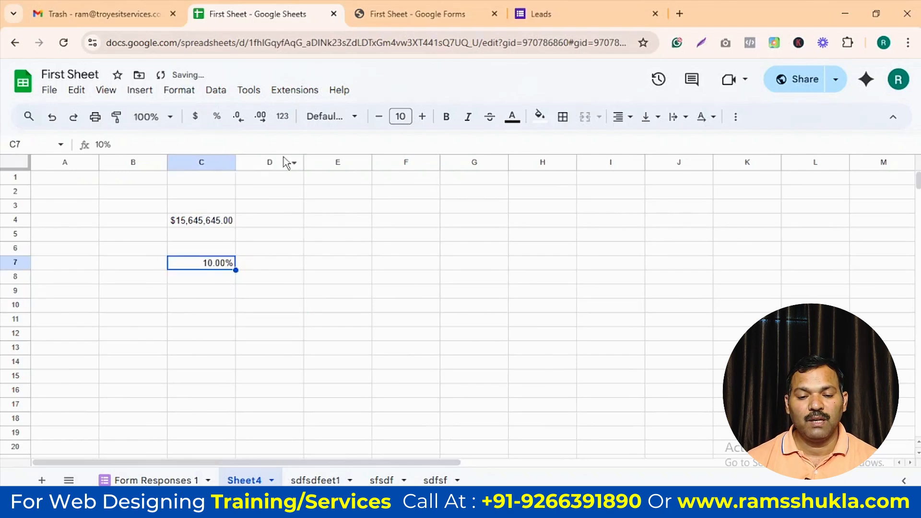
Raise C7's decimal places so it shows 10.00000%, and browse the number format and font lists.
left_click(238, 120)
left_click(237, 120)
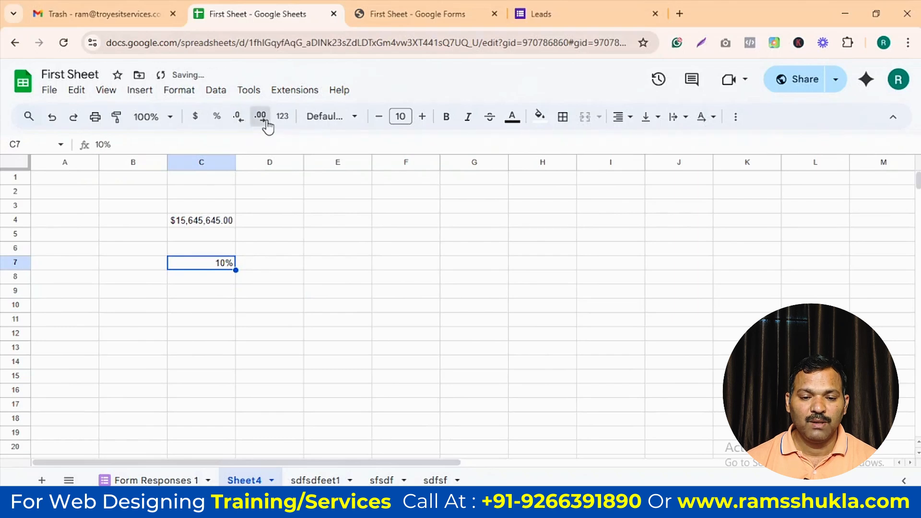
left_click(263, 122)
left_click(263, 122)
left_click(263, 122)
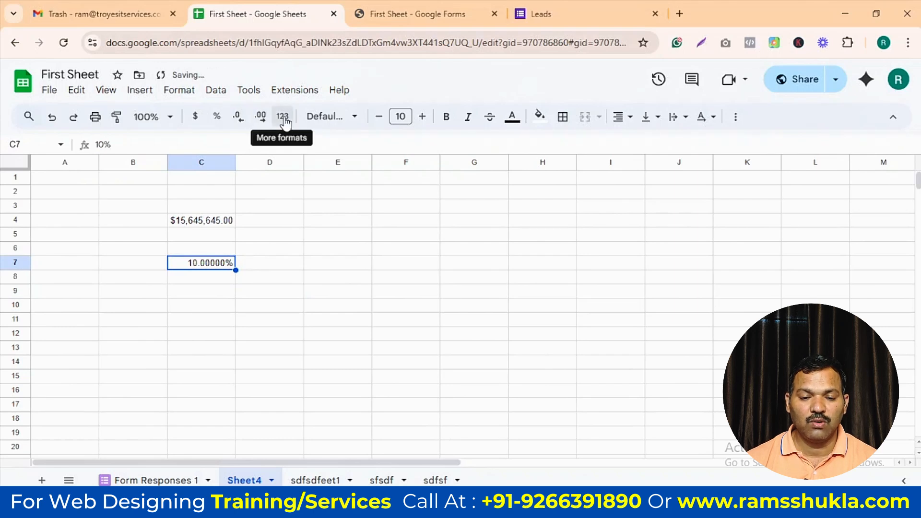
left_click(283, 120)
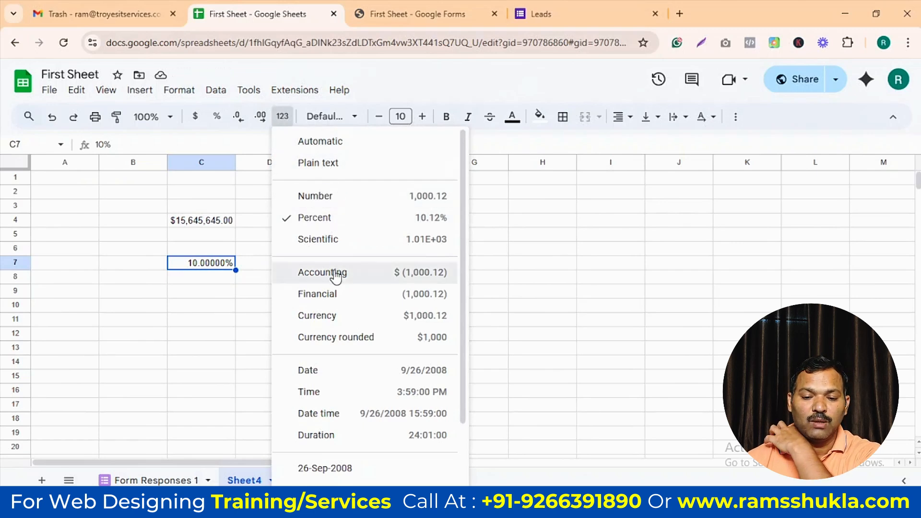
scroll(349, 335, "down", 2)
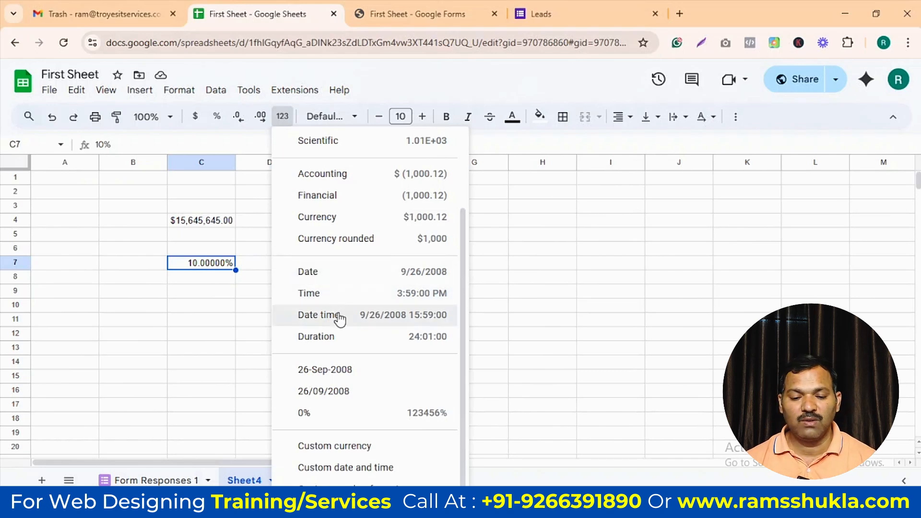
scroll(355, 250, "up", 2)
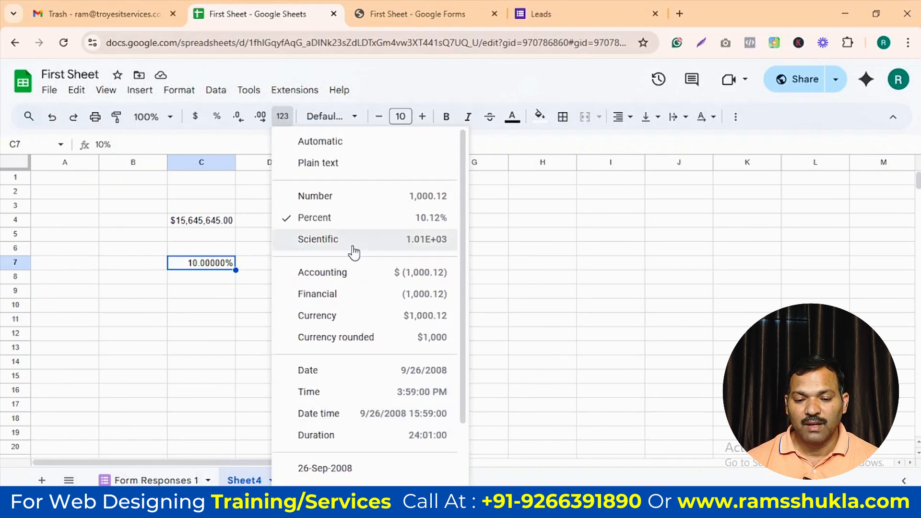
left_click(225, 307)
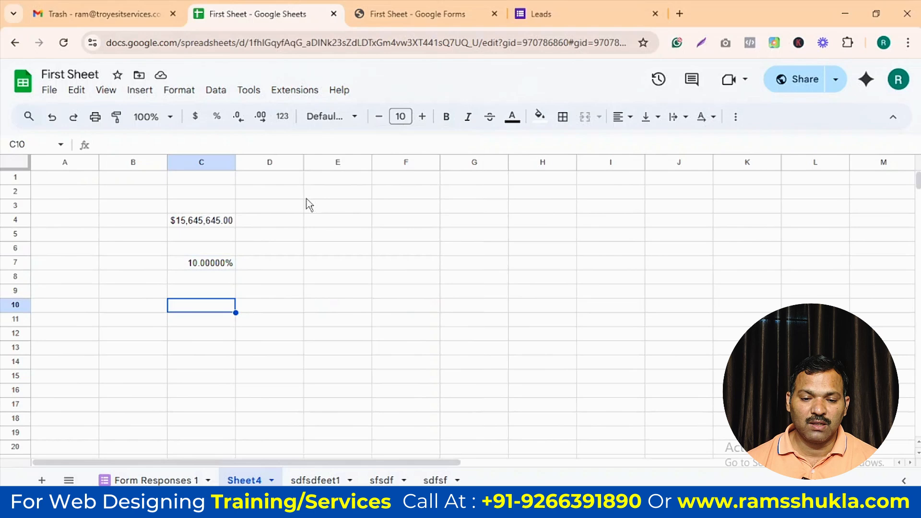
left_click(336, 118)
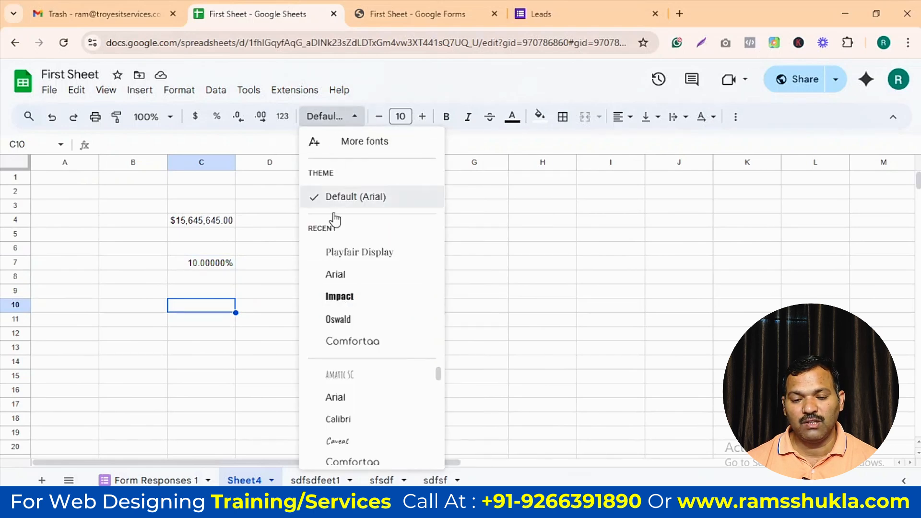
Select C4:E9 and increase its font size to 14.
left_click(519, 310)
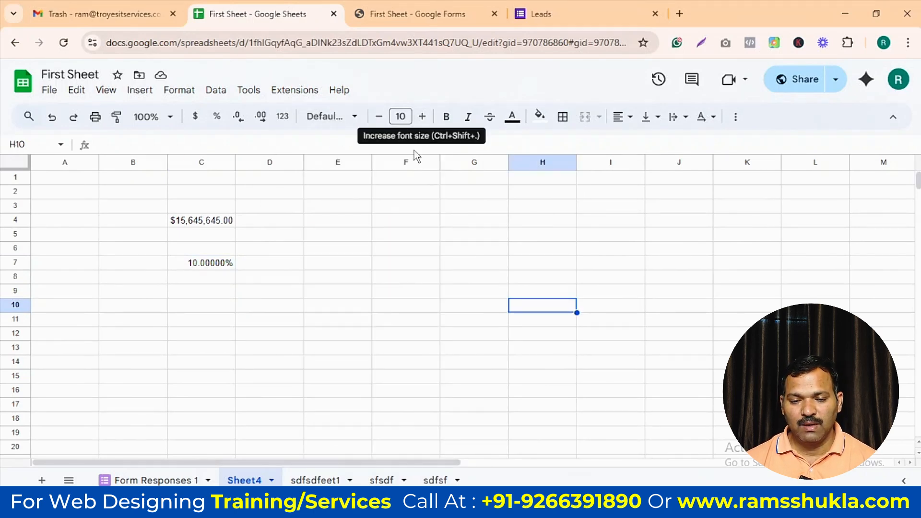
left_click(336, 233)
left_click(201, 221)
left_click(358, 295, "shift")
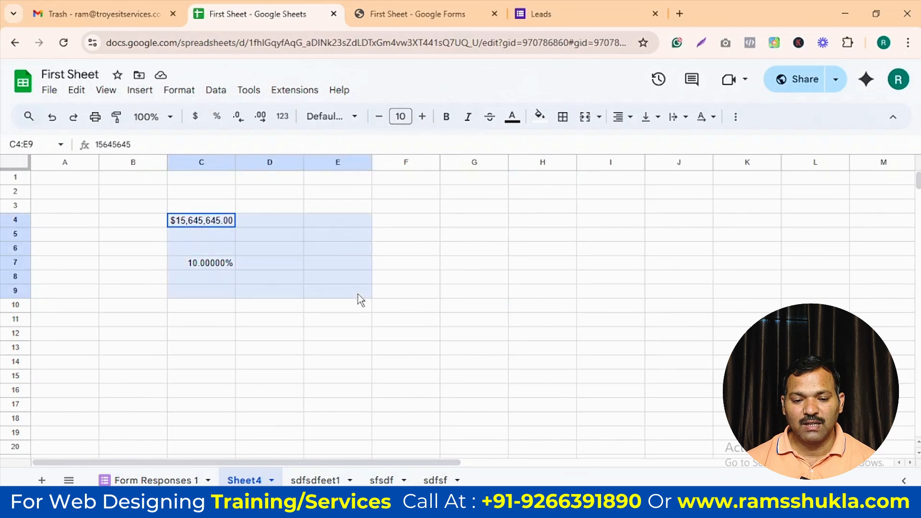
left_click(422, 116)
left_click(422, 116)
left_click(422, 116)
left_click(422, 117)
Try italics and a blue fill on C4:E9, then remove both so neither remains.
left_click(468, 116)
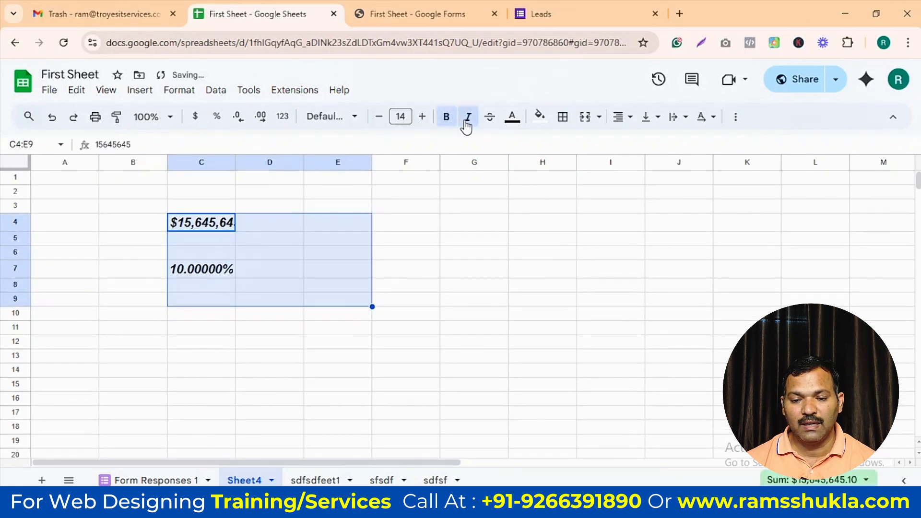
left_click(466, 118)
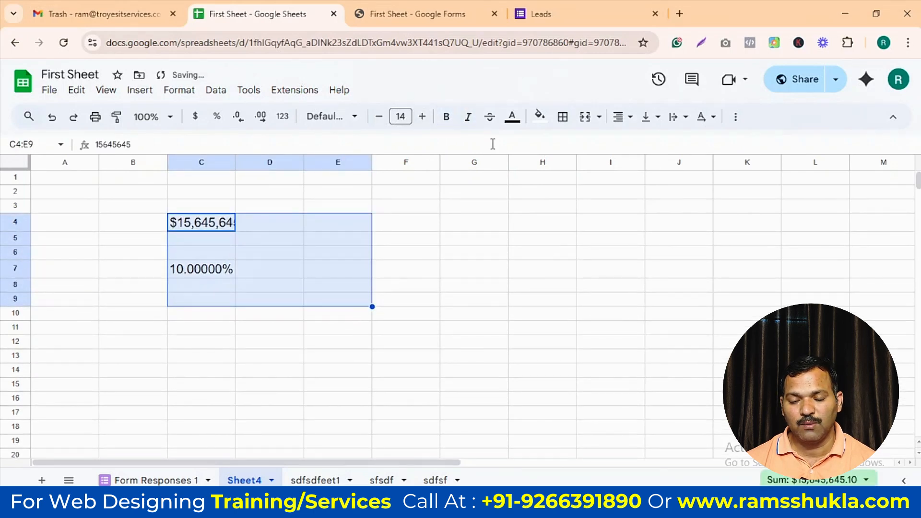
left_click(512, 117)
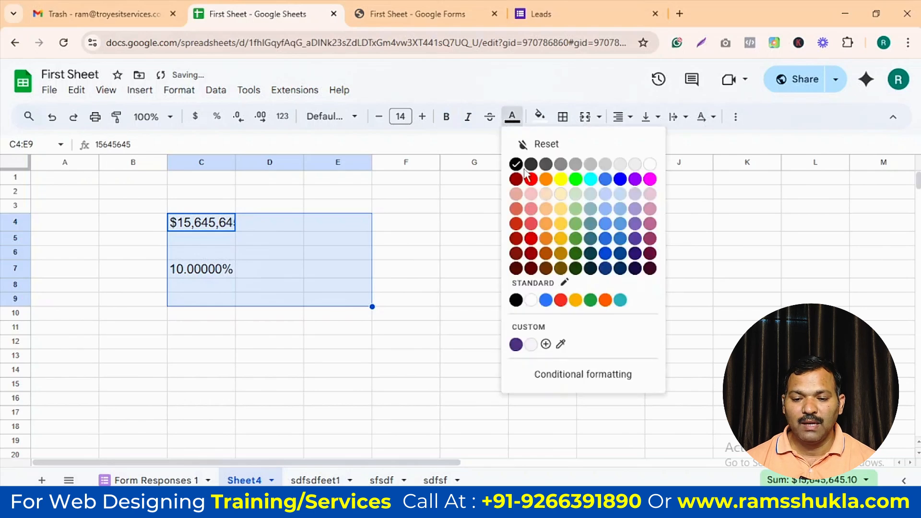
left_click(540, 117)
left_click(633, 238)
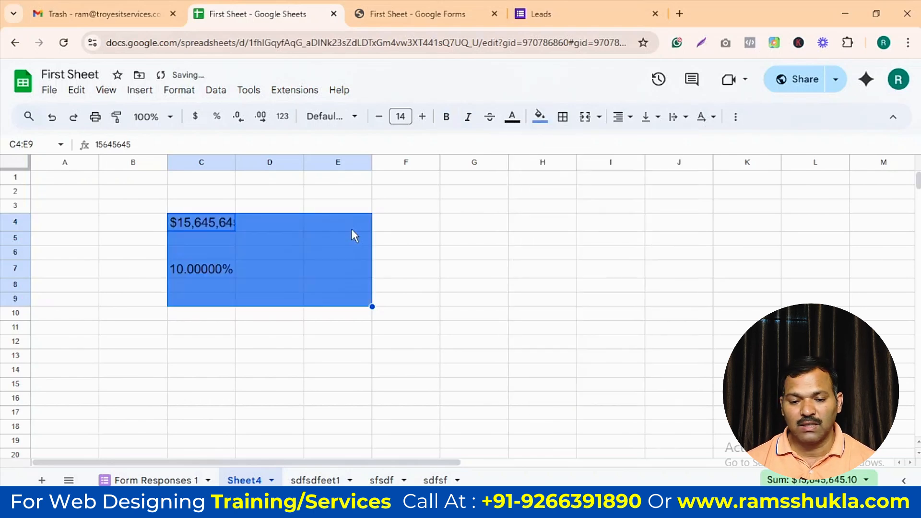
left_click(562, 116)
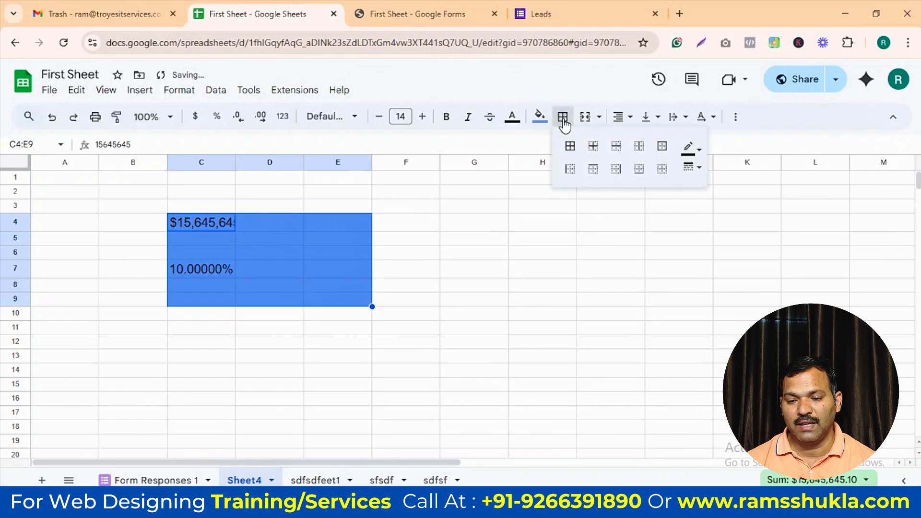
left_click(427, 290)
key("ctrl+z")
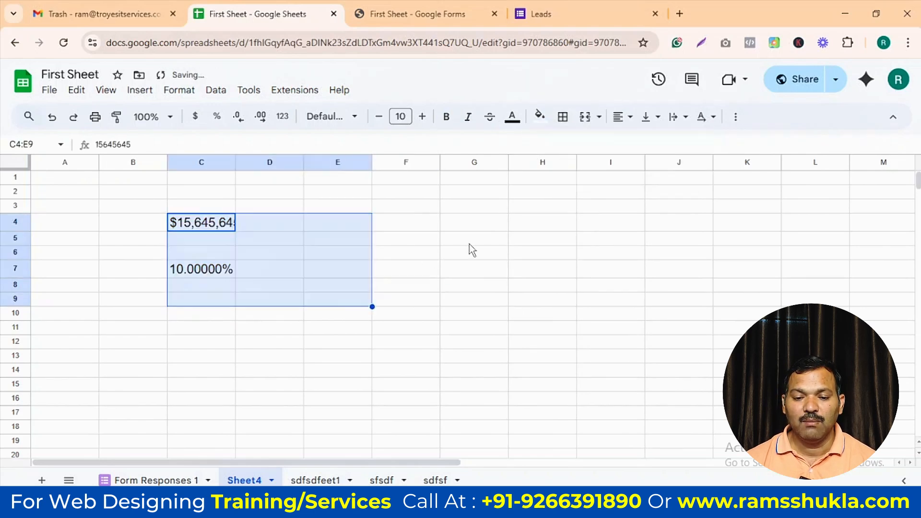
left_click_drag(422, 224, 671, 319)
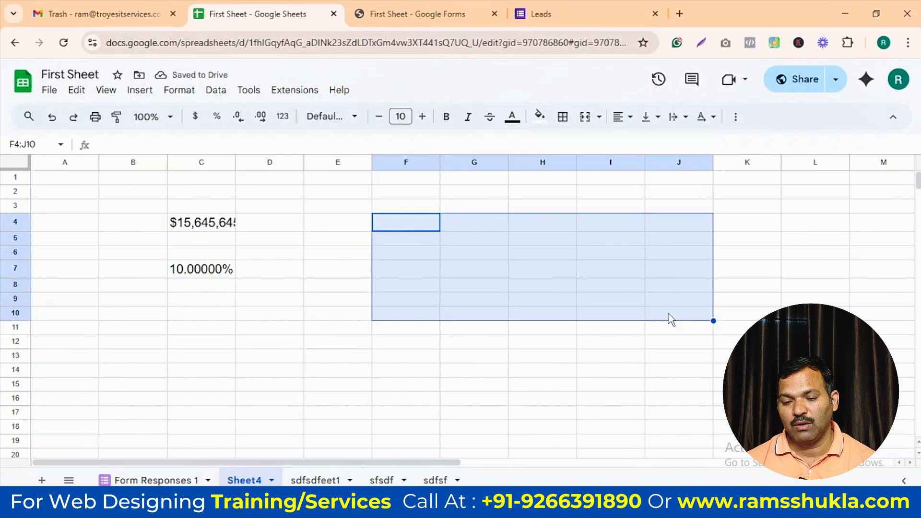
left_click(563, 116)
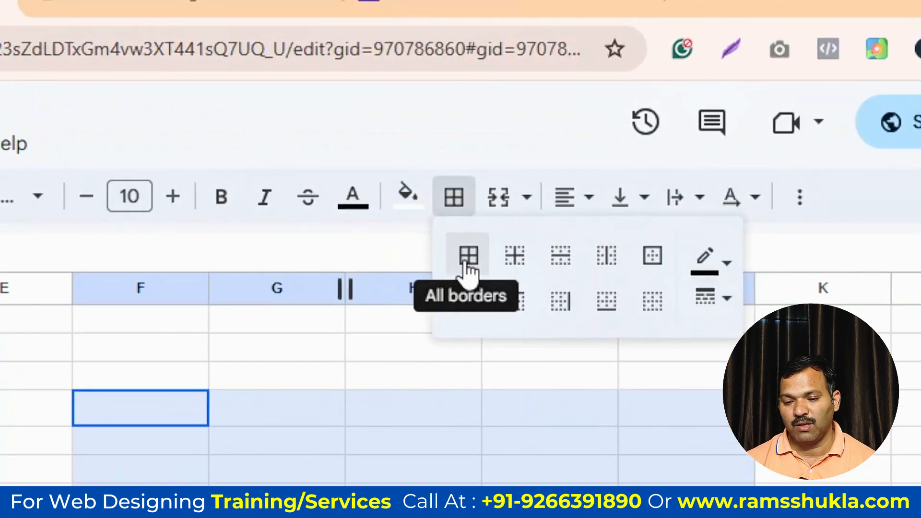
left_click(515, 256)
left_click(413, 468)
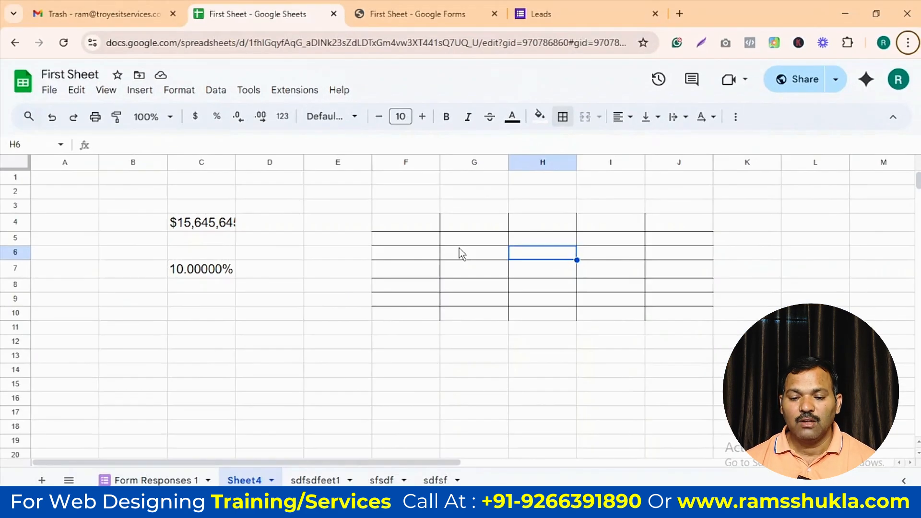
left_click(503, 274)
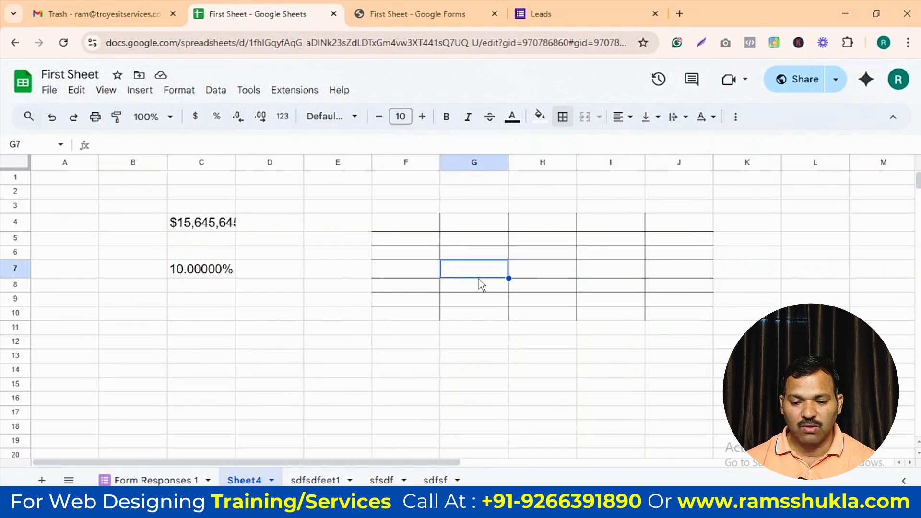
key("ctrl+z")
left_click(490, 238)
left_click_drag(405, 222, 673, 307)
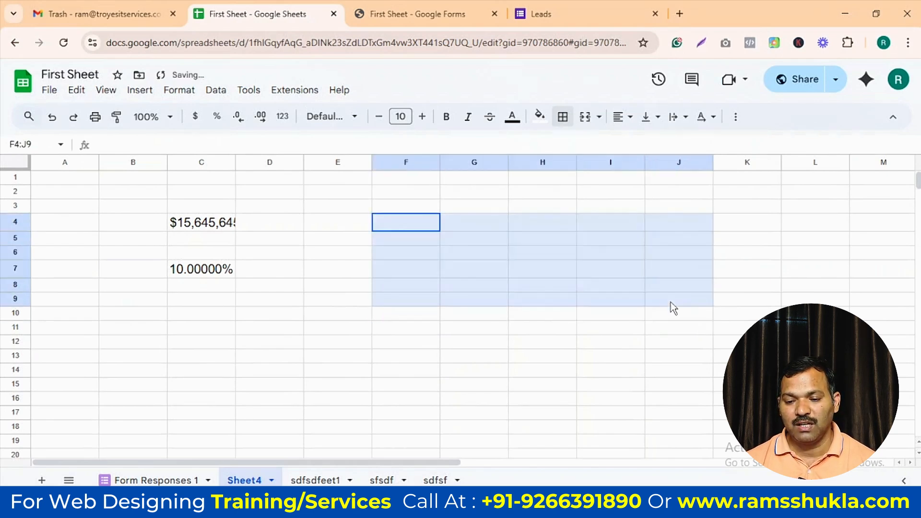
left_click(561, 118)
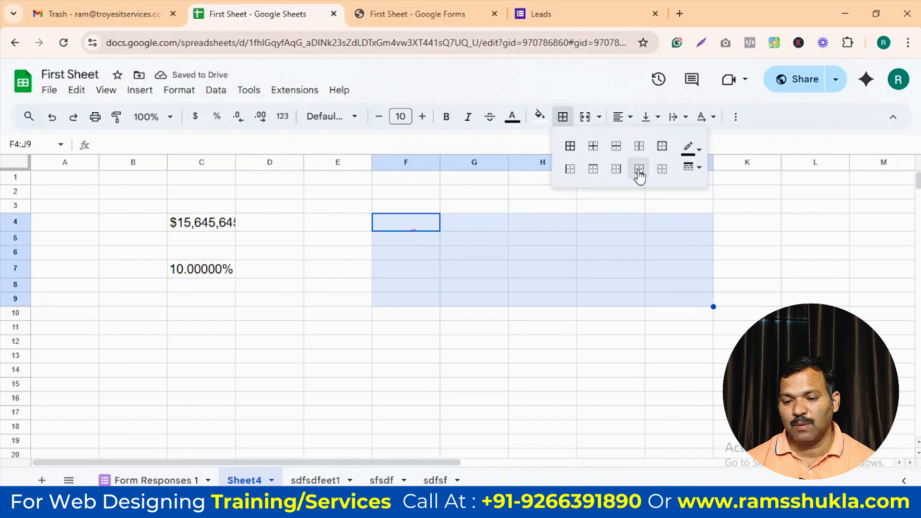
left_click(692, 151)
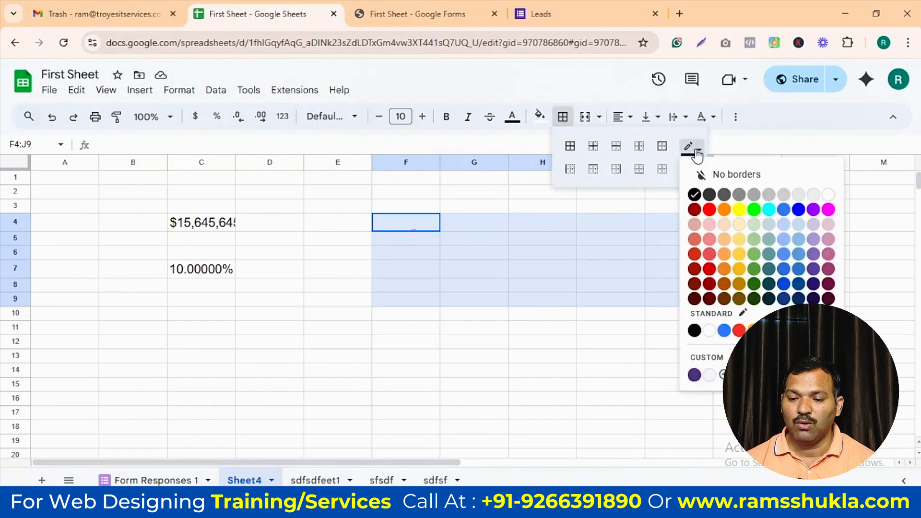
left_click(660, 171)
left_click(609, 238)
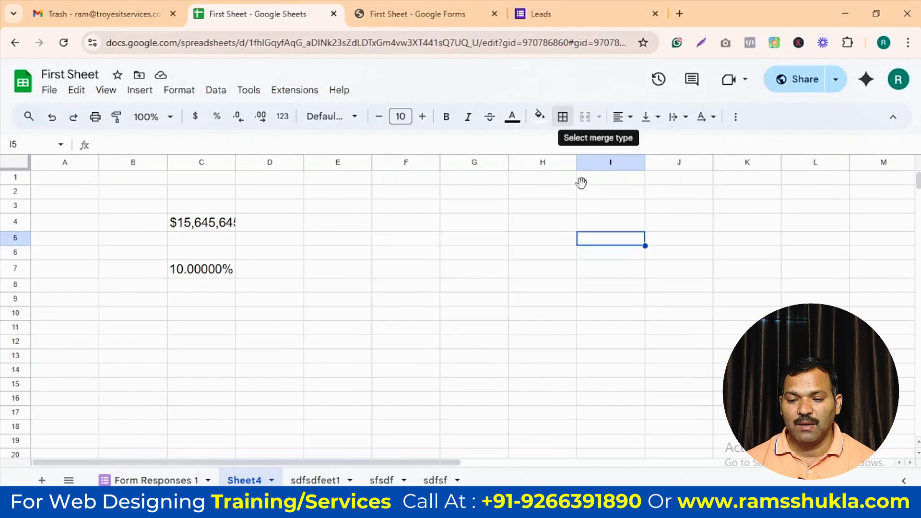
Enter the placeholder text 'sdfsdfsdfsdfsdfsdfsdfsdf' in cell F4.
left_click_drag(407, 223, 528, 315)
left_click(599, 118)
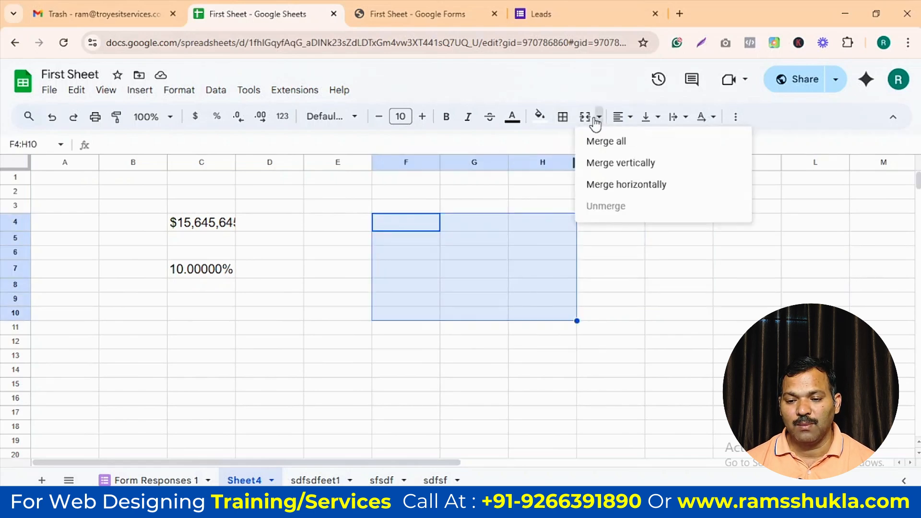
left_click(438, 299)
left_click(423, 229)
type("sdfs")
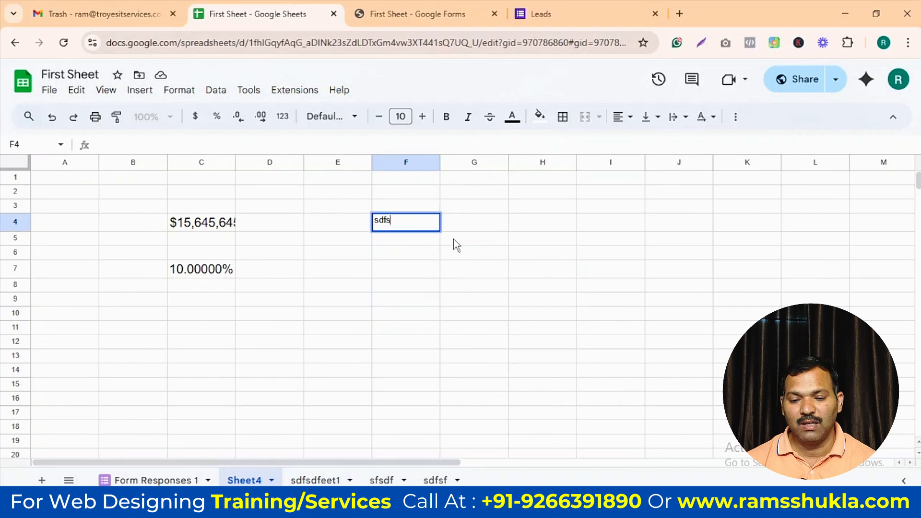
type("dfsdfsdfsdfsdfsdfsdf")
left_click(601, 271)
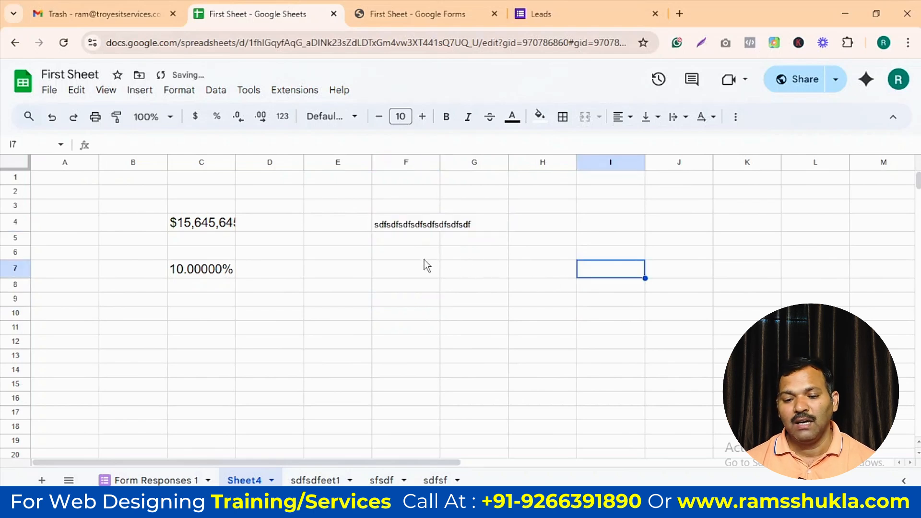
Merge F4 and G4 into one cell and centre its text horizontally.
left_click_drag(416, 230, 495, 228)
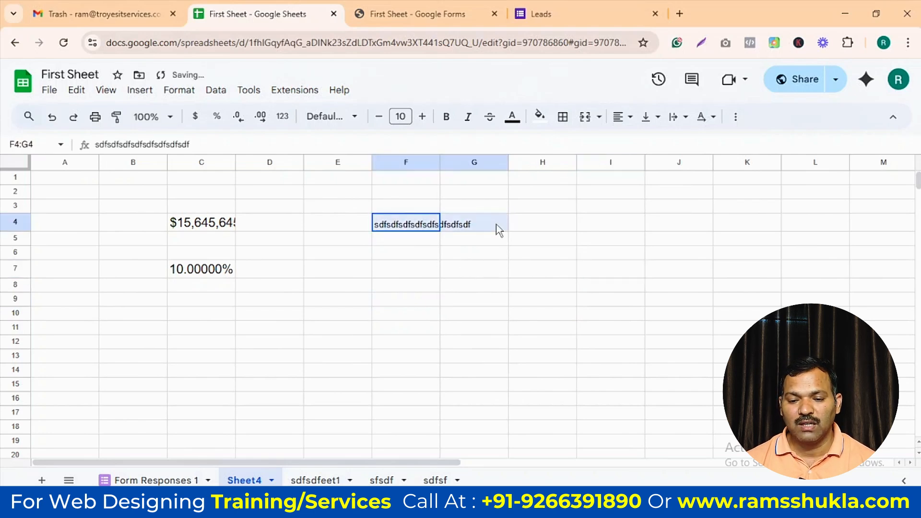
left_click(584, 116)
left_click(522, 286)
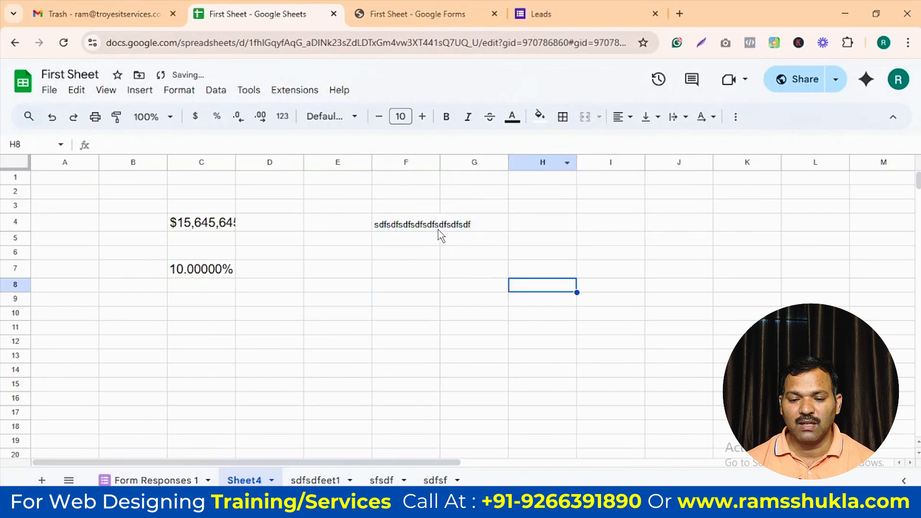
left_click(440, 226)
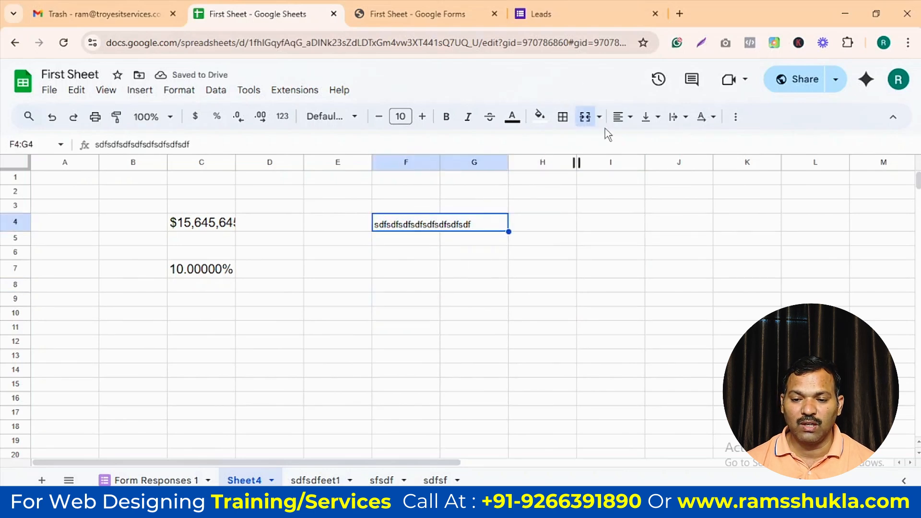
left_click(619, 126)
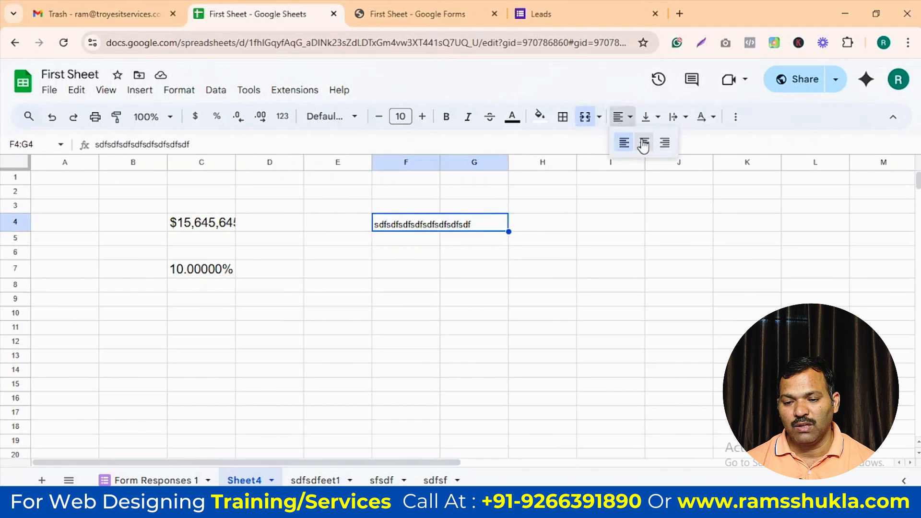
left_click(641, 143)
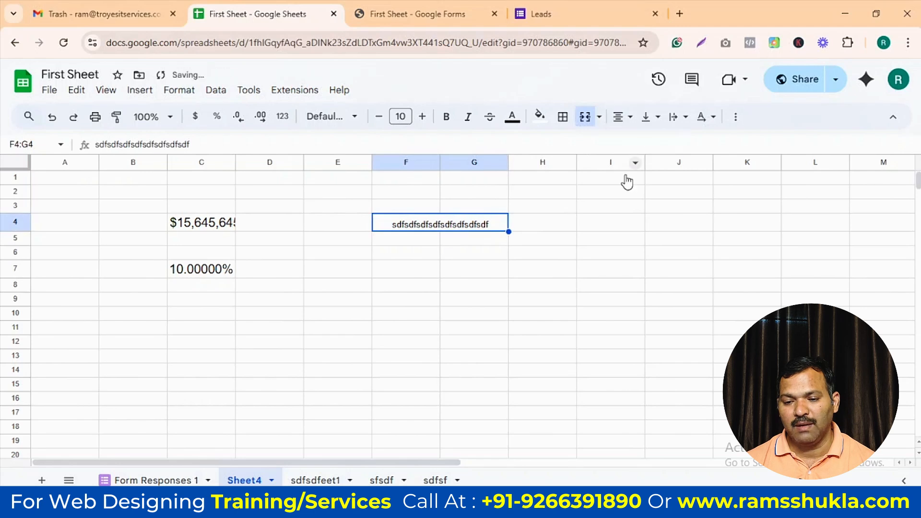
left_click(648, 117)
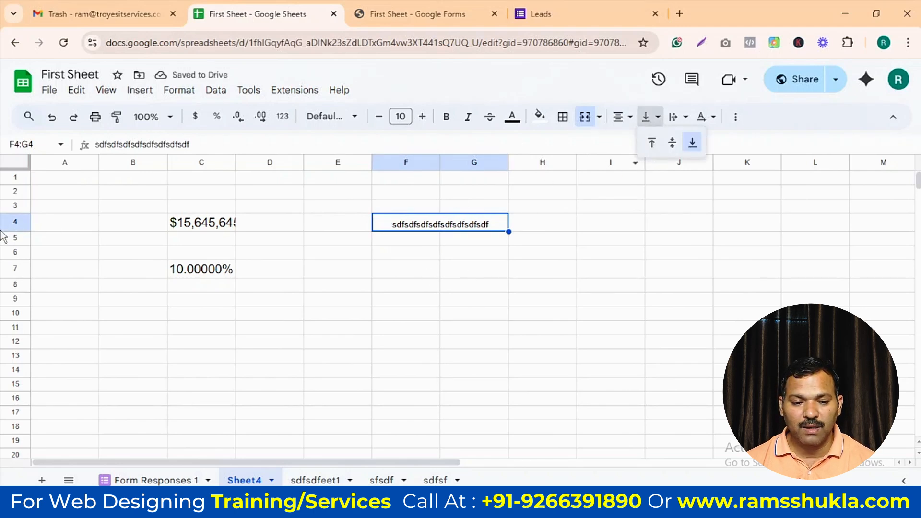
Make row 4 moderately taller and set the merged F4:G4 text to middle vertical alignment.
left_click_drag(15, 233, 16, 291)
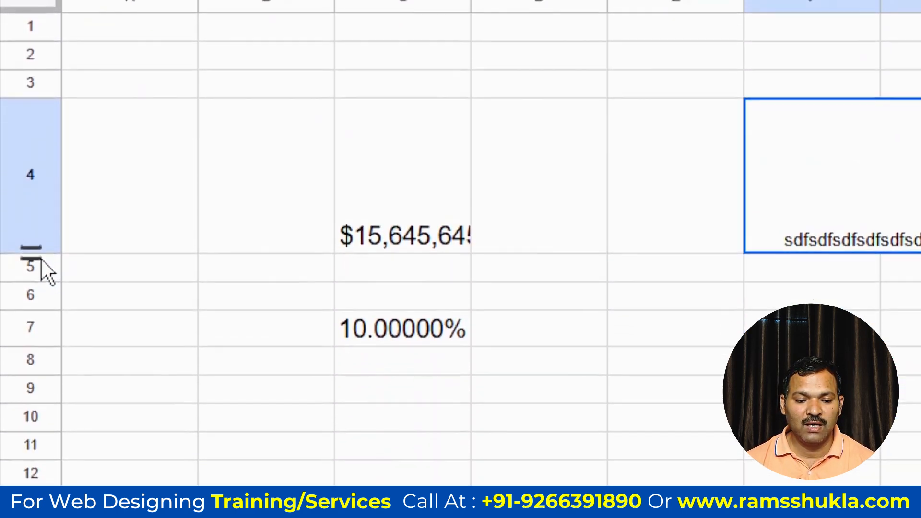
left_click_drag(30, 290, 33, 235)
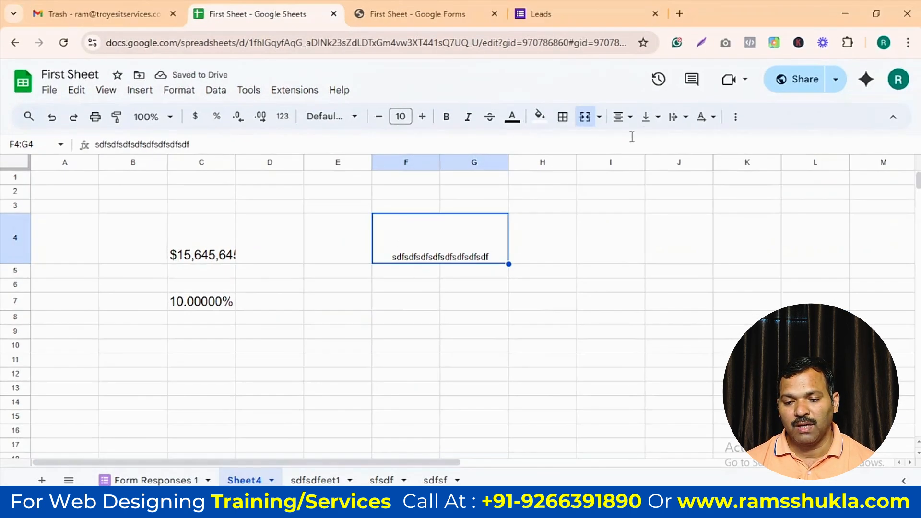
left_click(651, 117)
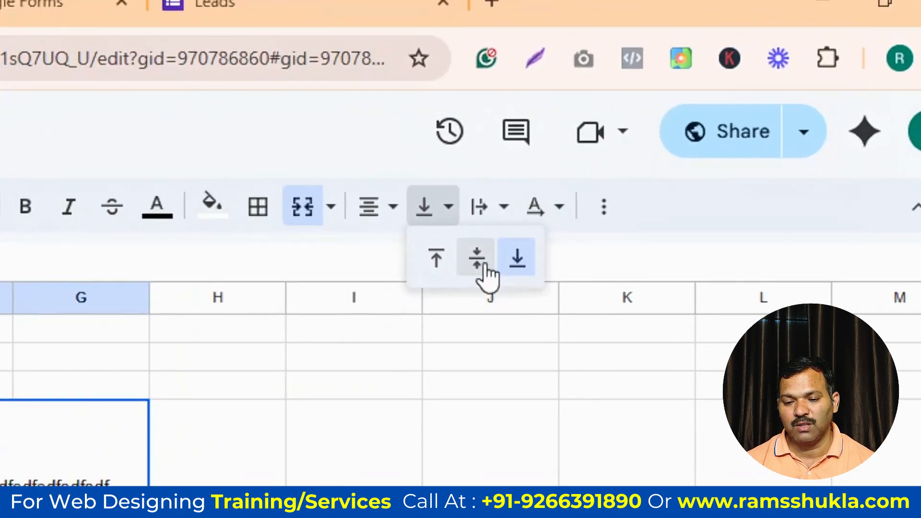
left_click(479, 264)
Look through the text wrapping and rotation options without changing anything, then select G11:G12.
left_click(441, 413)
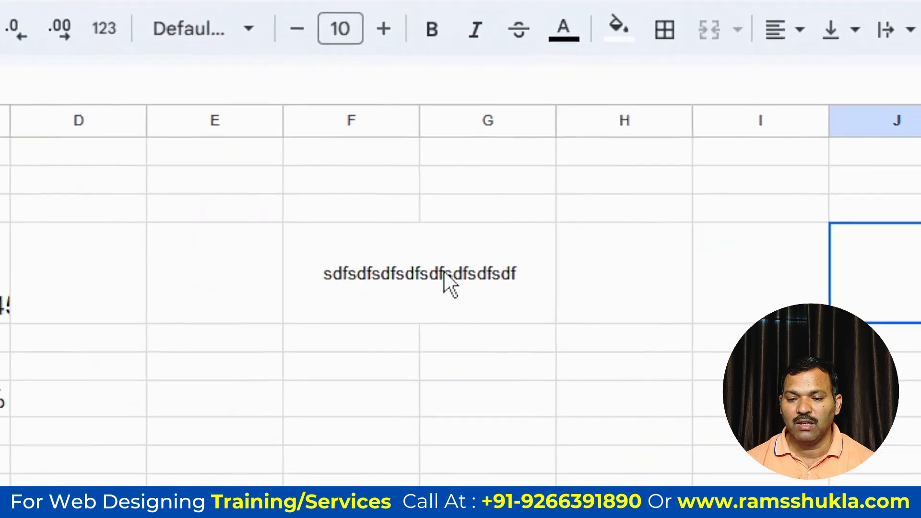
left_click(39, 461)
left_click(648, 115)
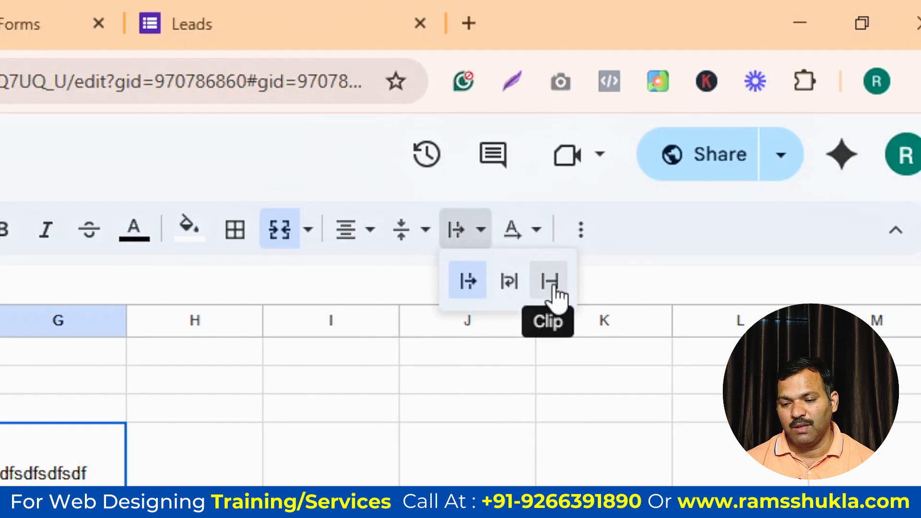
left_click(528, 242)
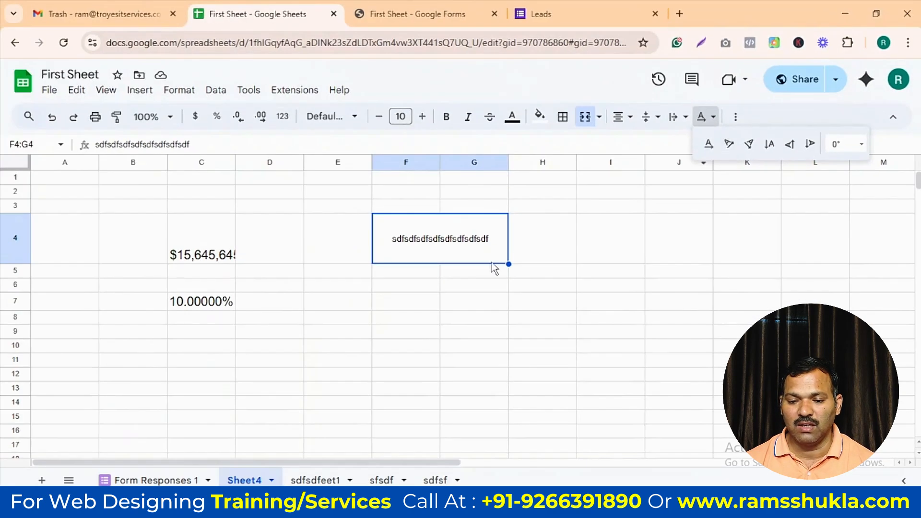
left_click(506, 360)
left_click_drag(468, 371, 463, 362)
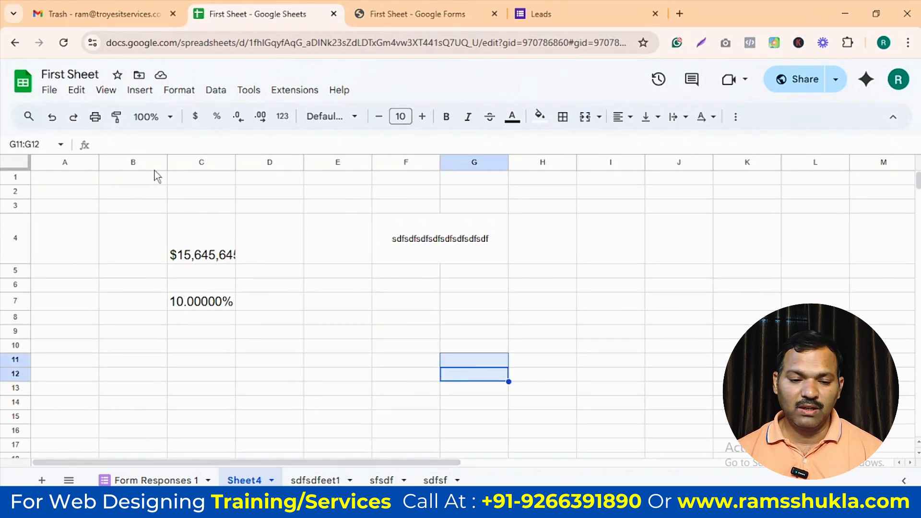
Fill row 9 with the numbers 10 in D9 and 20 in E9.
left_click(142, 145)
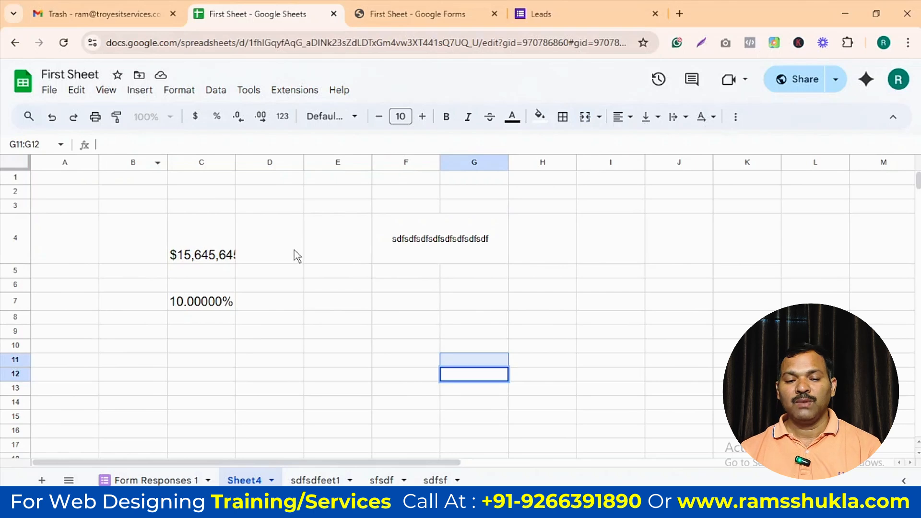
left_click(347, 322)
left_click(399, 301)
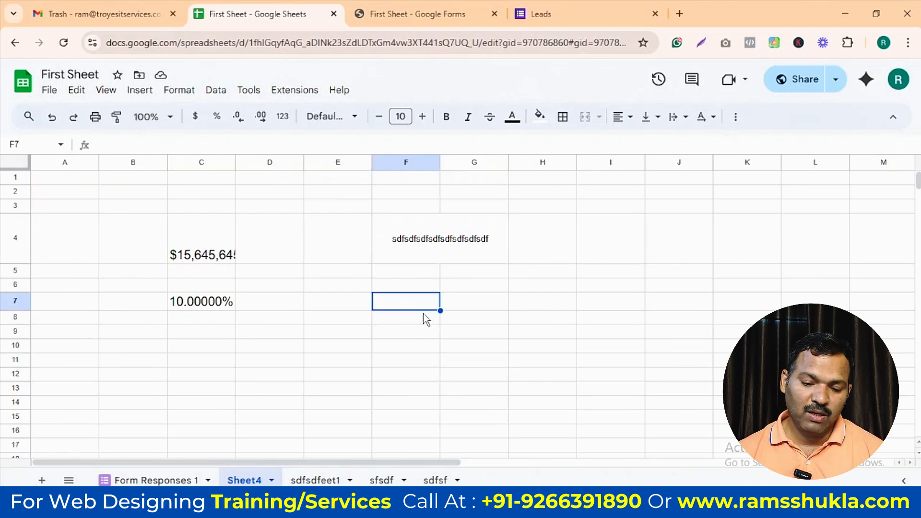
left_click(258, 330)
type("10")
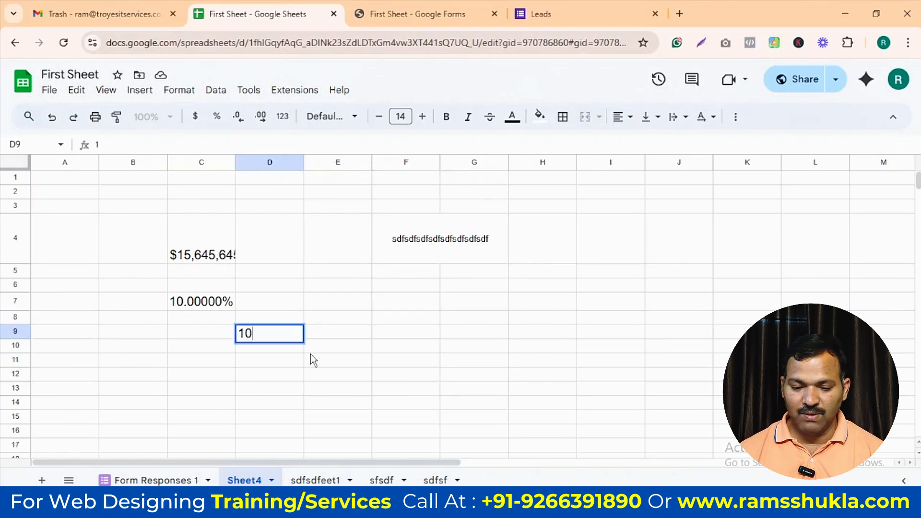
key("Tab")
type("20")
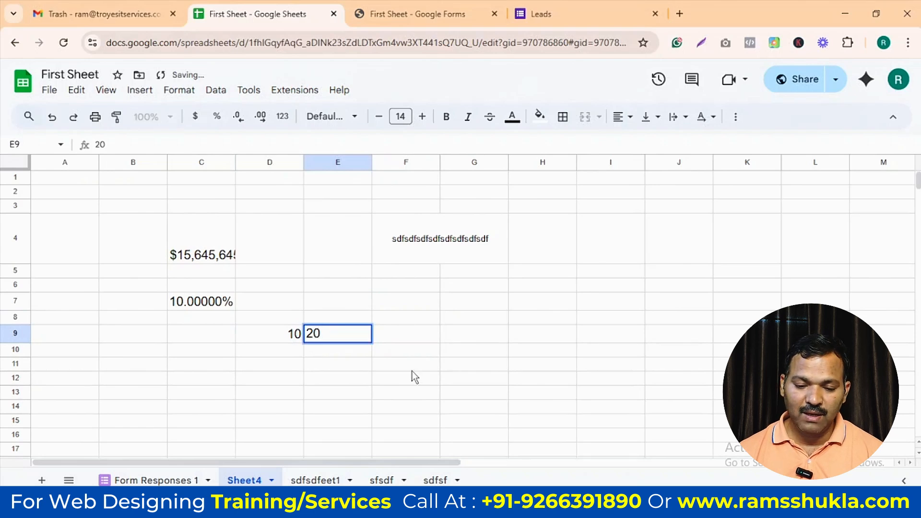
left_click(473, 364)
left_click(556, 192)
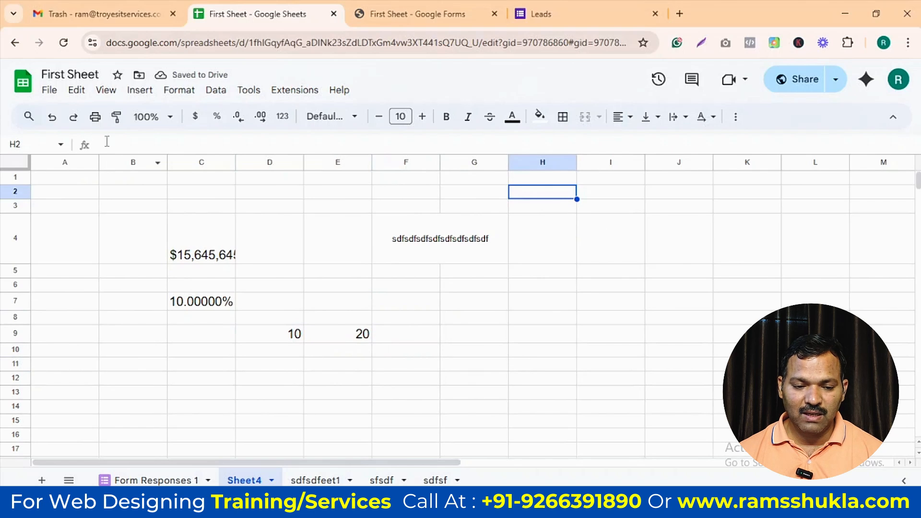
Enter the formula =D9+E9 in cell H2.
type("=")
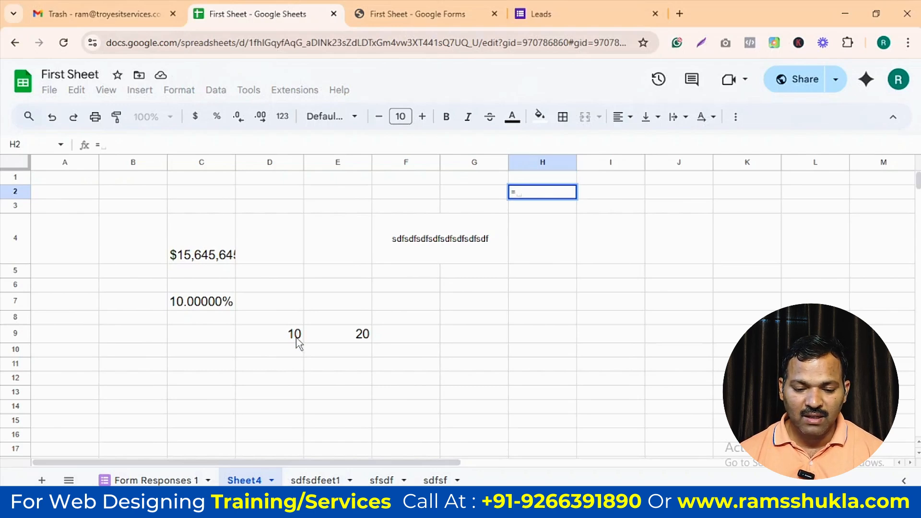
type("d9+")
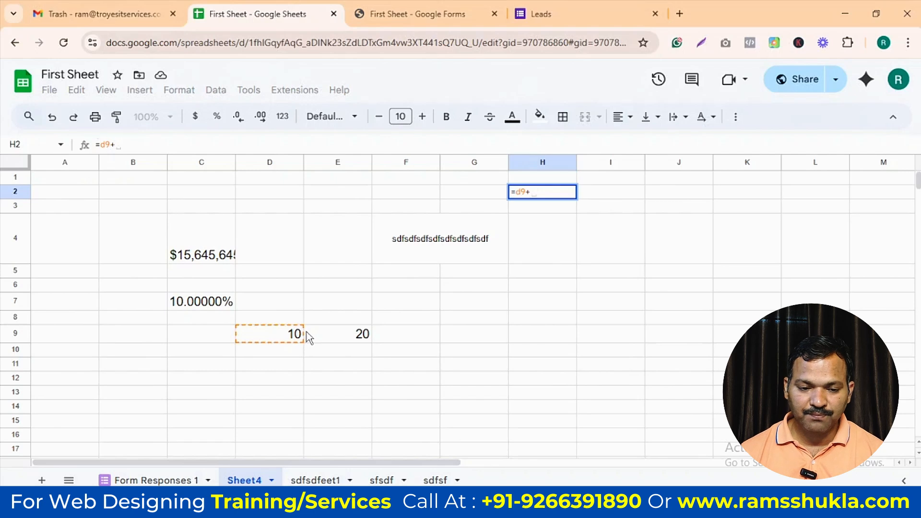
type("e9")
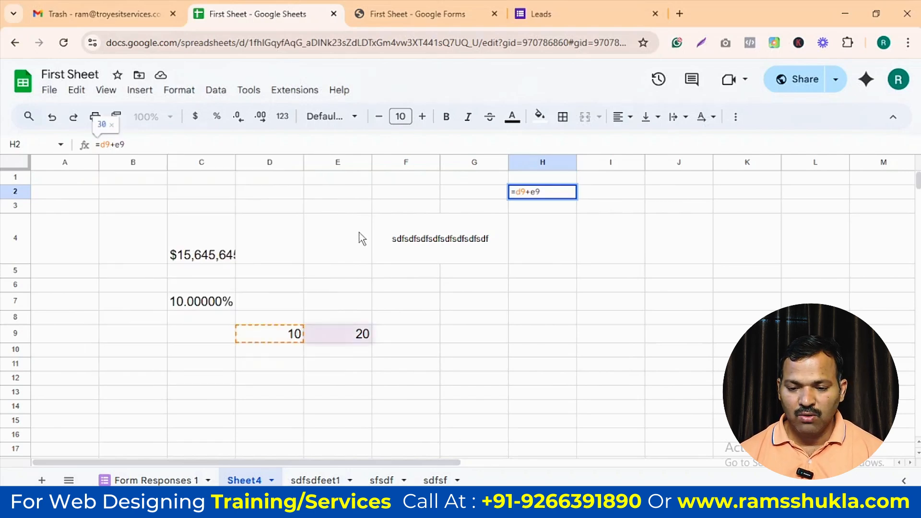
key("Return")
Change D9 to 50 so H2's total updates to 70.
left_click(273, 334)
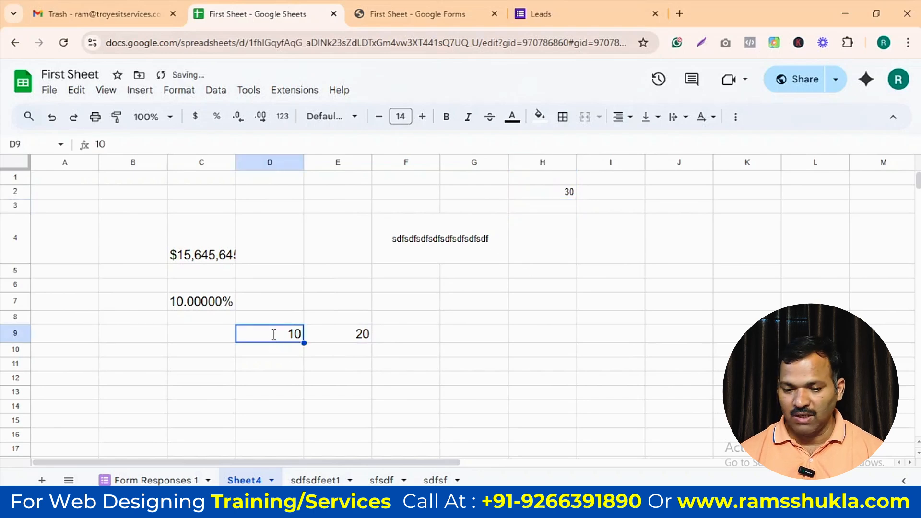
type("50")
key("Return")
left_click(568, 195)
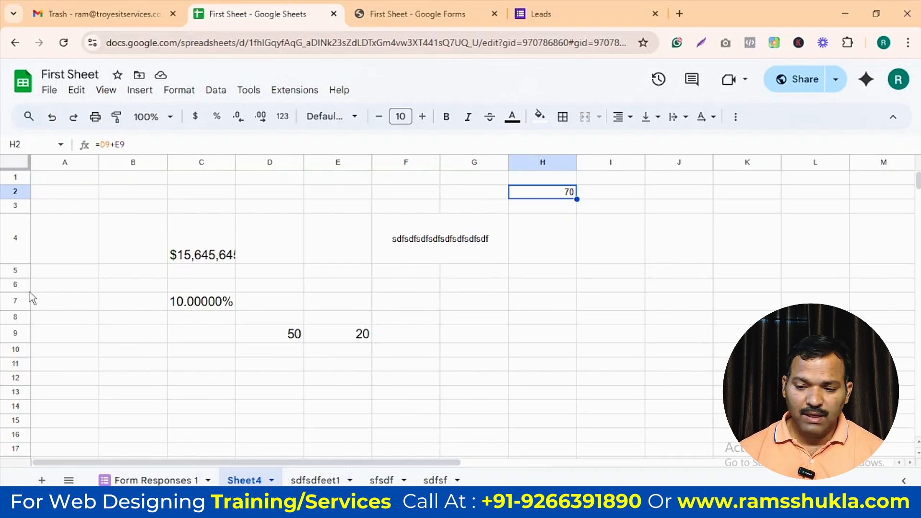
Go to the empty sfsdf sheet using the all-sheets list at the bottom left.
scroll(507, 323, "down", 4)
scroll(509, 326, "up", 4)
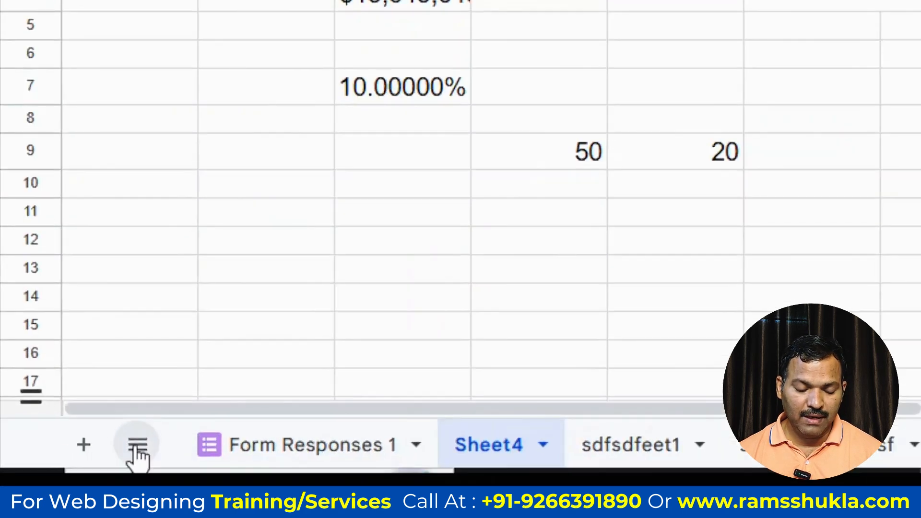
left_click(69, 481)
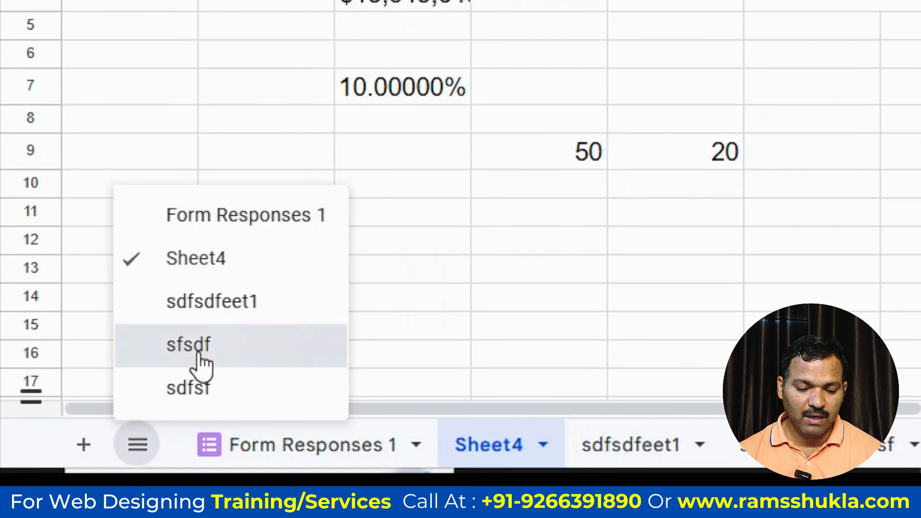
key("Return")
left_click(137, 452)
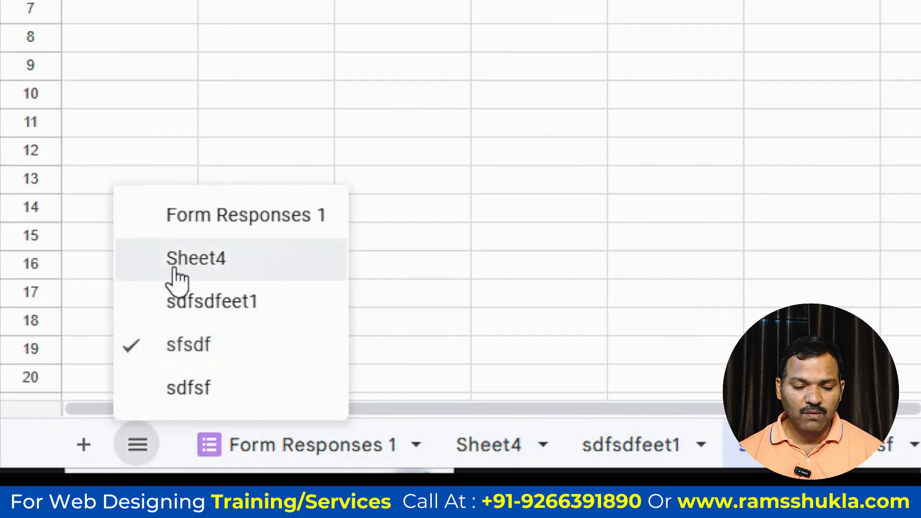
left_click(654, 76)
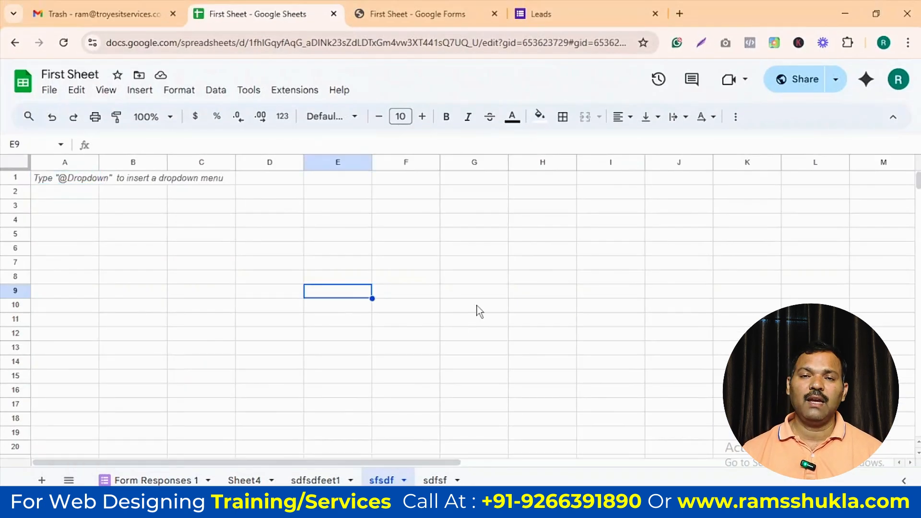